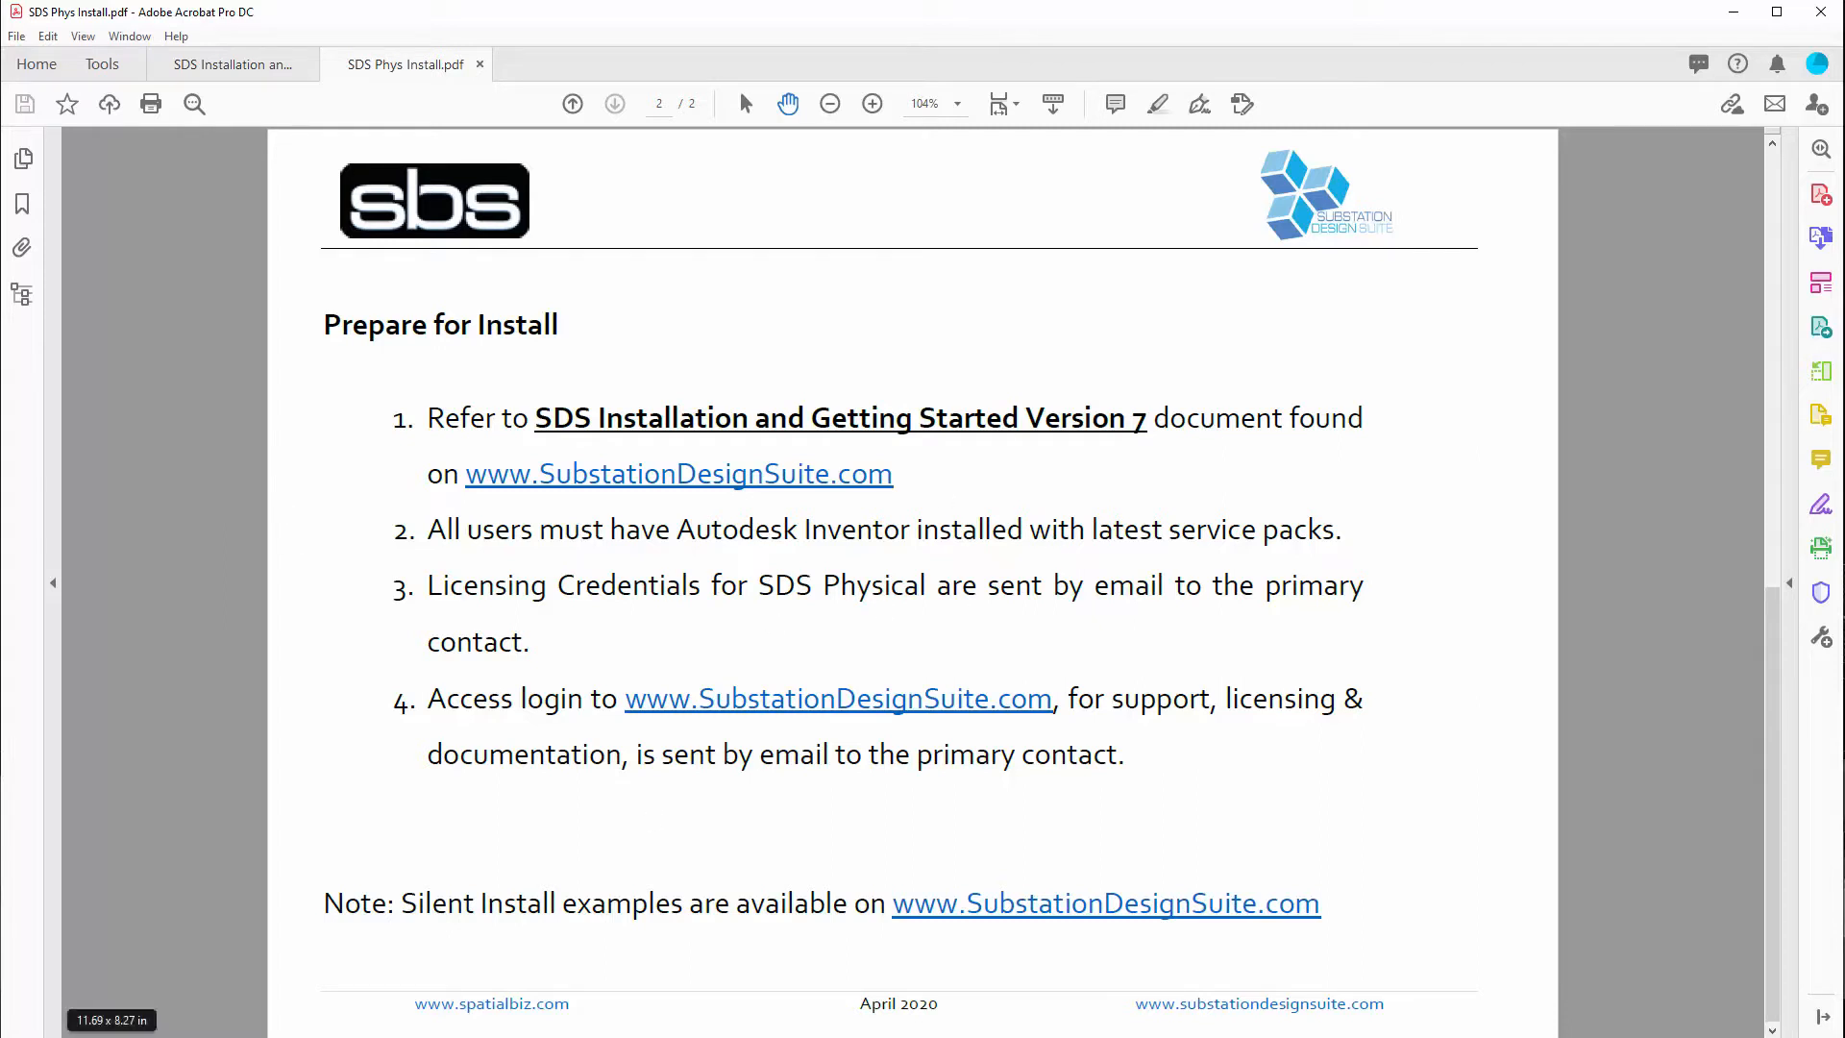
Step: Switch to the Edge browser, load the Substation Design Suite favorite, and sign in to its support site with the saved credentials
key("alt+Tab")
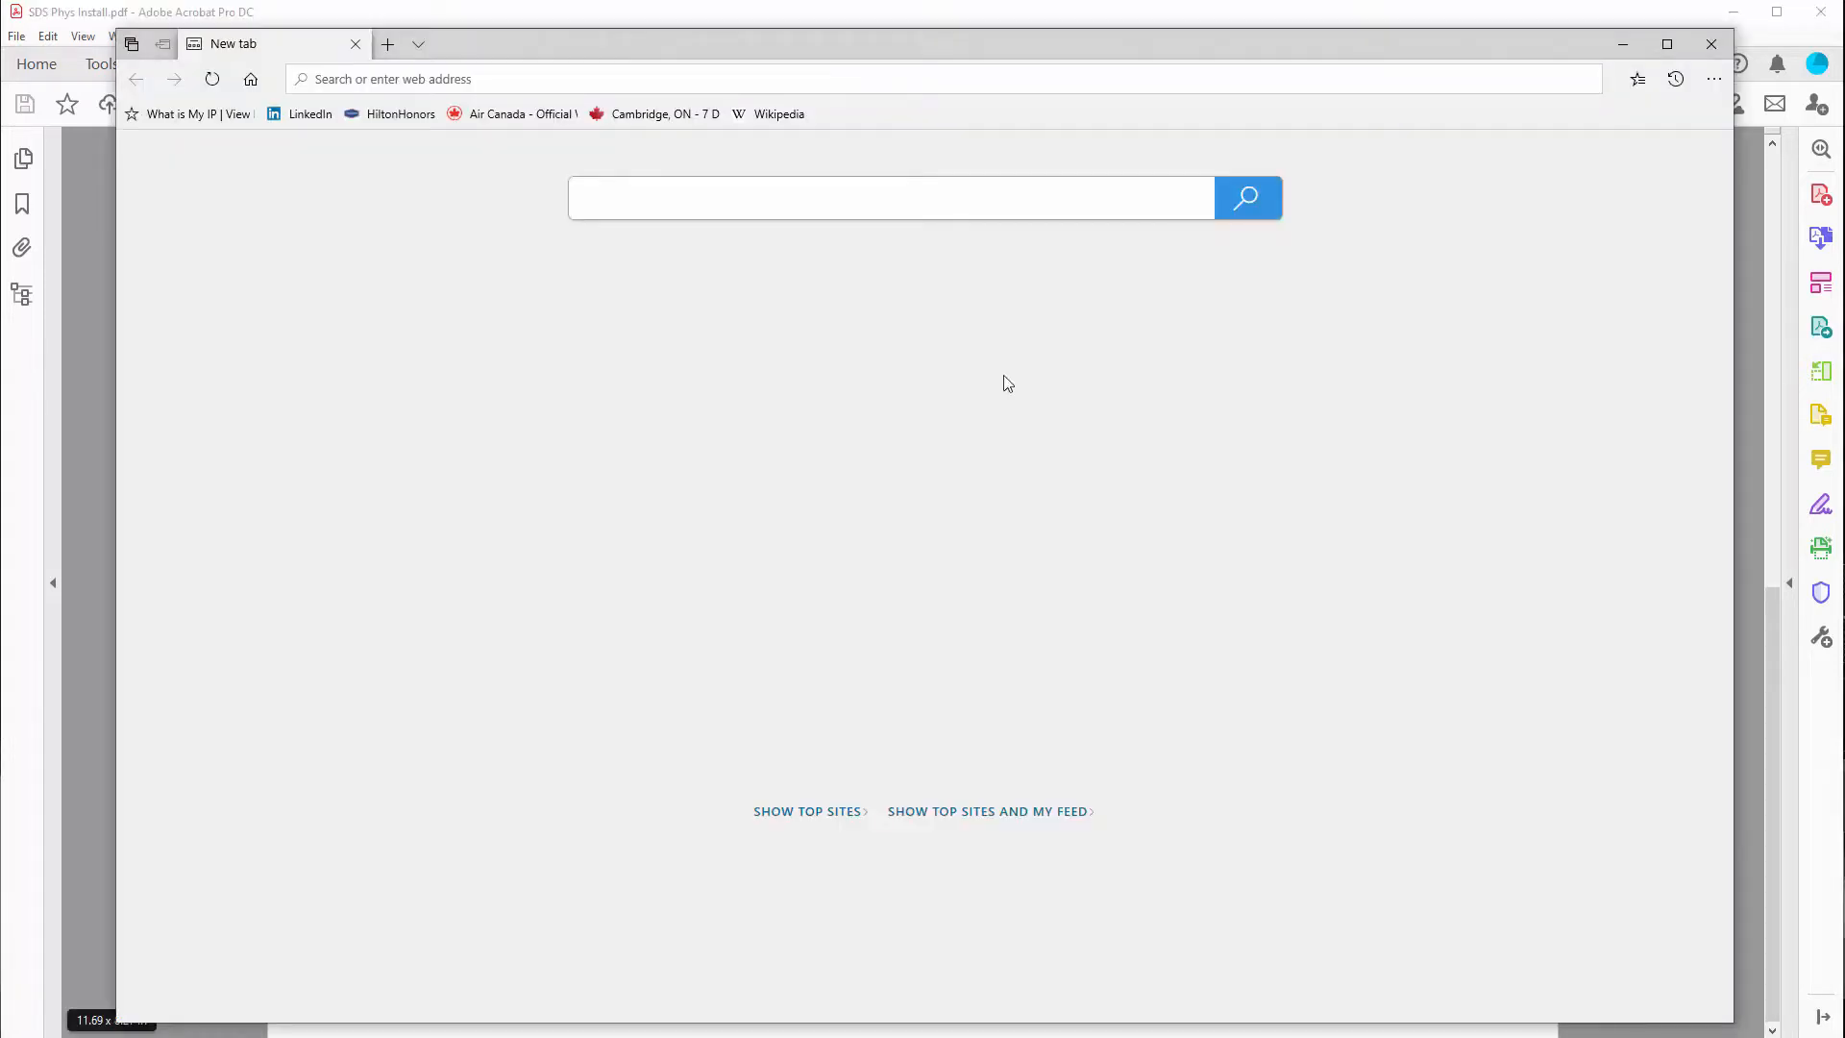
left_click(1637, 80)
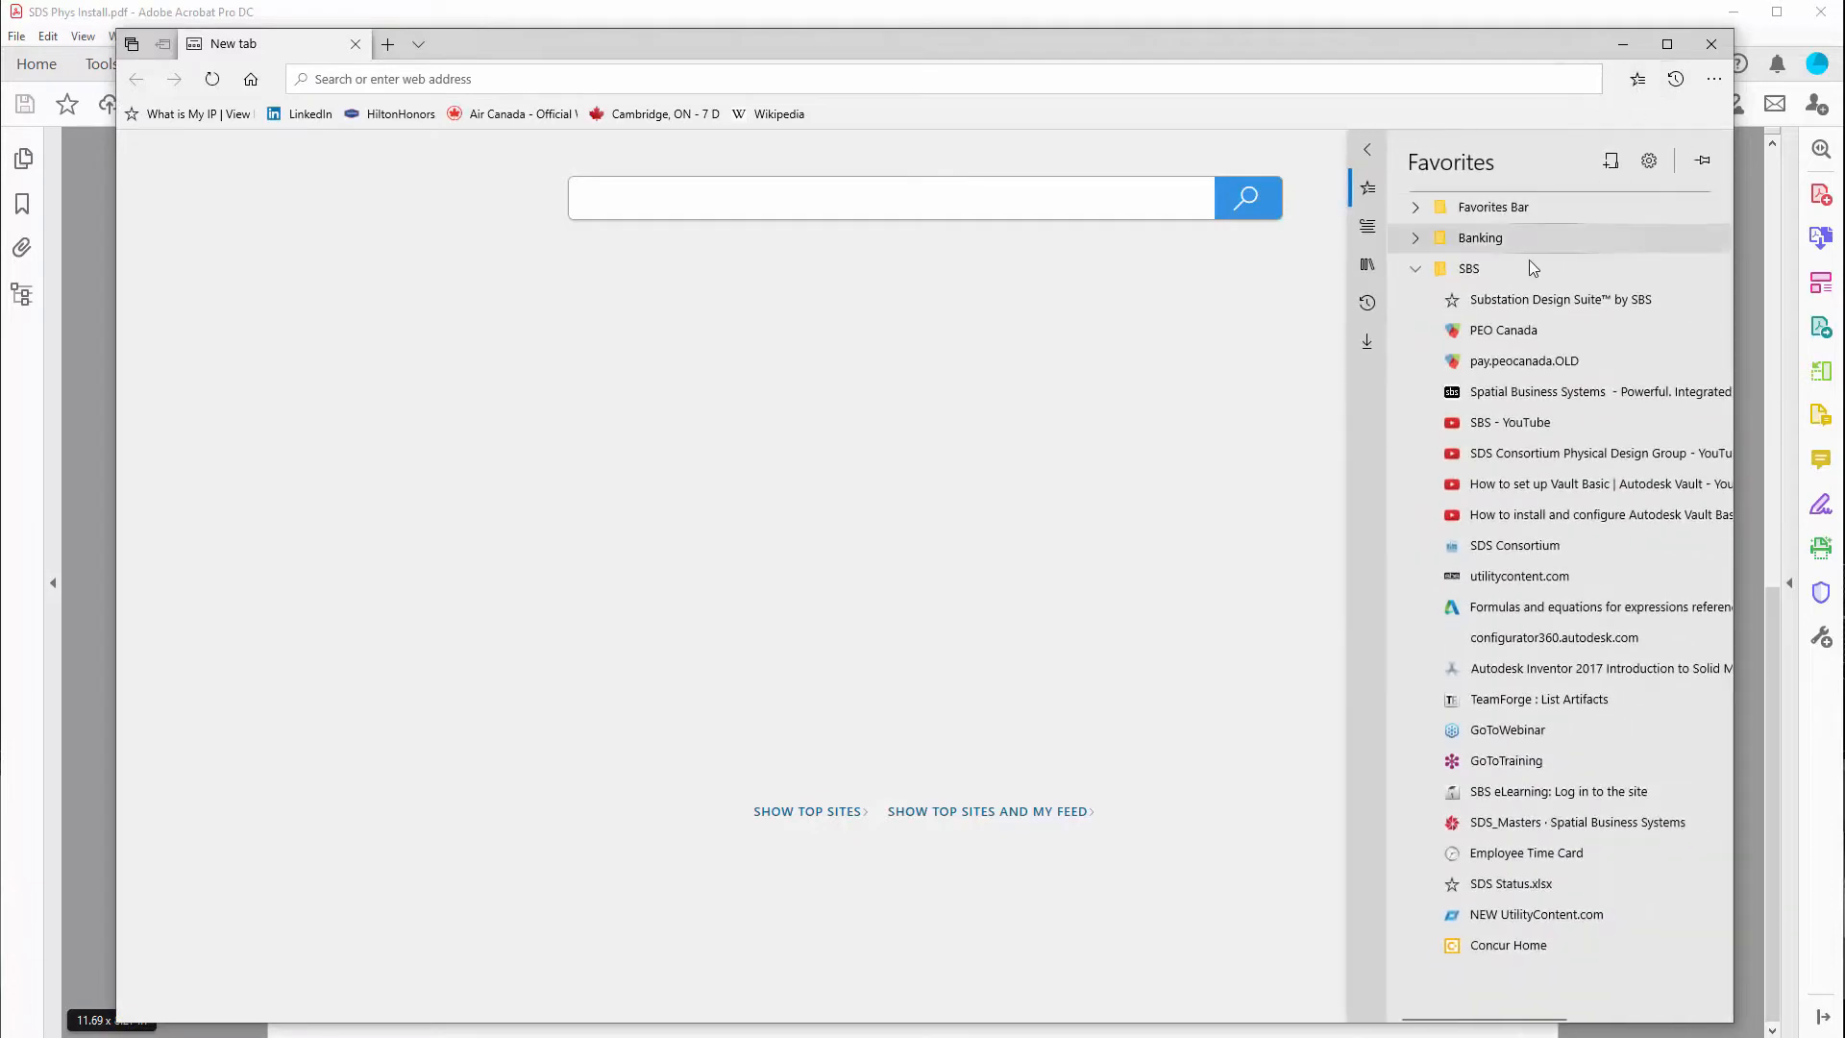
left_click(1497, 302)
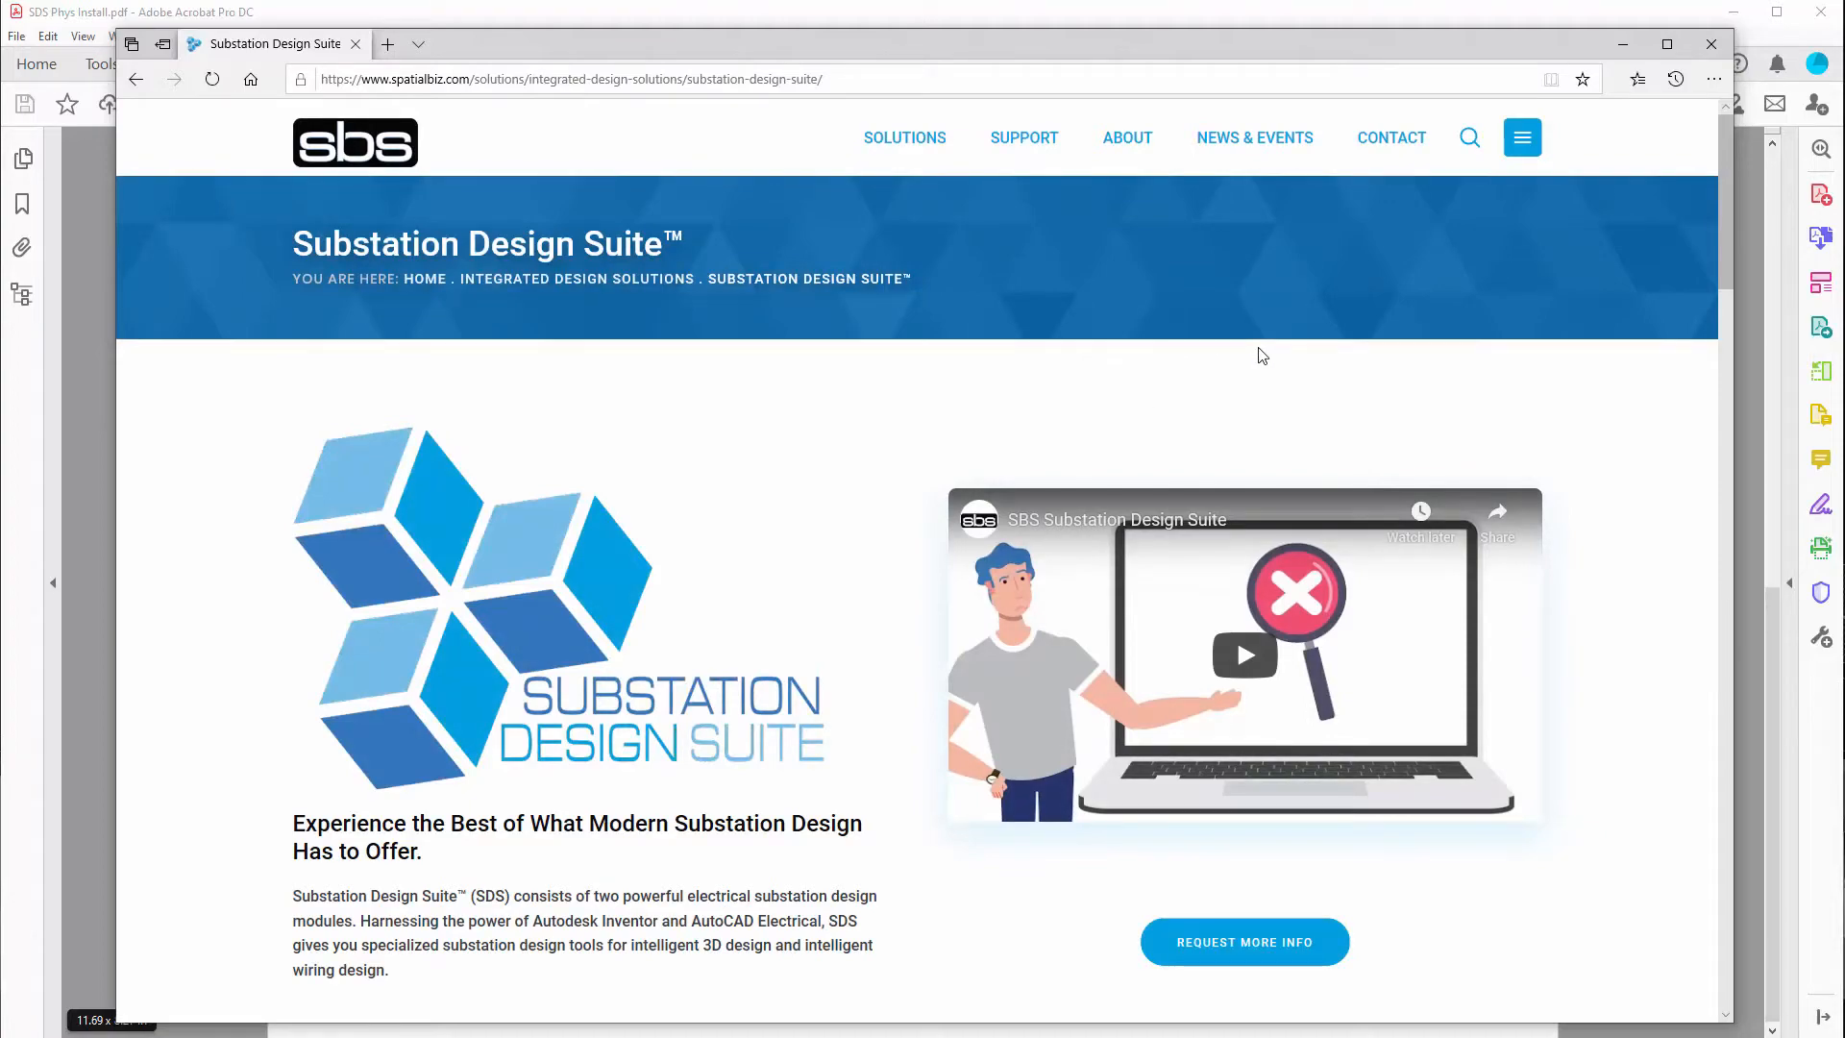
scroll(1261, 355, "down", 20)
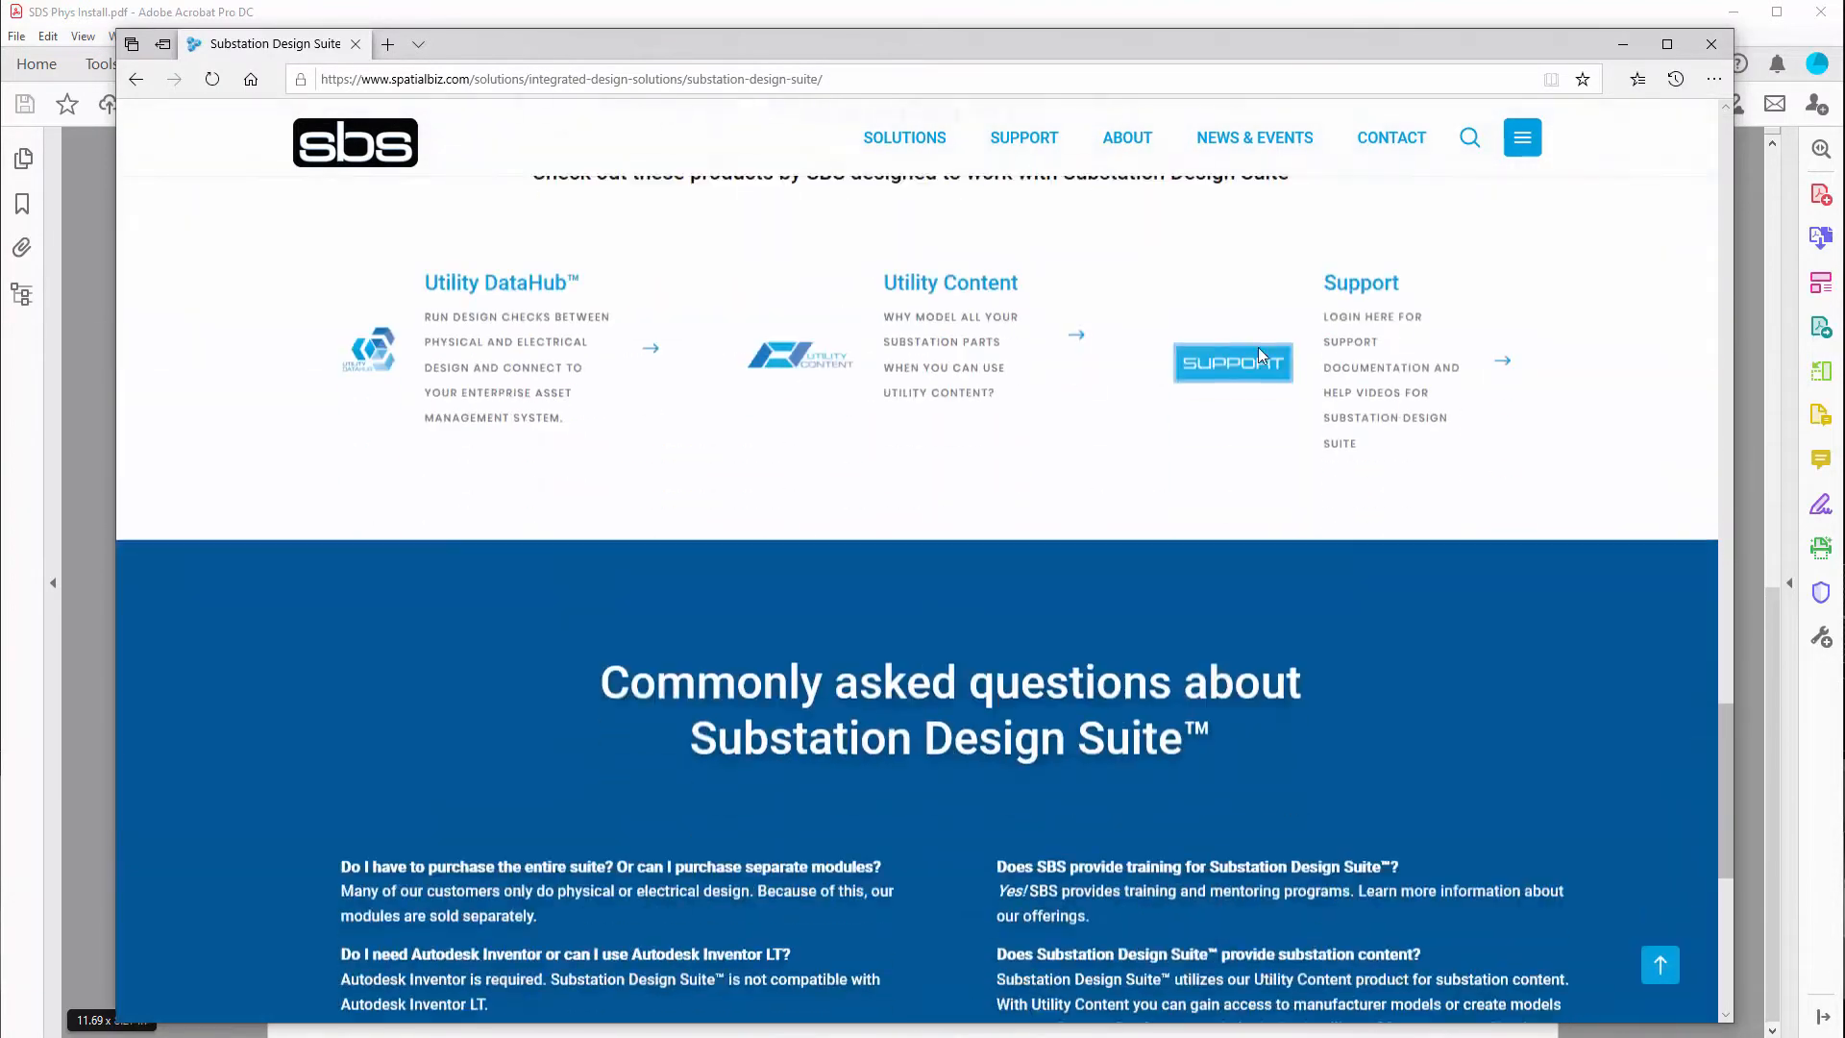
left_click(1262, 357)
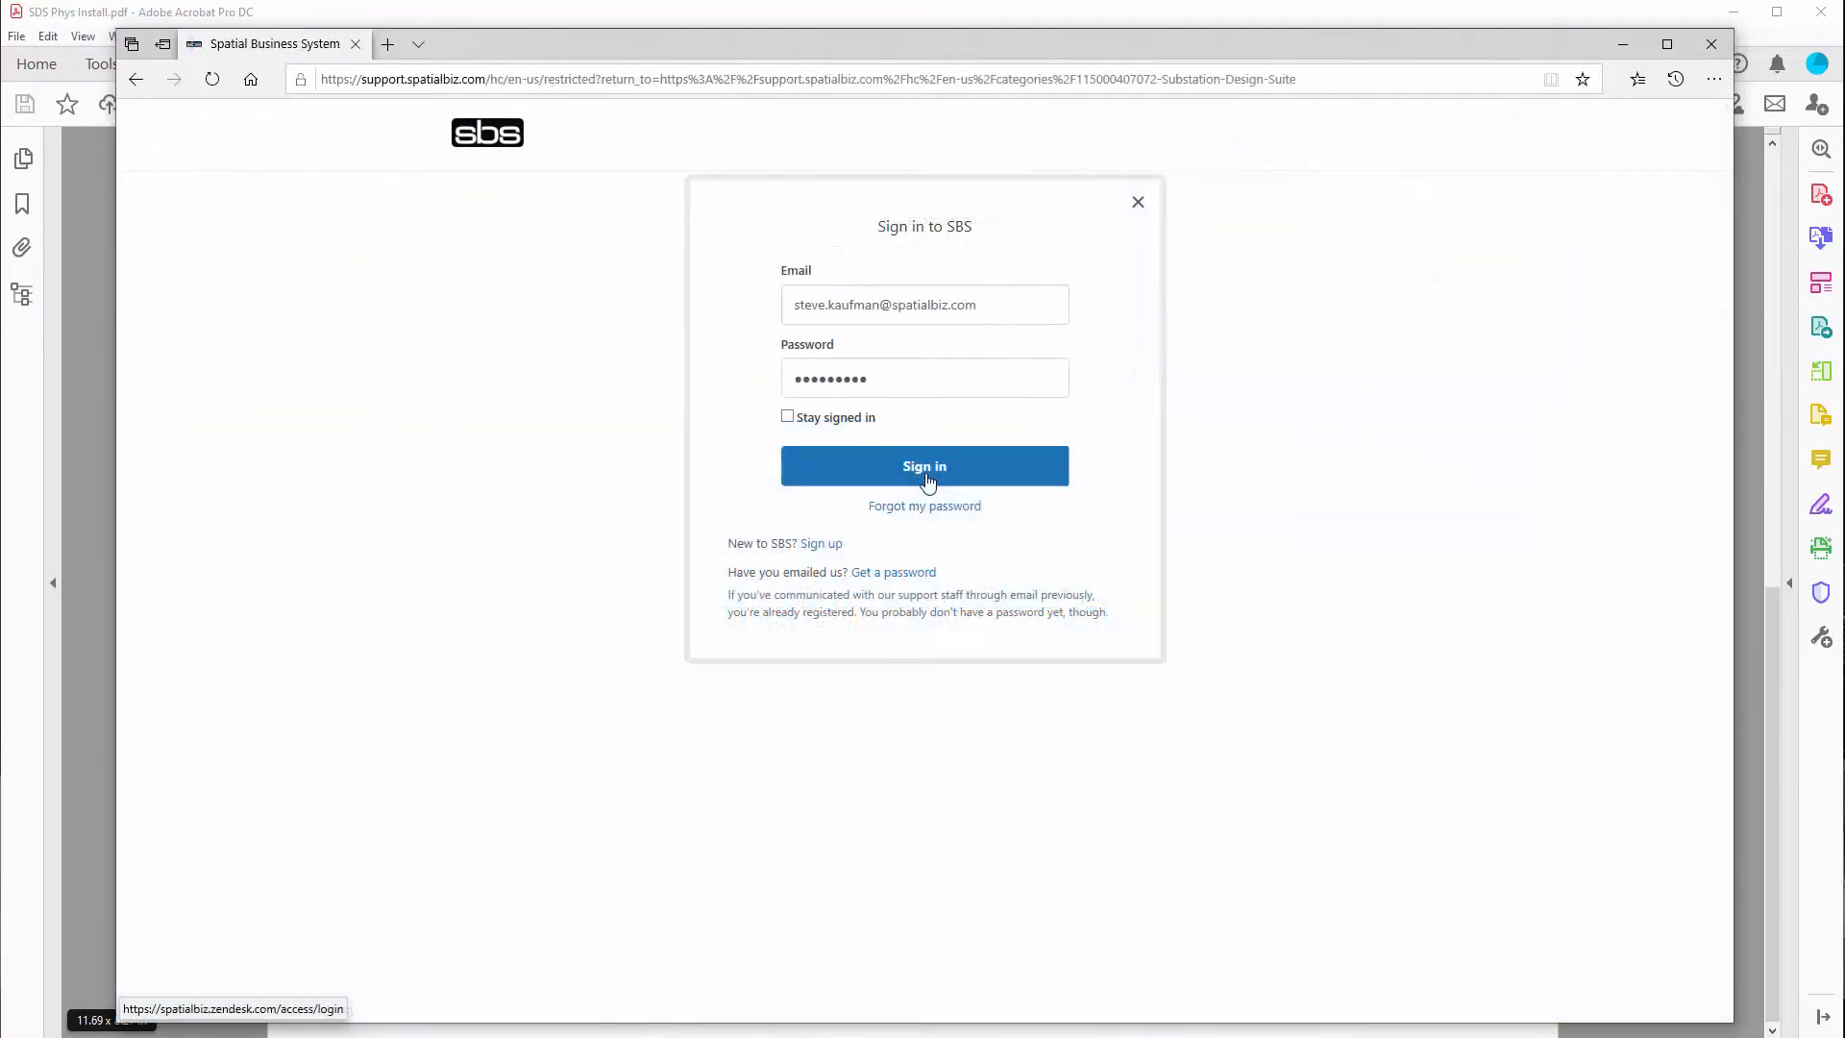
left_click(927, 474)
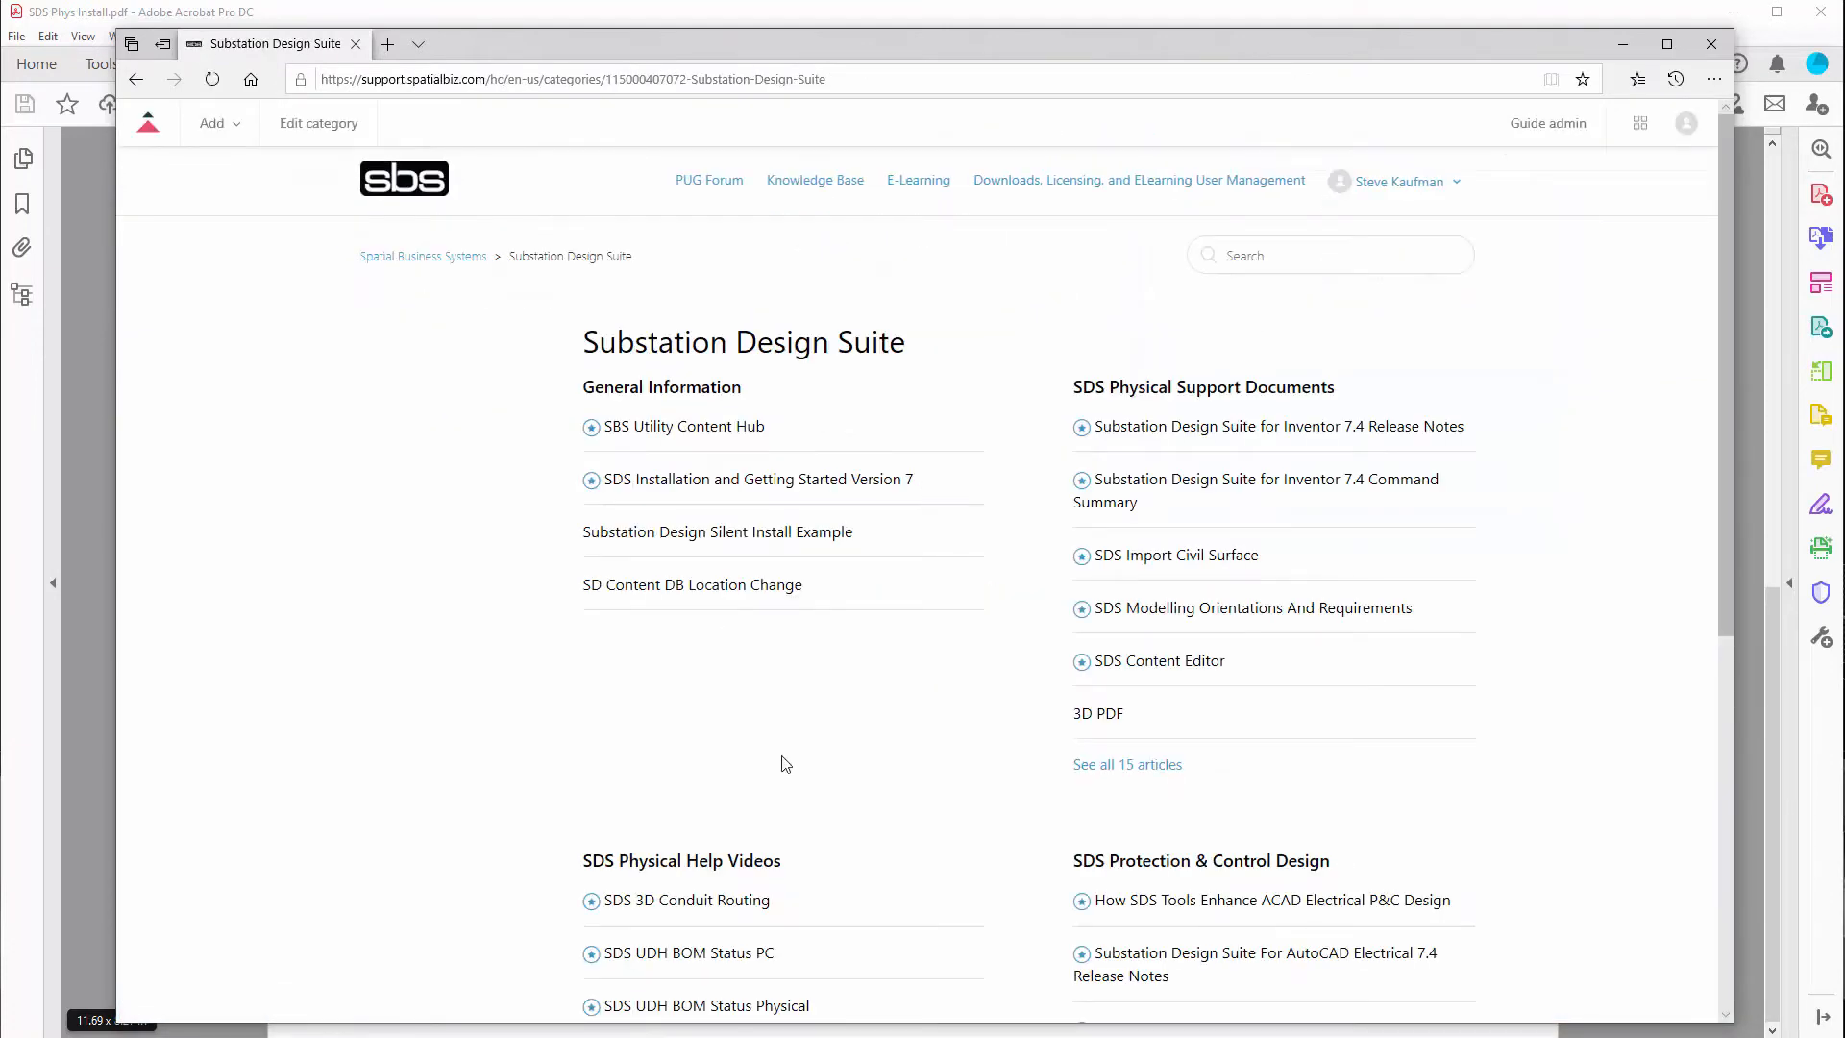
Step: Open the SDS Installation and Getting Started Version 7 article and look through the first pages of its embedded document
left_click(777, 479)
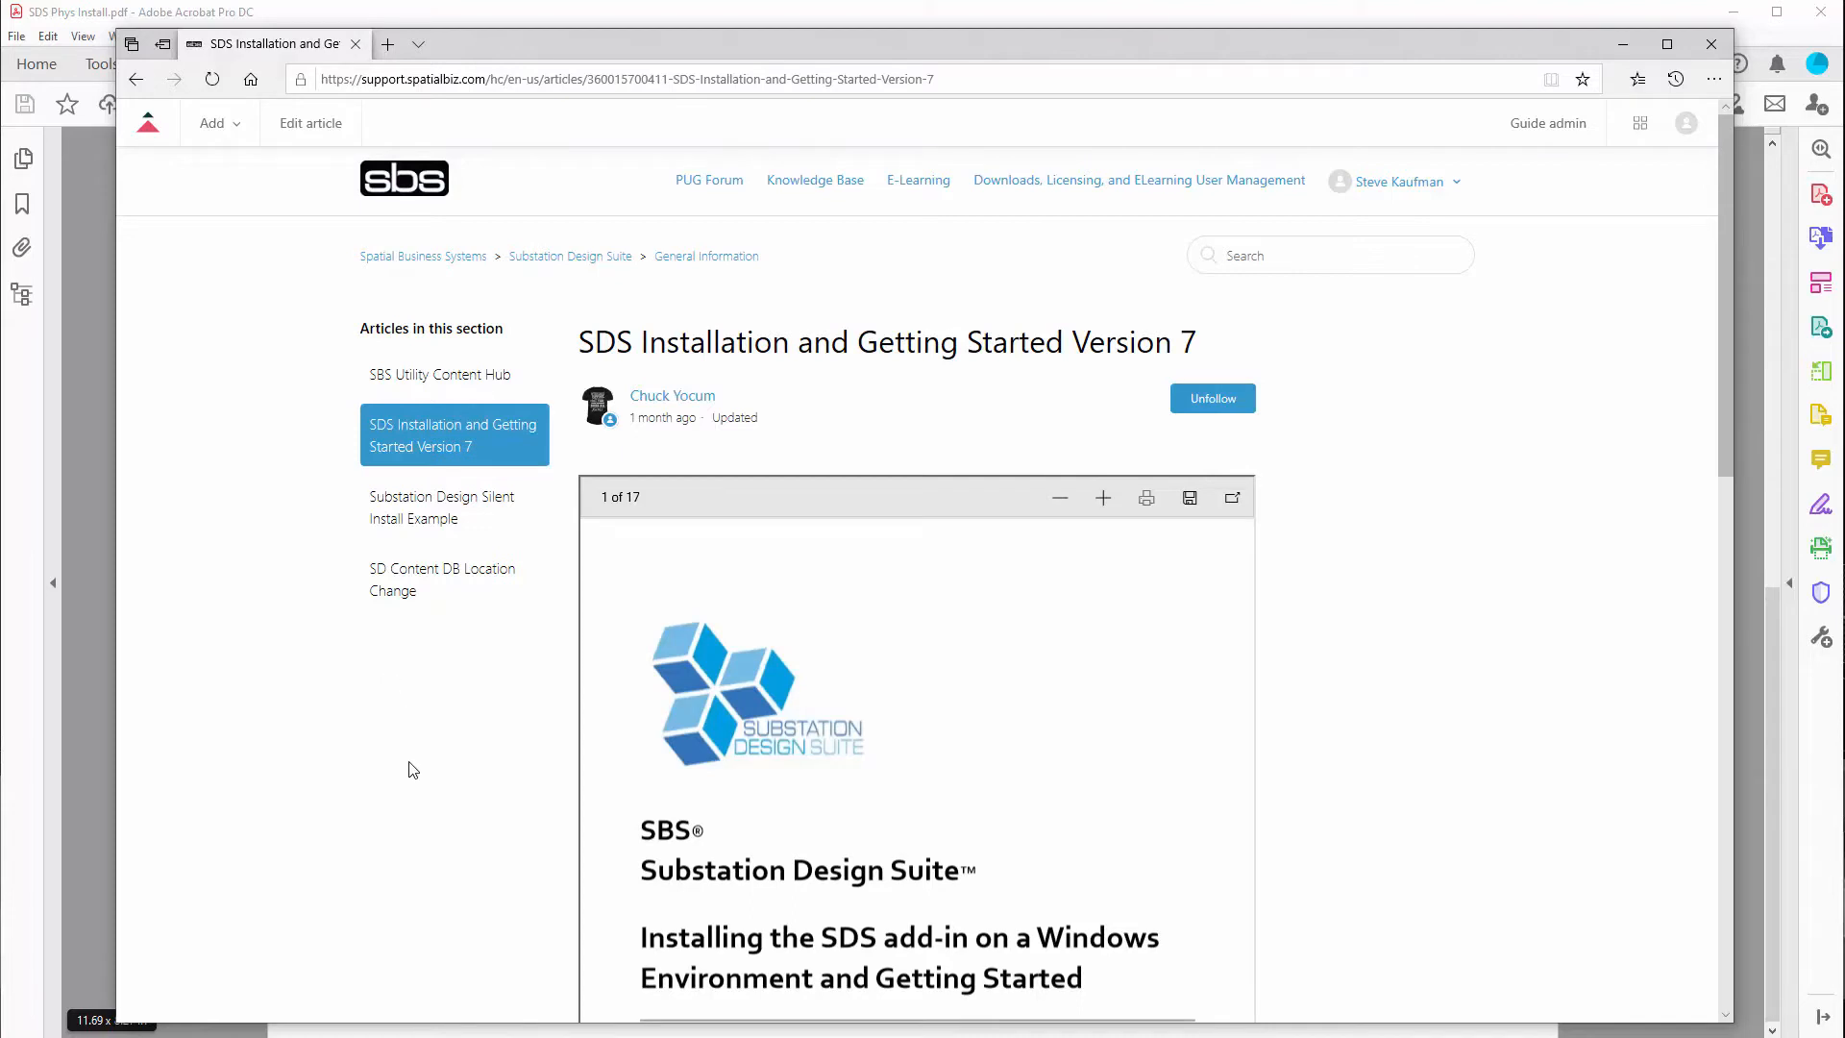
scroll(412, 769, "down", 3)
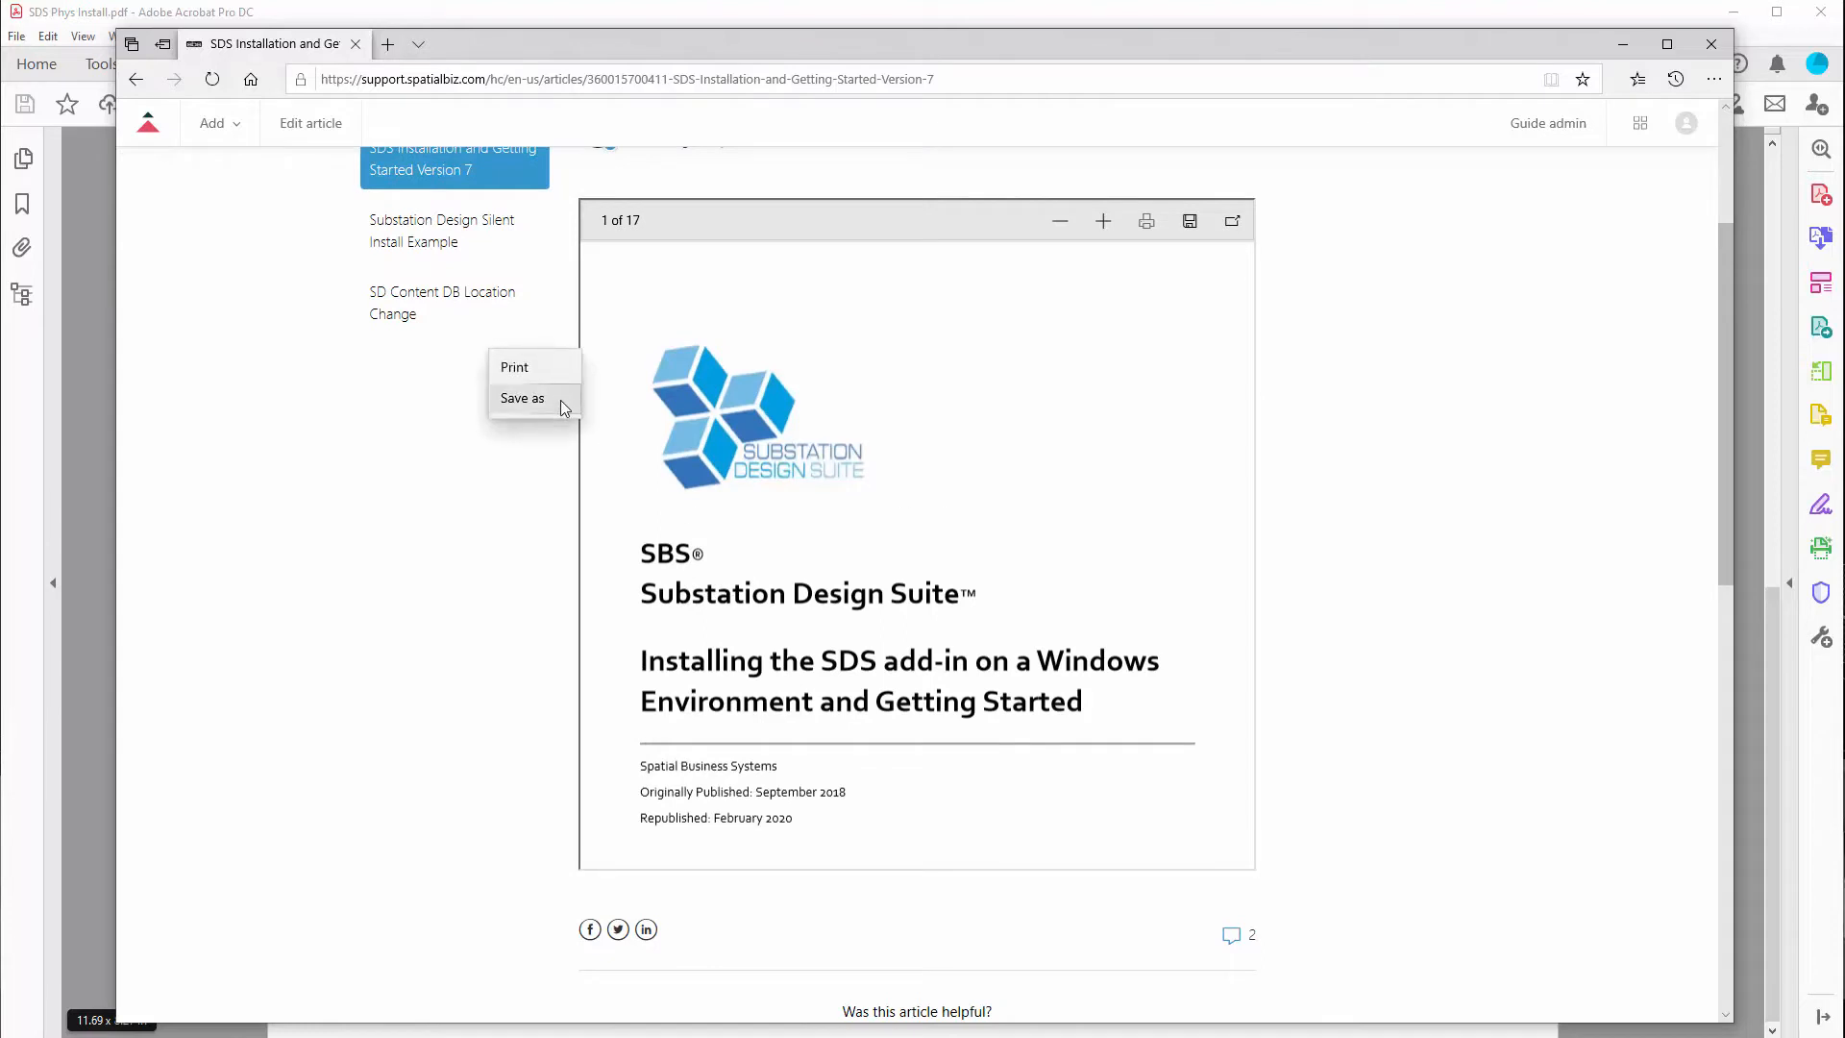
left_click(411, 533)
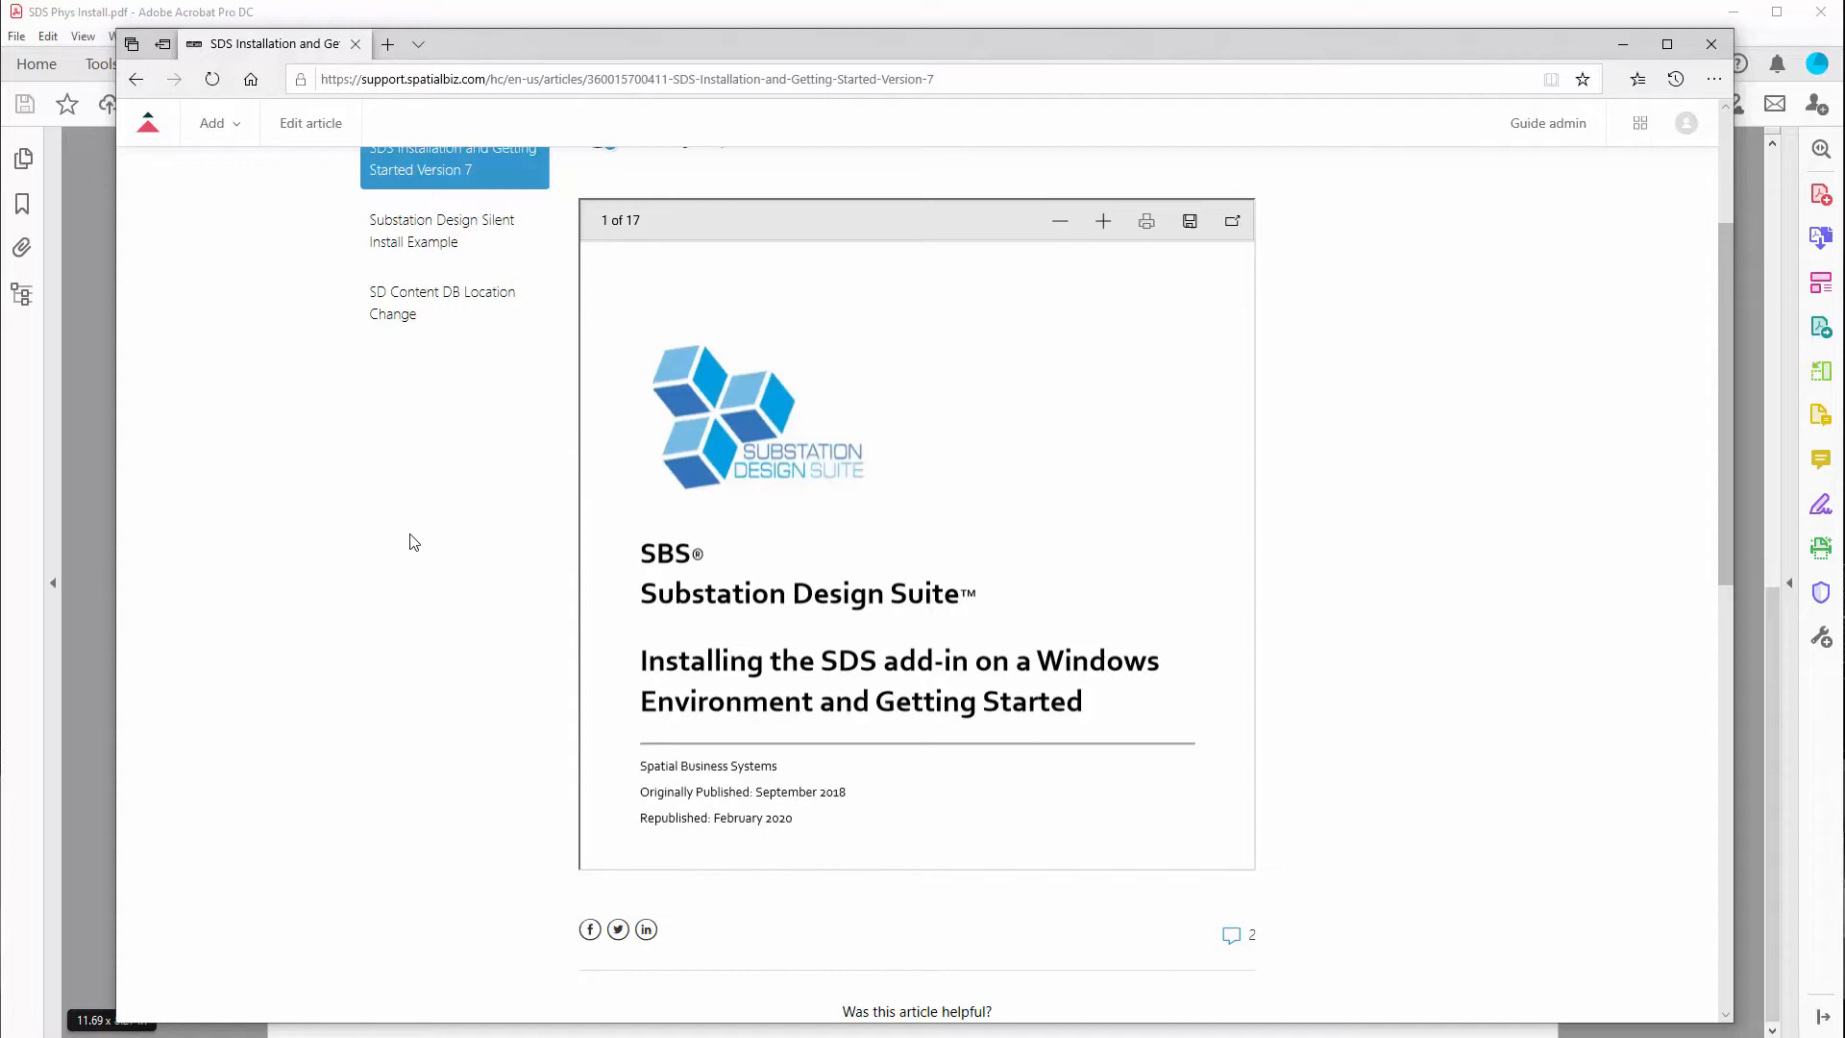
right_click(762, 573)
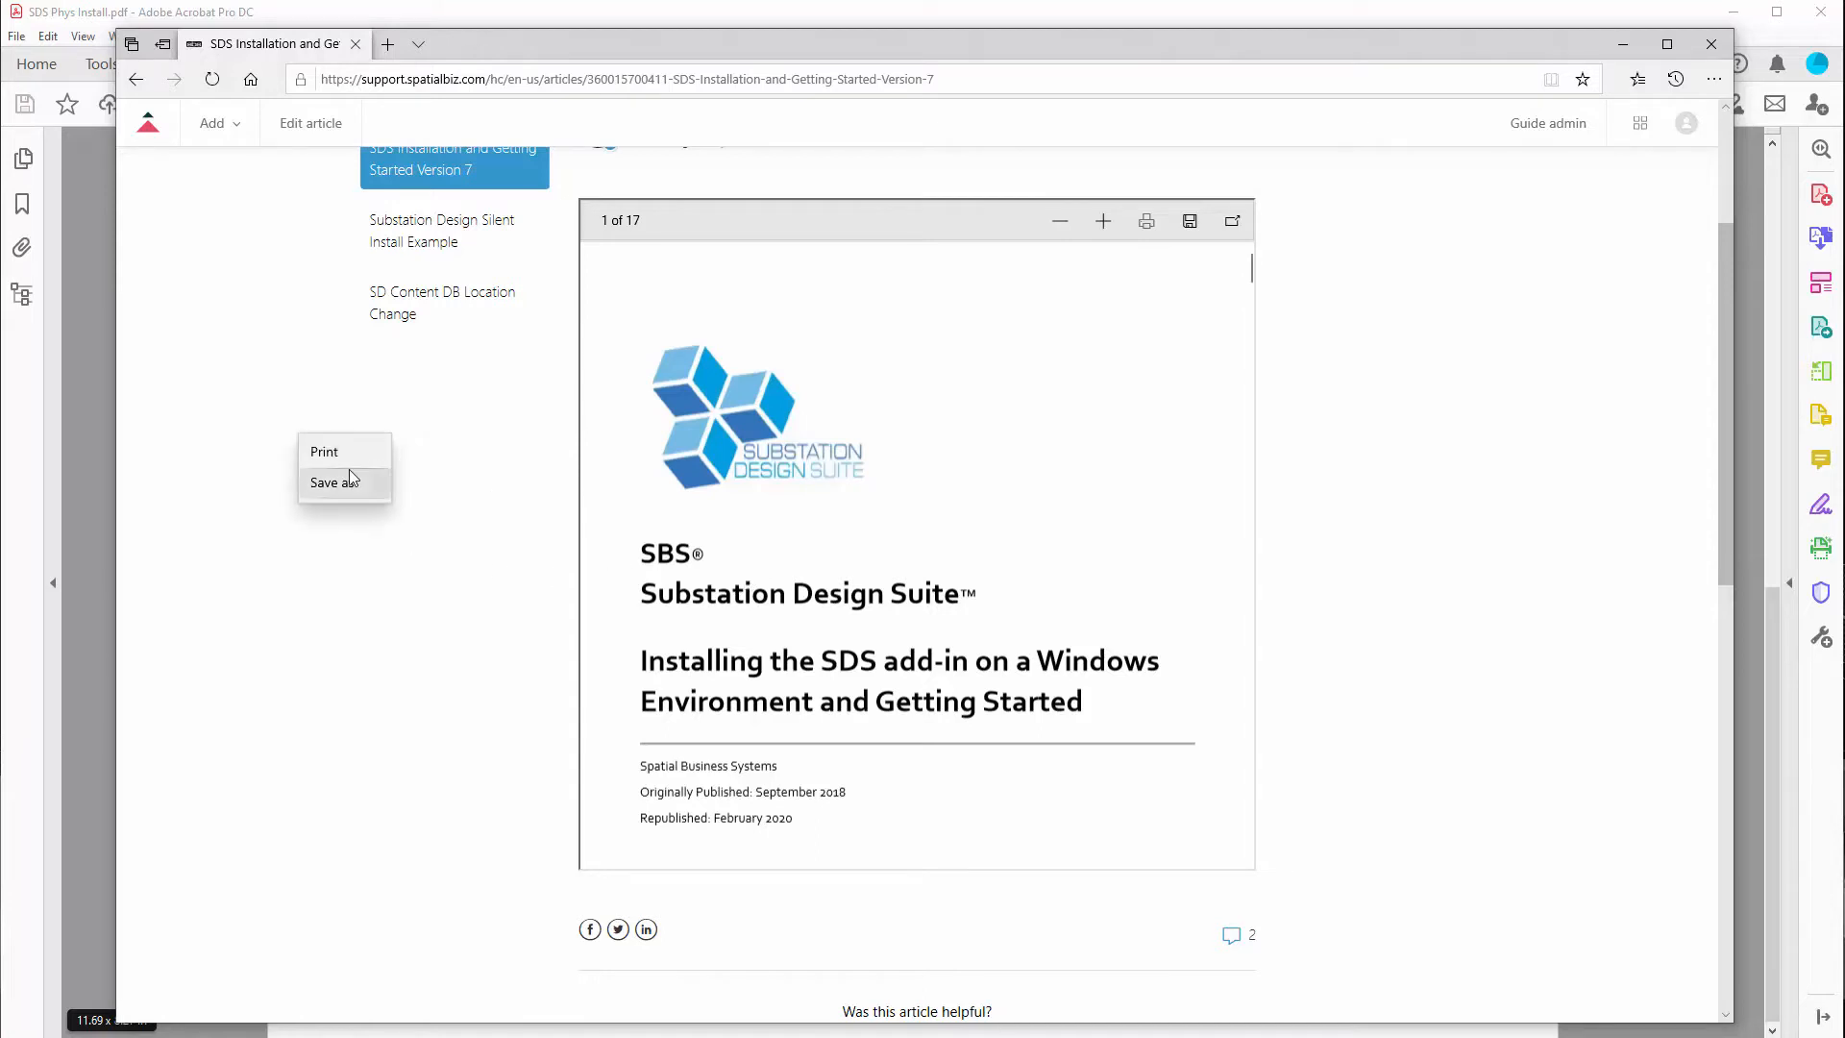
left_click(403, 553)
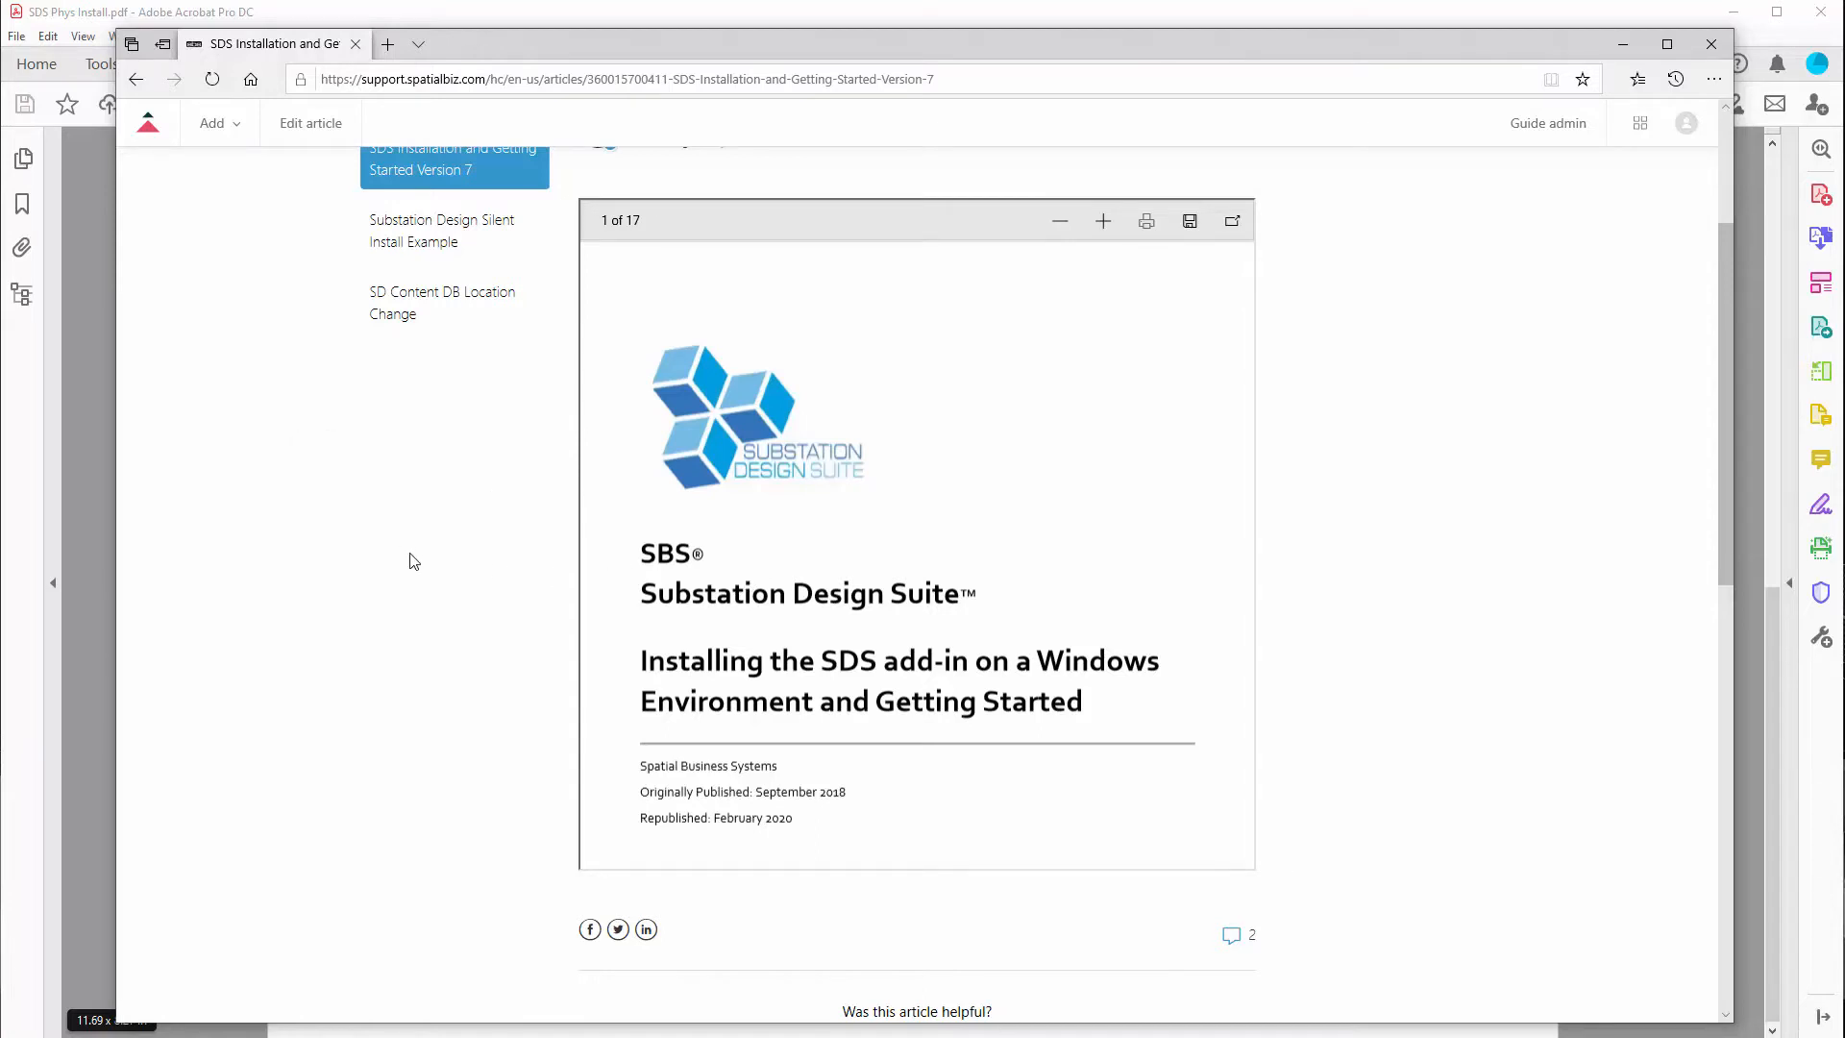
scroll(412, 561, "up", 1)
scroll(413, 561, "up", 3)
scroll(882, 638, "down", 5)
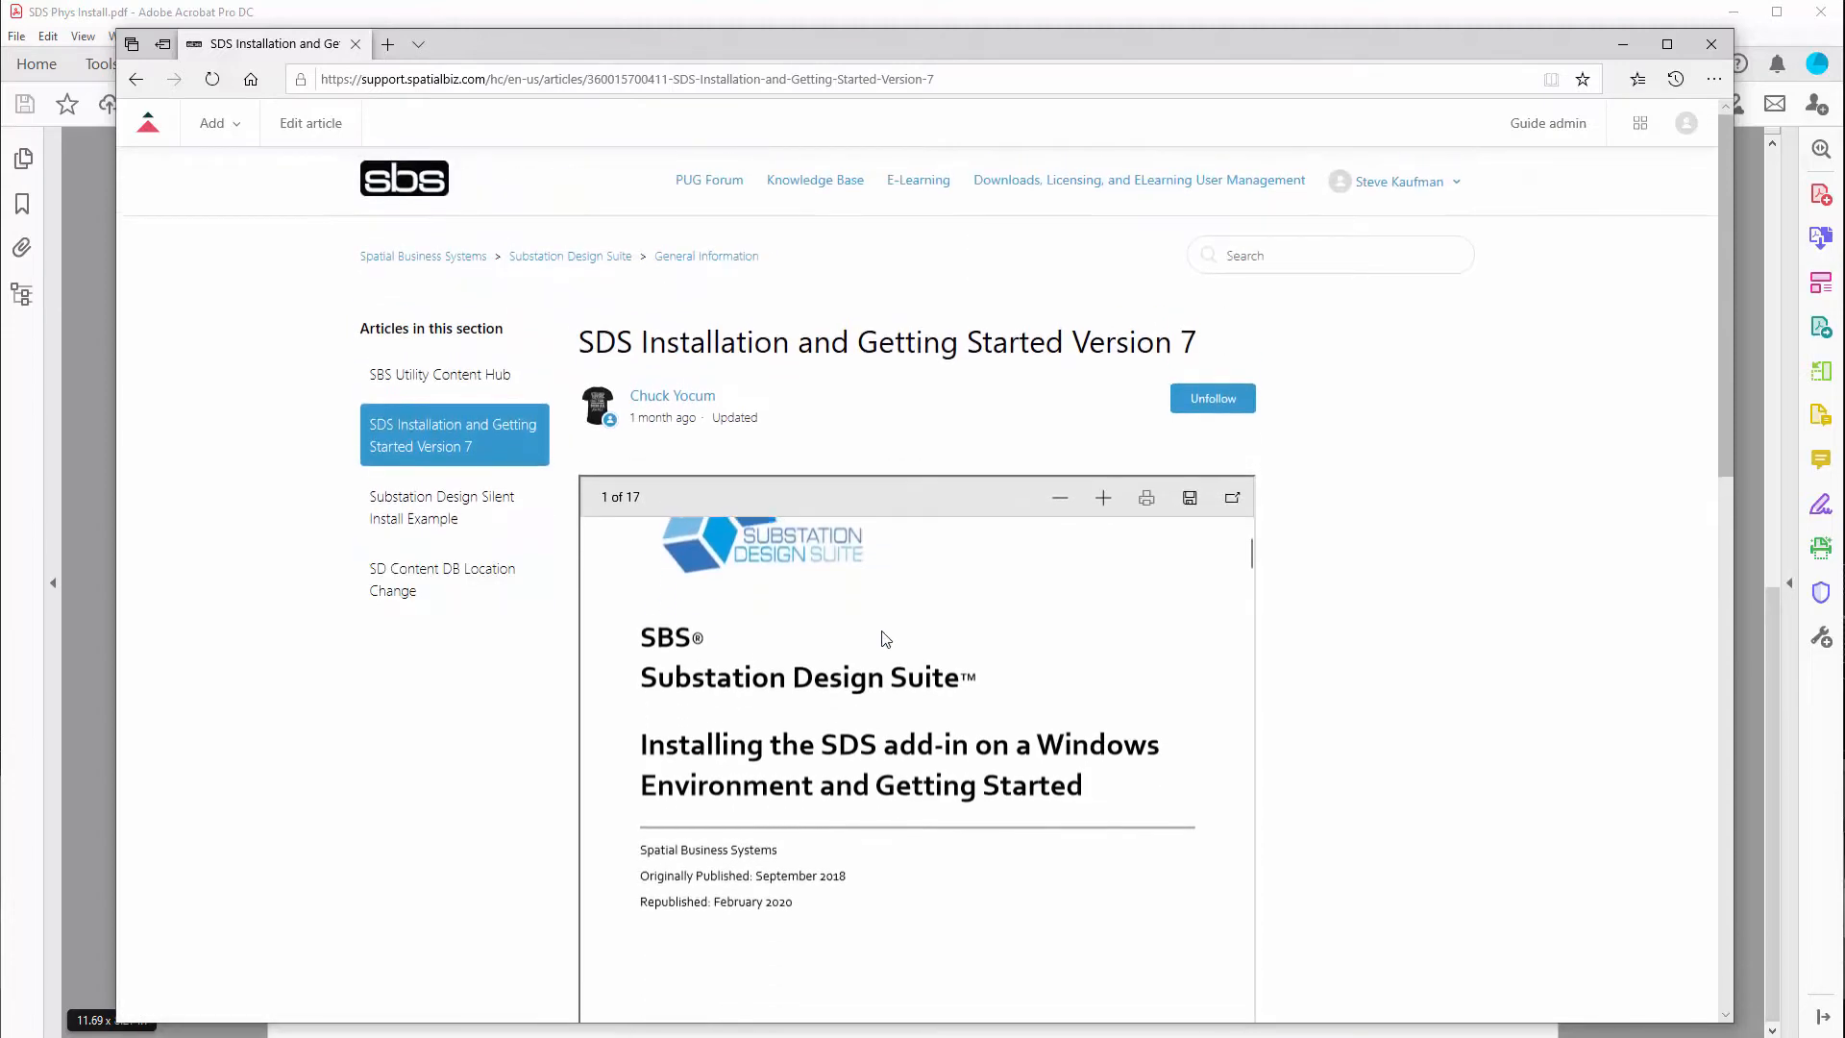
scroll(885, 638, "down", 10)
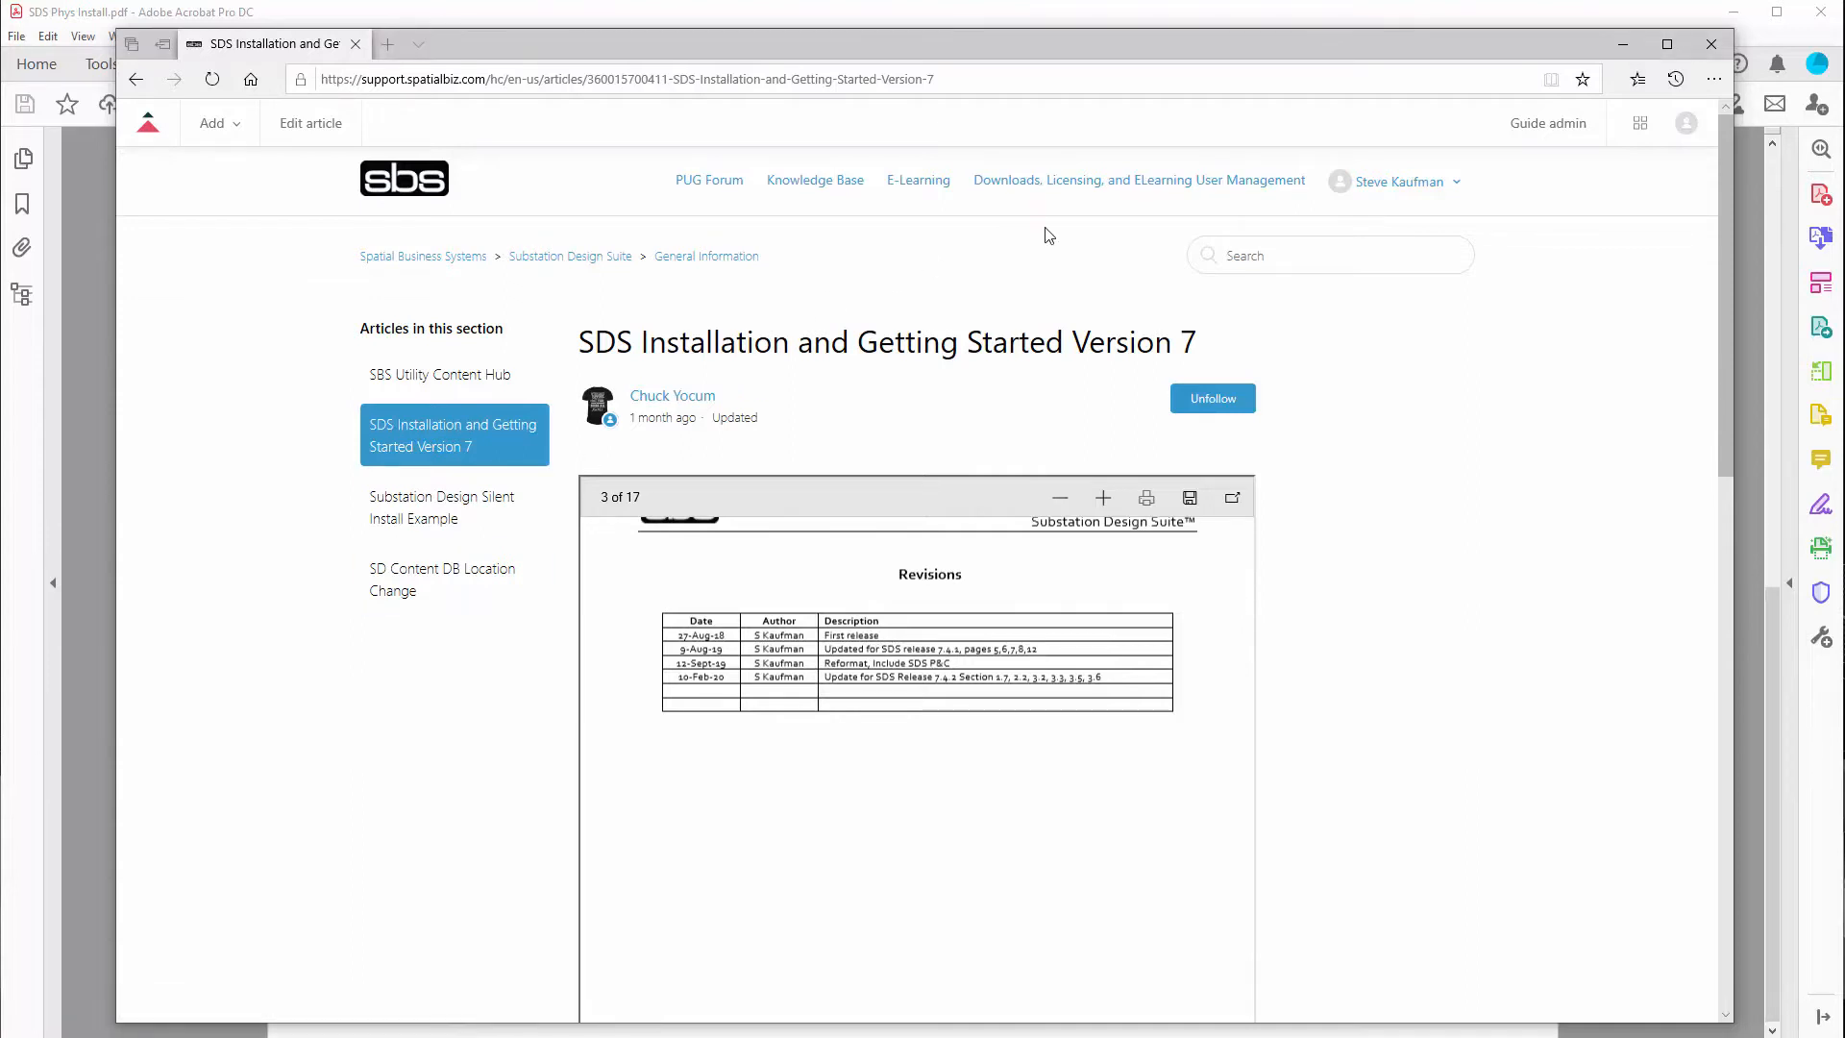
Step: Go to Downloads, Licensing, and ELearning User Management and review the Substation Design Suite products for the Inventor 2017 to 2020 toolkit
left_click(1064, 195)
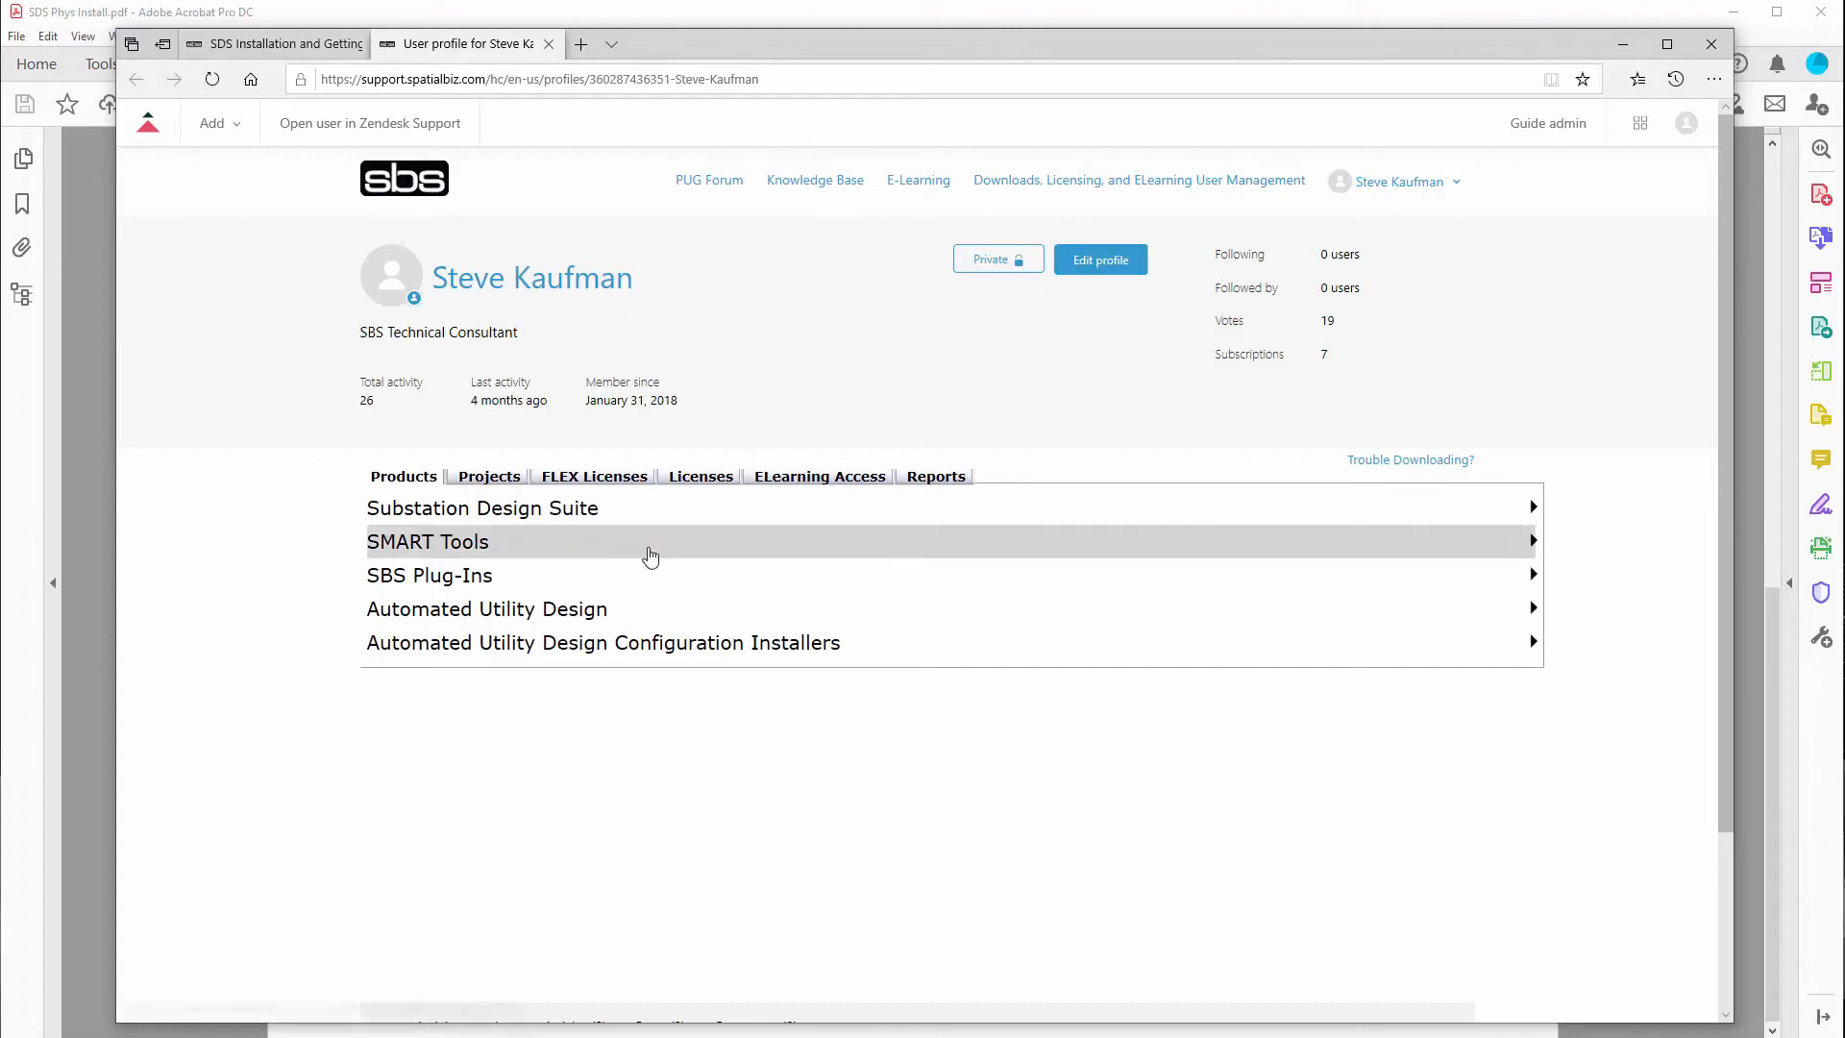
left_click(443, 516)
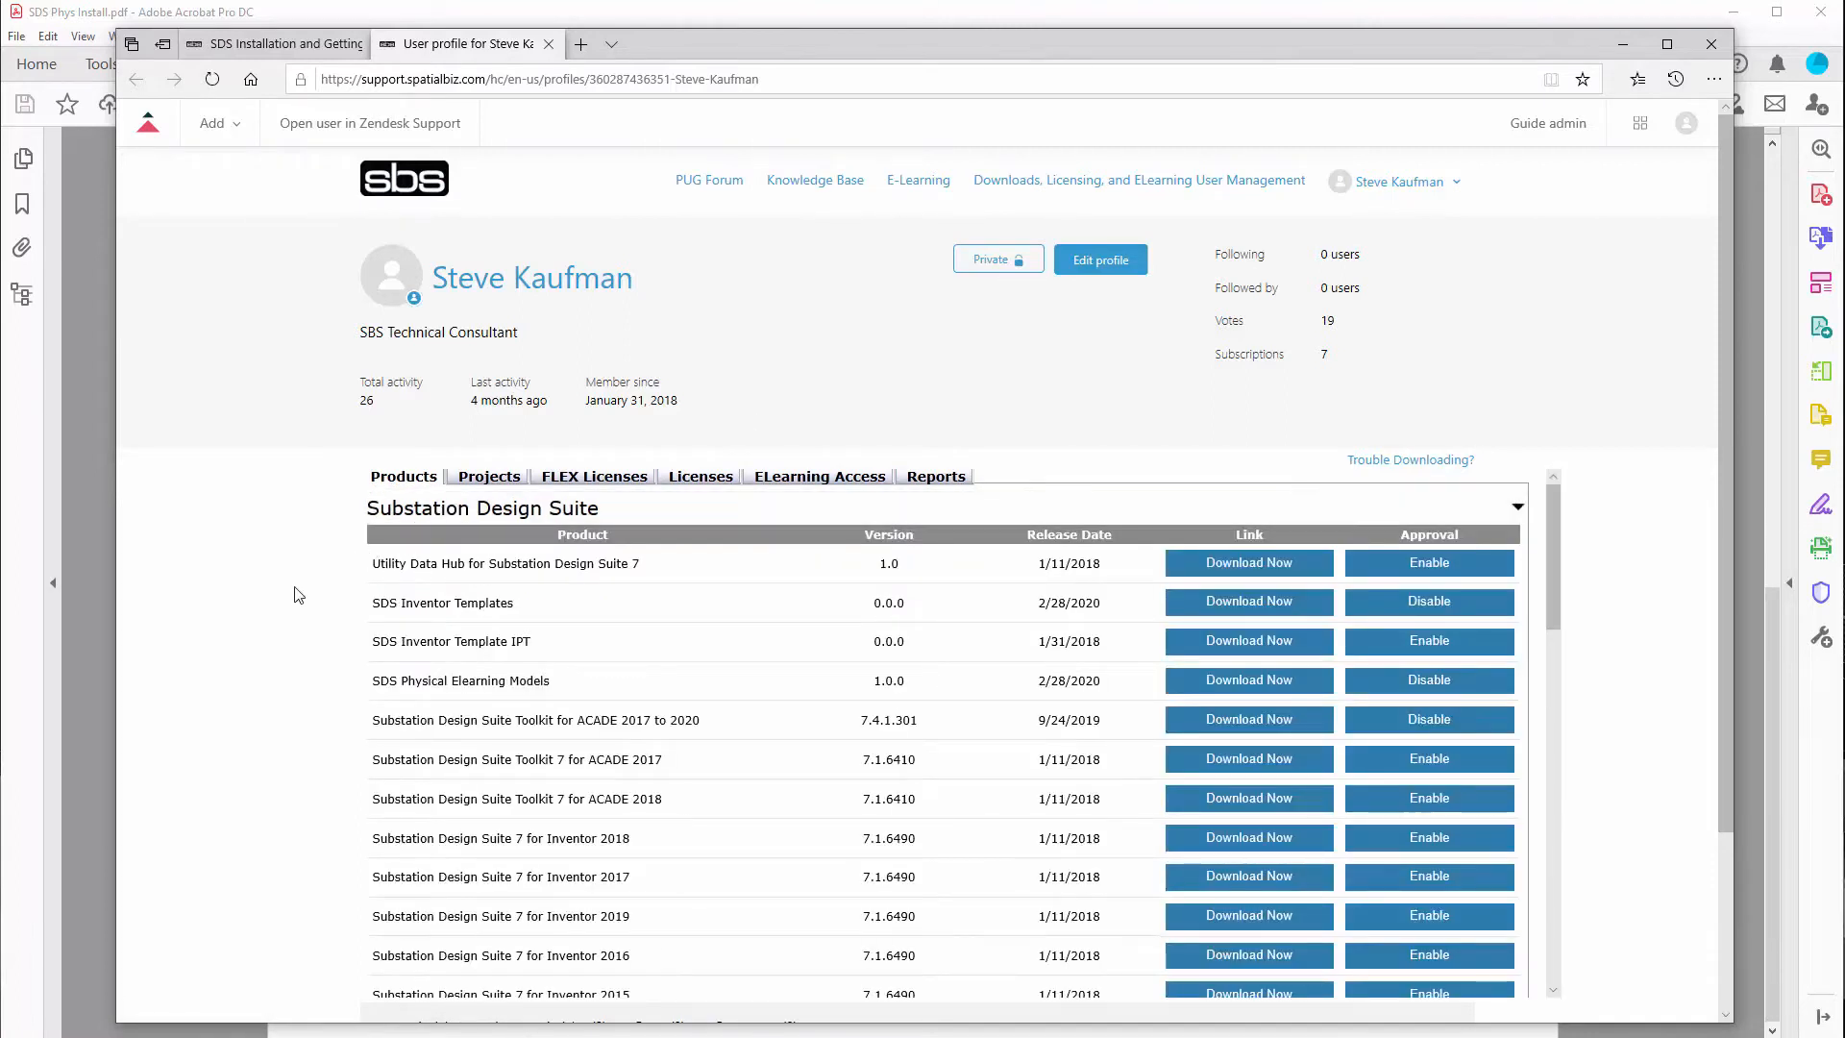
scroll(298, 596, "down", 2)
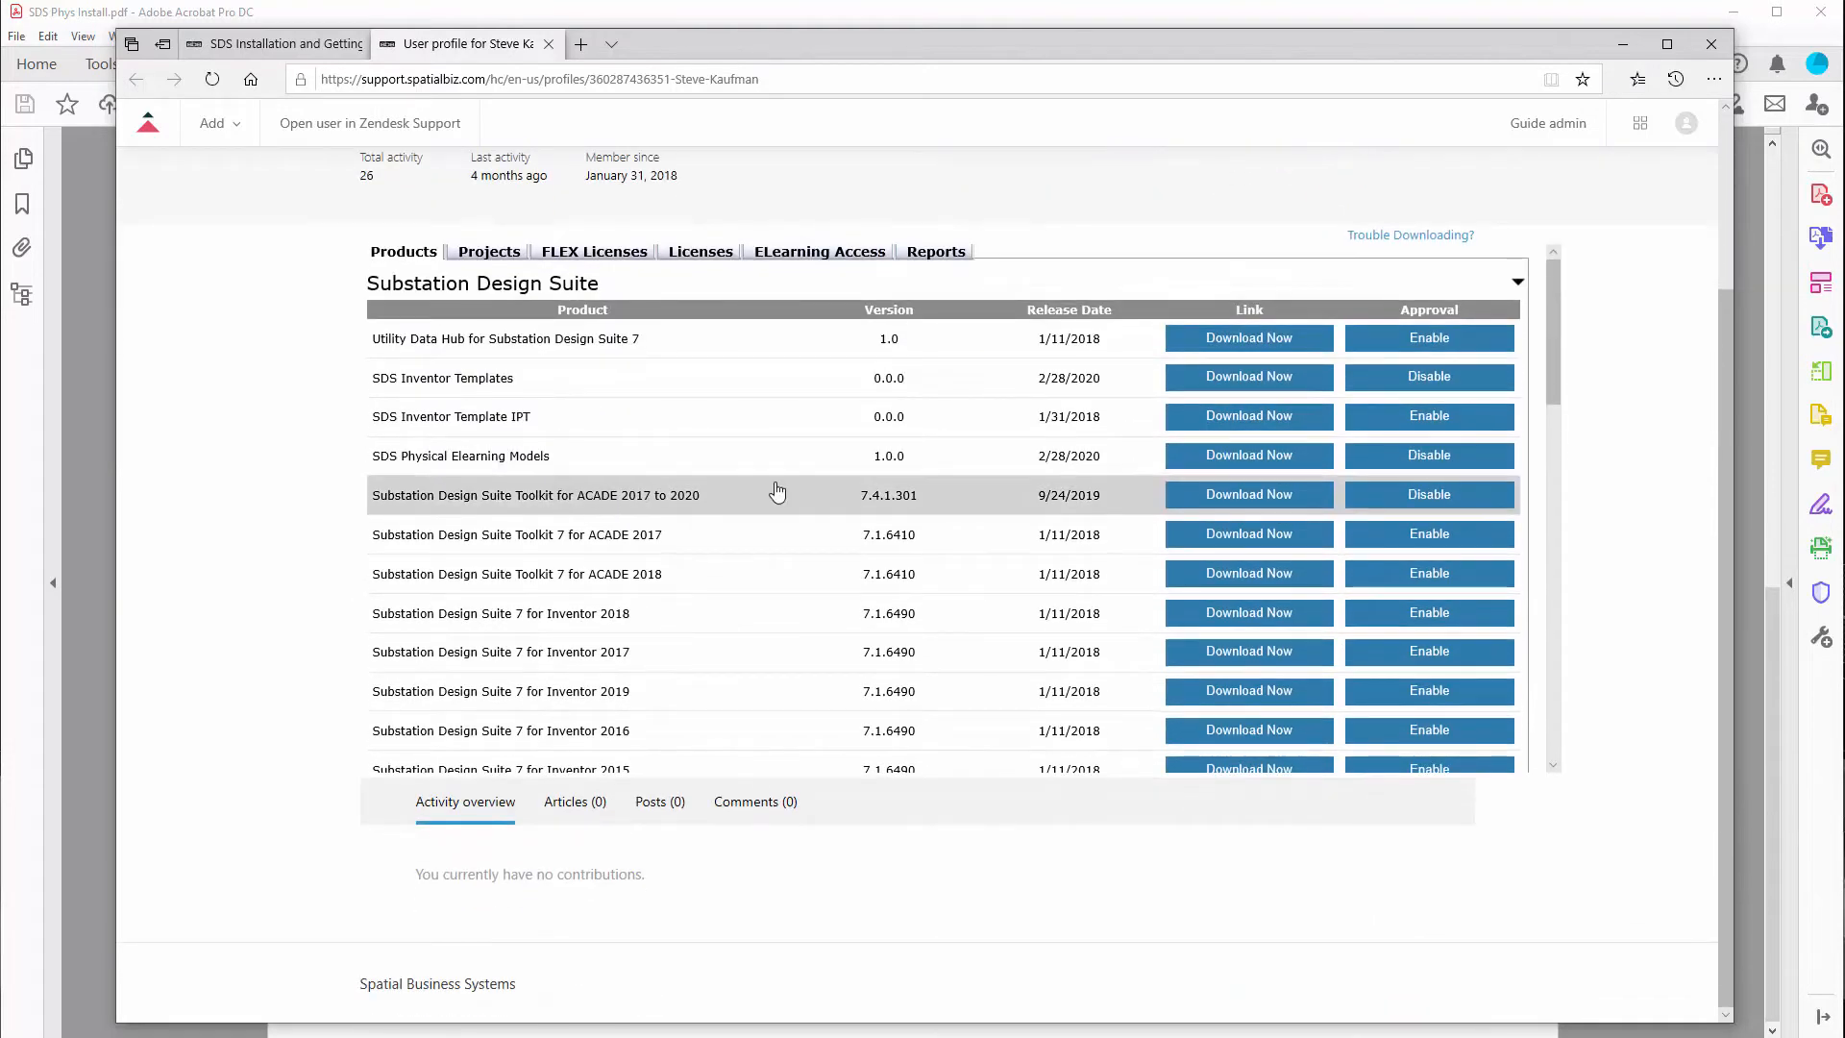
scroll(774, 490, "down", 2)
scroll(777, 491, "down", 6)
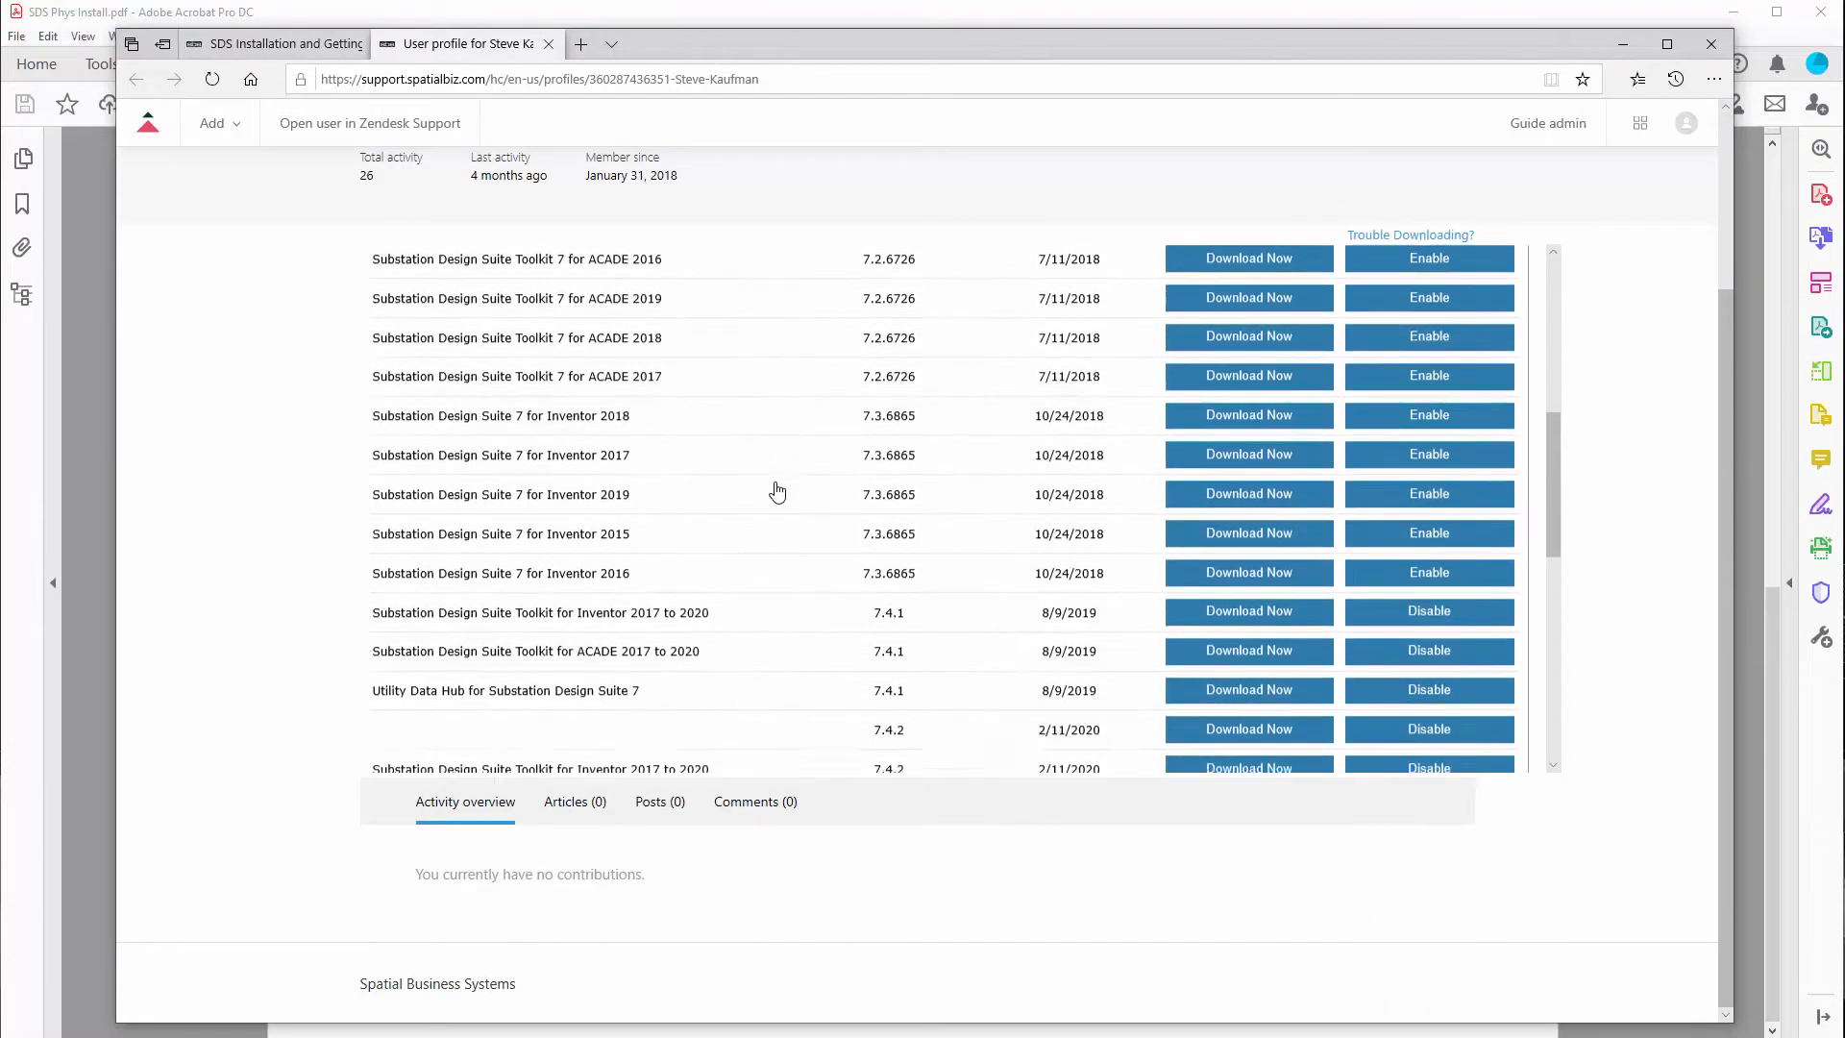
scroll(777, 491, "down", 6)
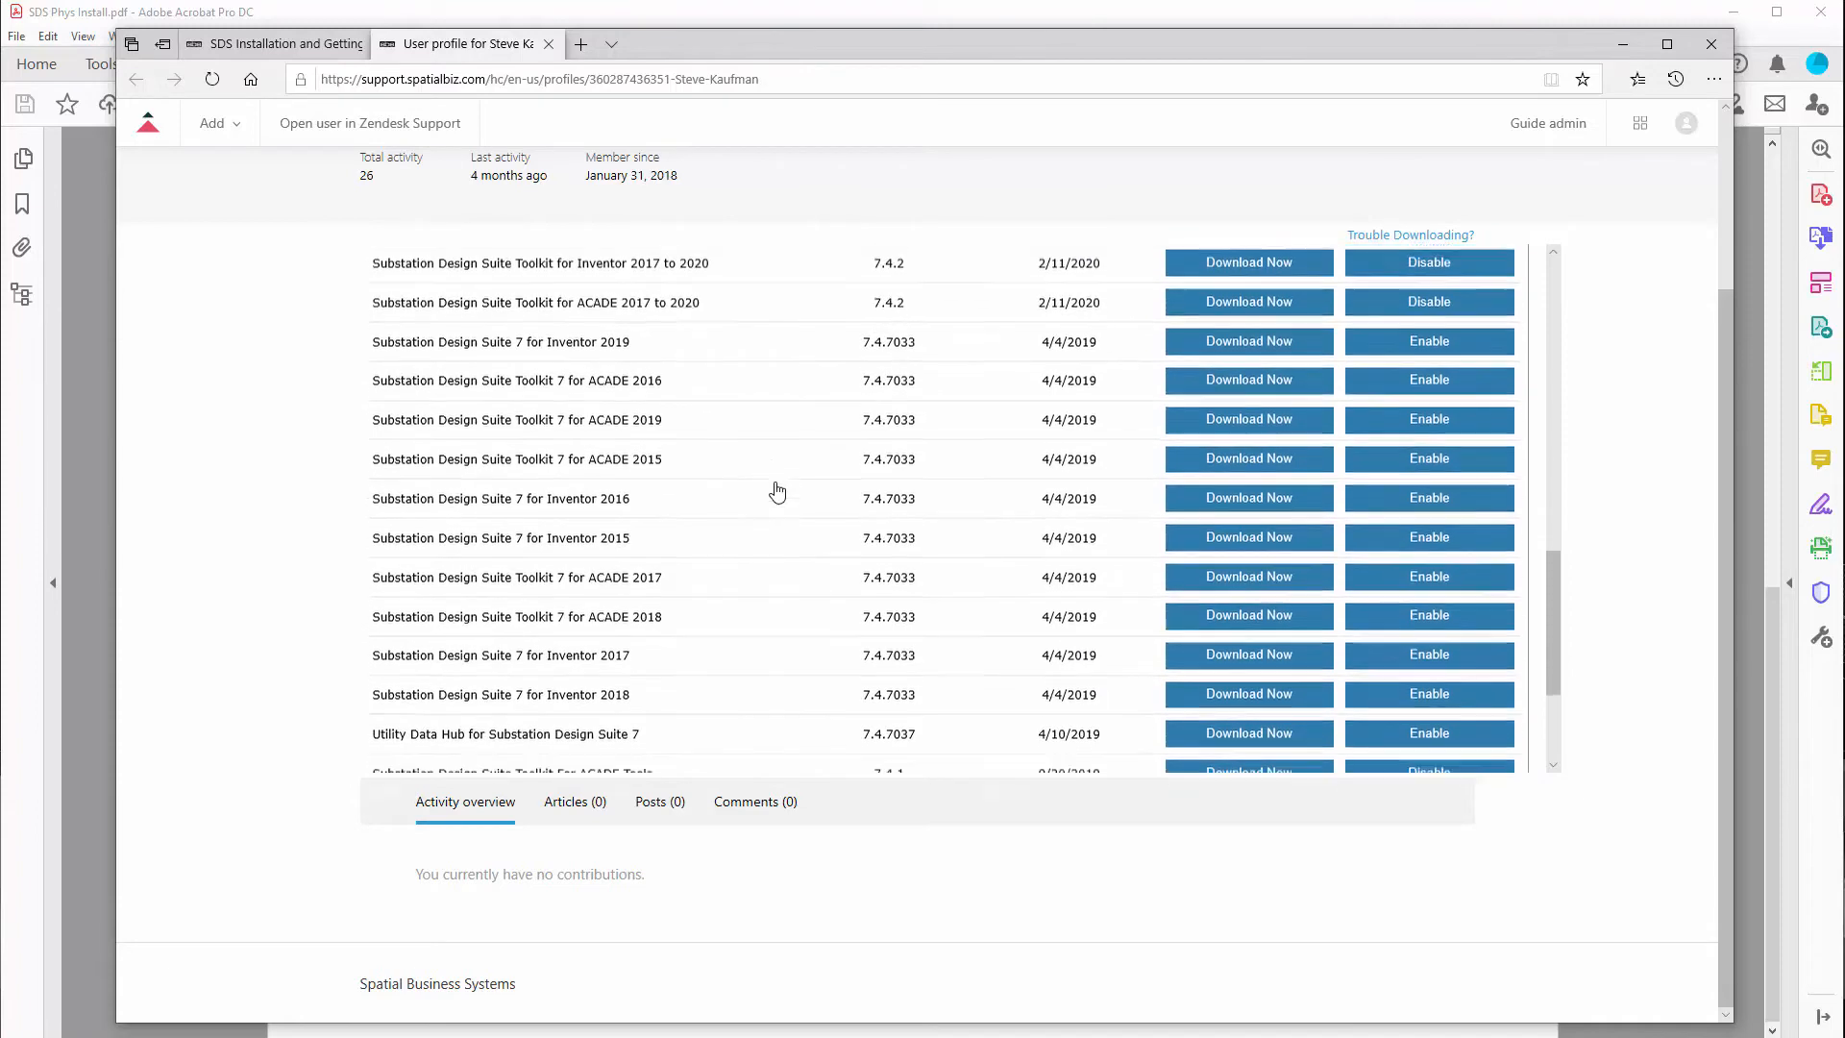
scroll(778, 491, "down", 1)
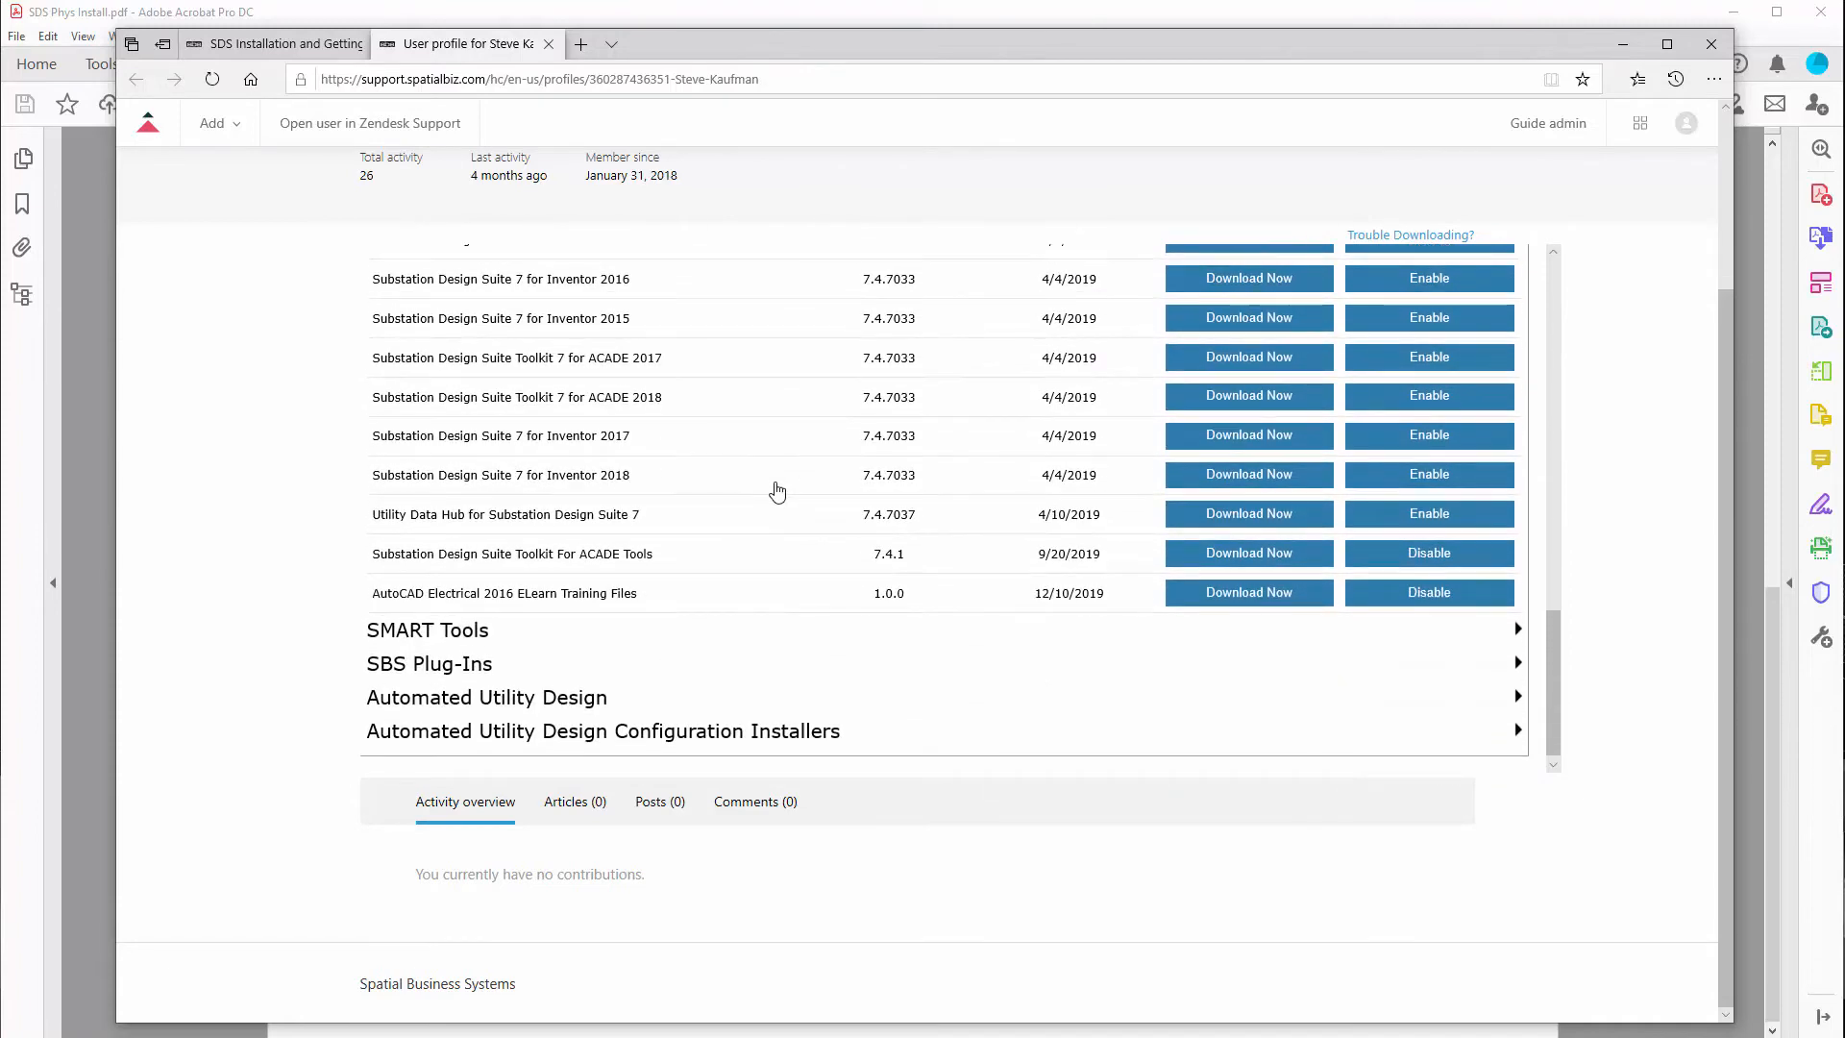
scroll(753, 543, "up", 2)
scroll(754, 543, "up", 1)
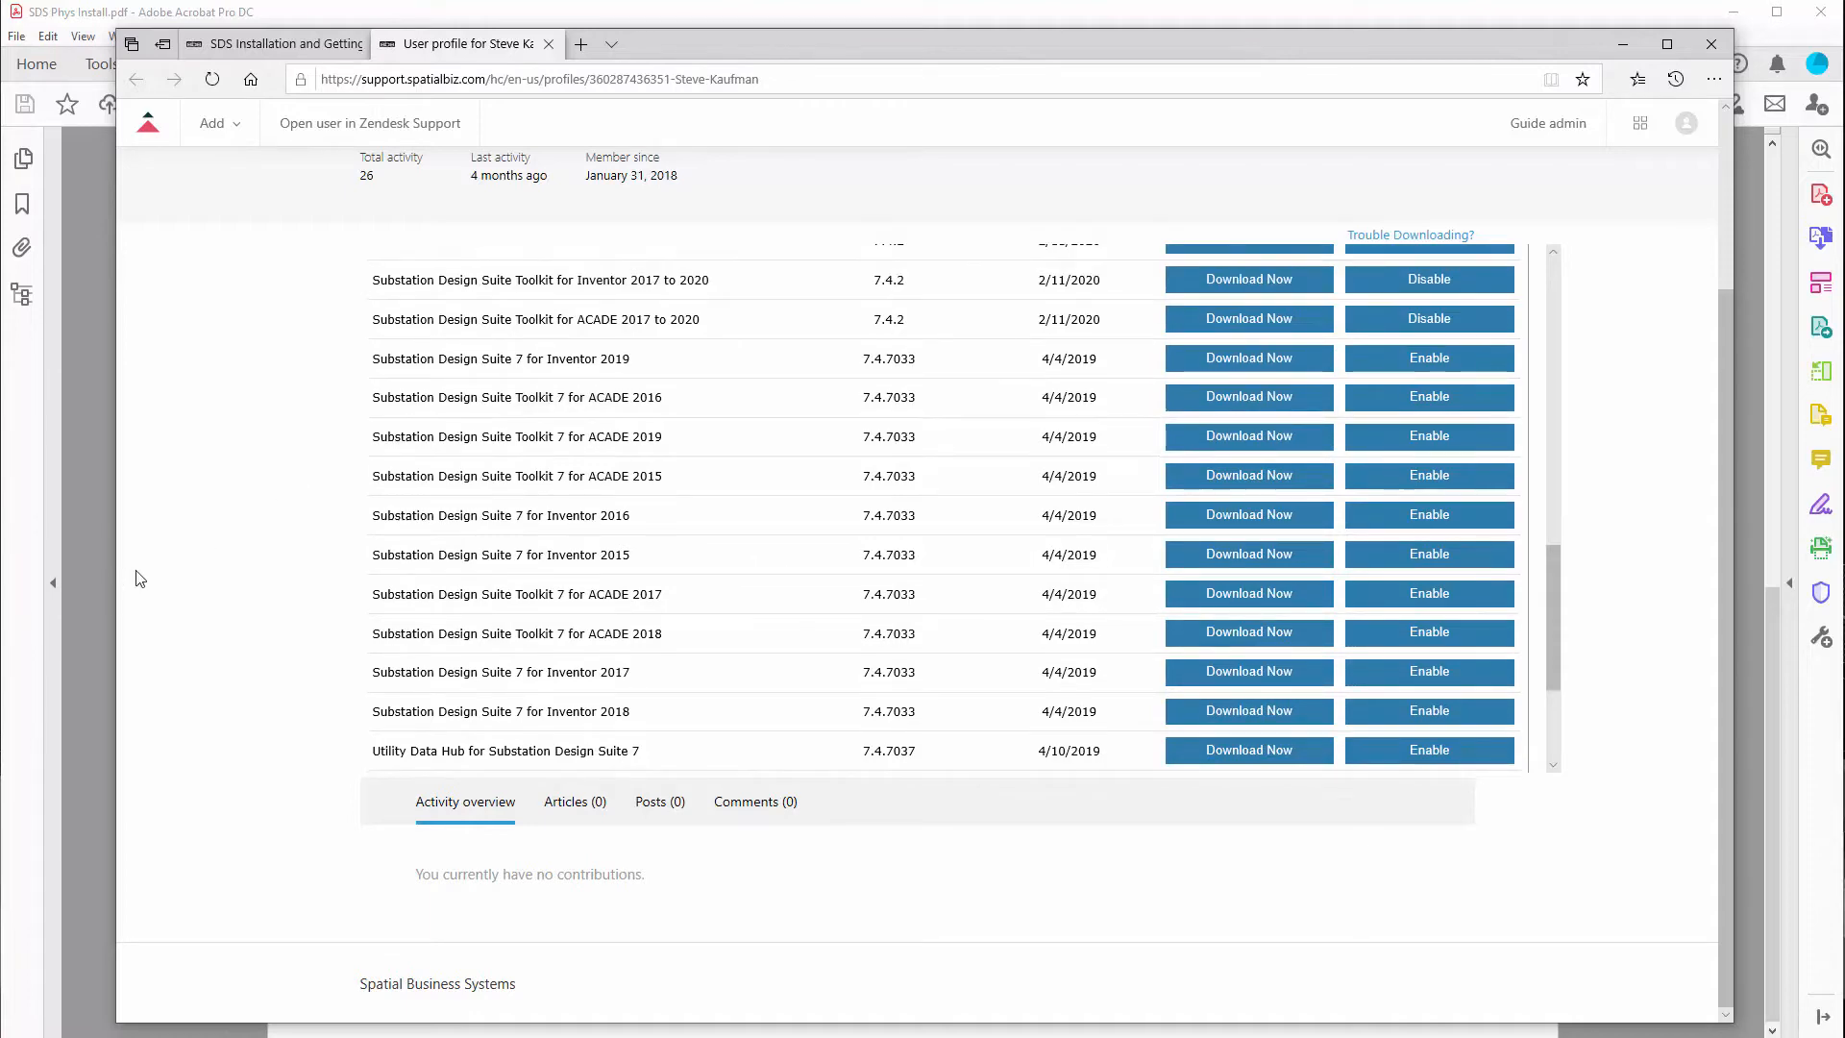
scroll(141, 578, "up", 2)
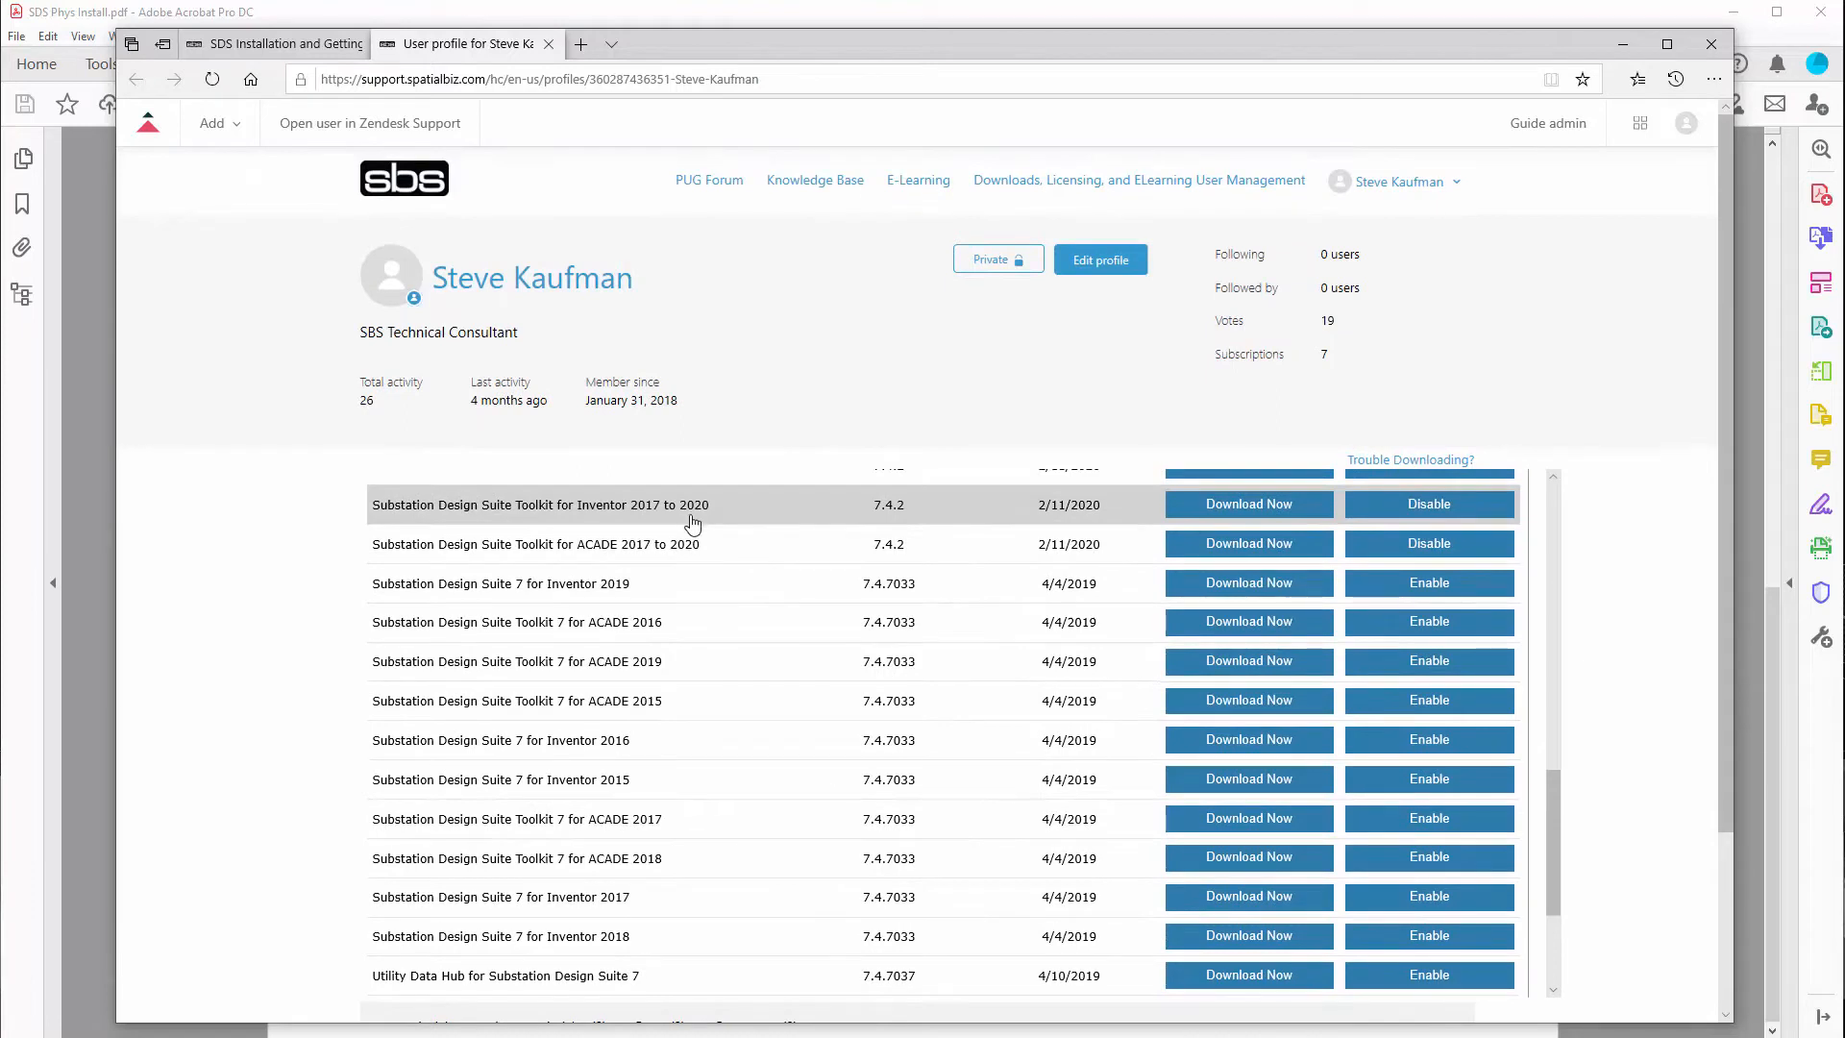
Step: Reload the user management page, view its Licenses section, and return to the product categories
left_click(1156, 180)
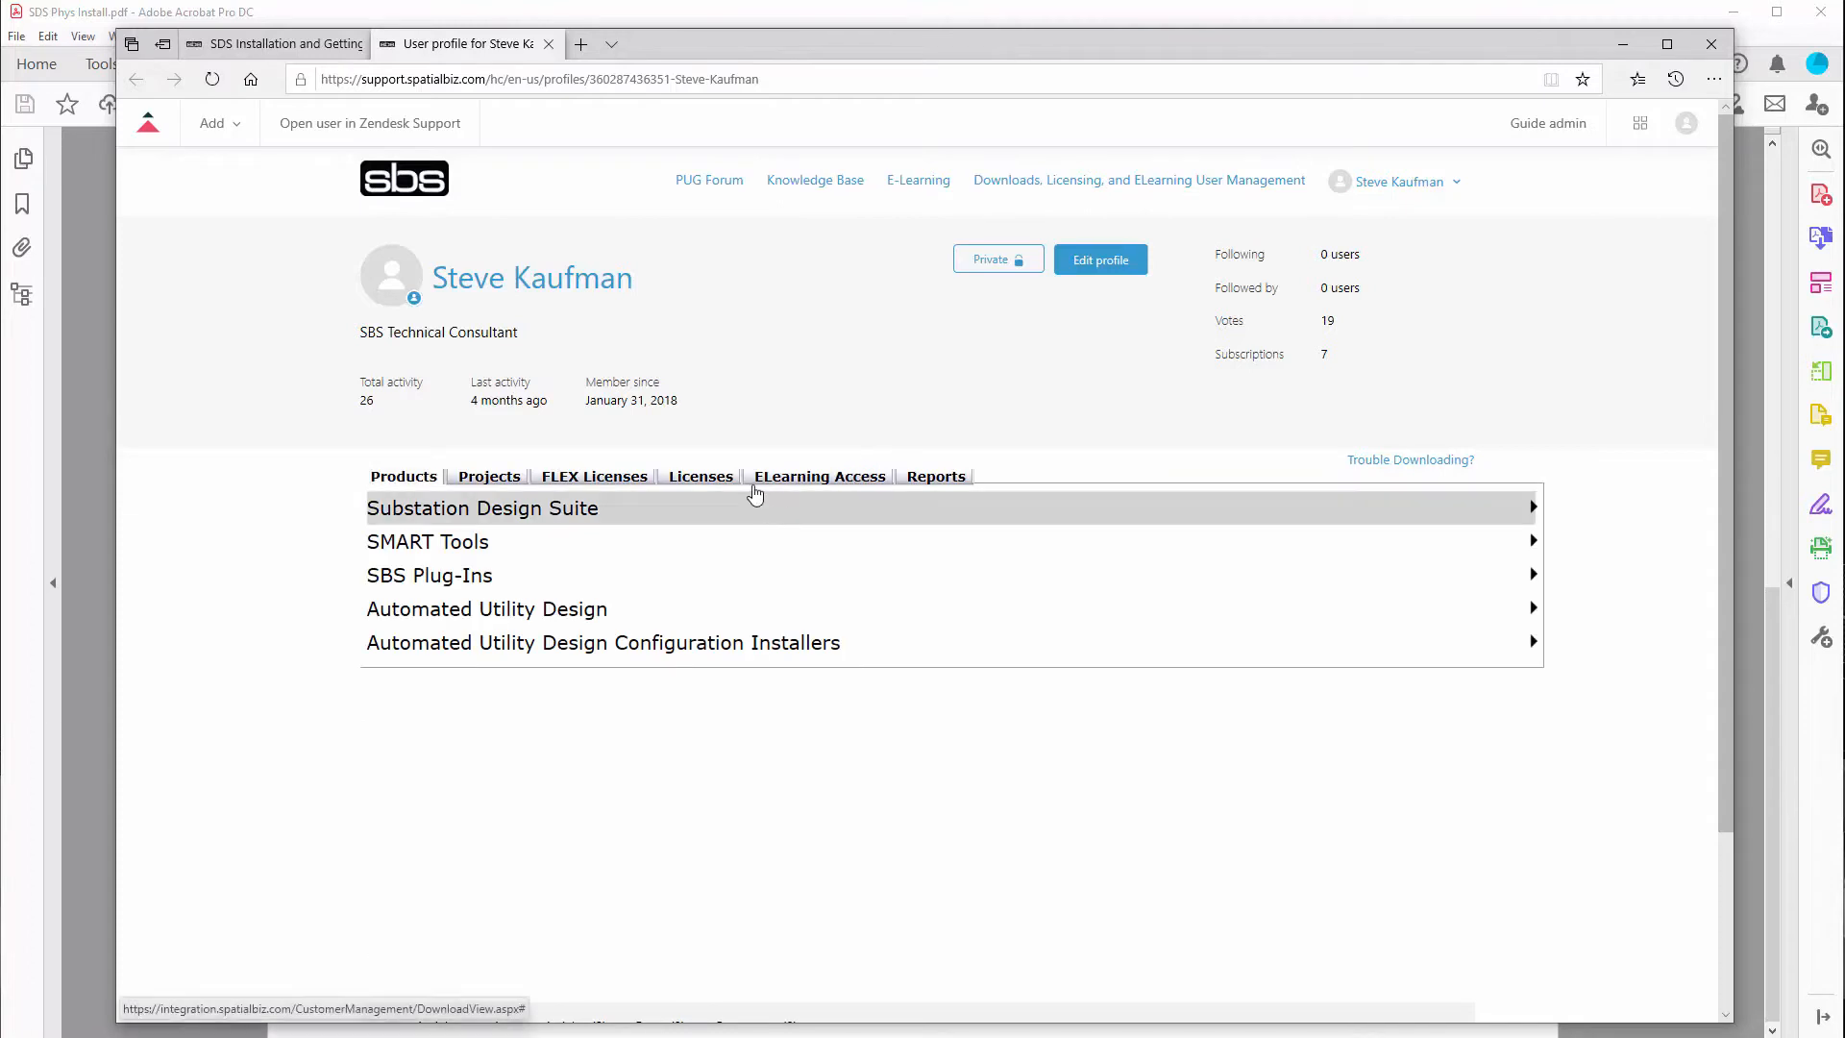
left_click(701, 480)
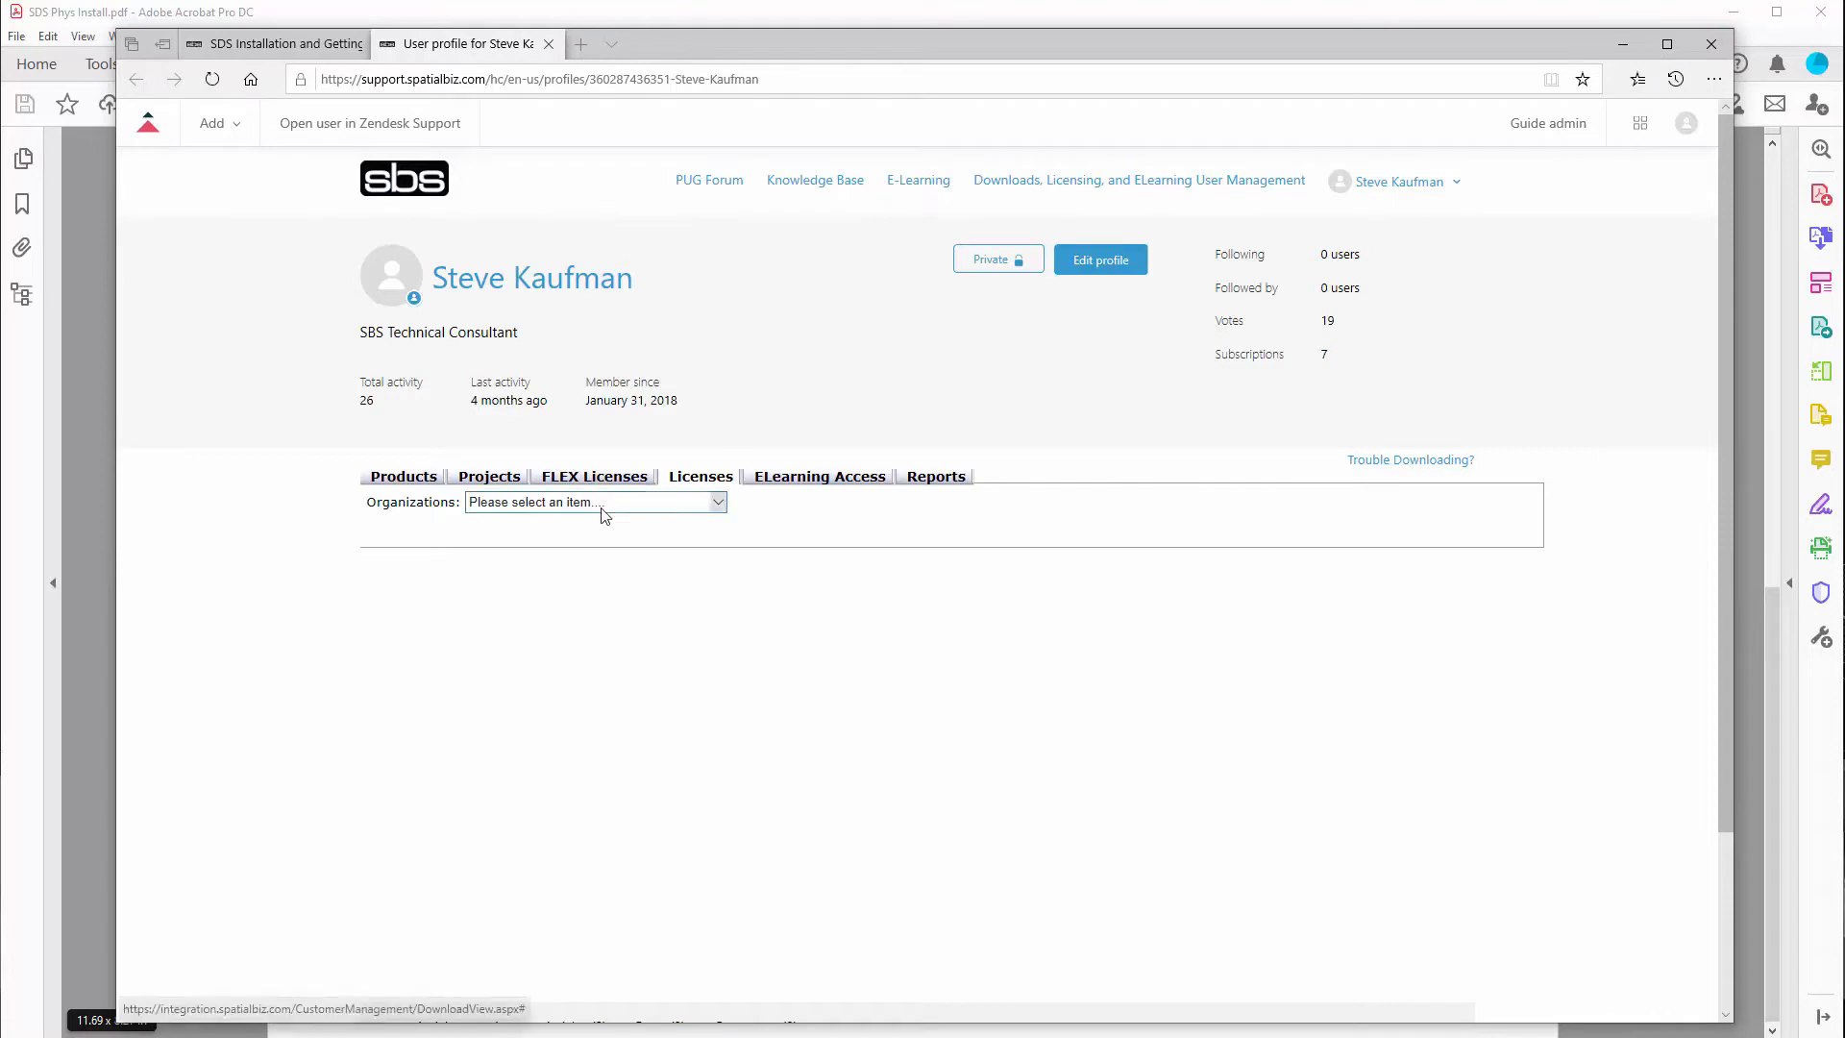
left_click(423, 480)
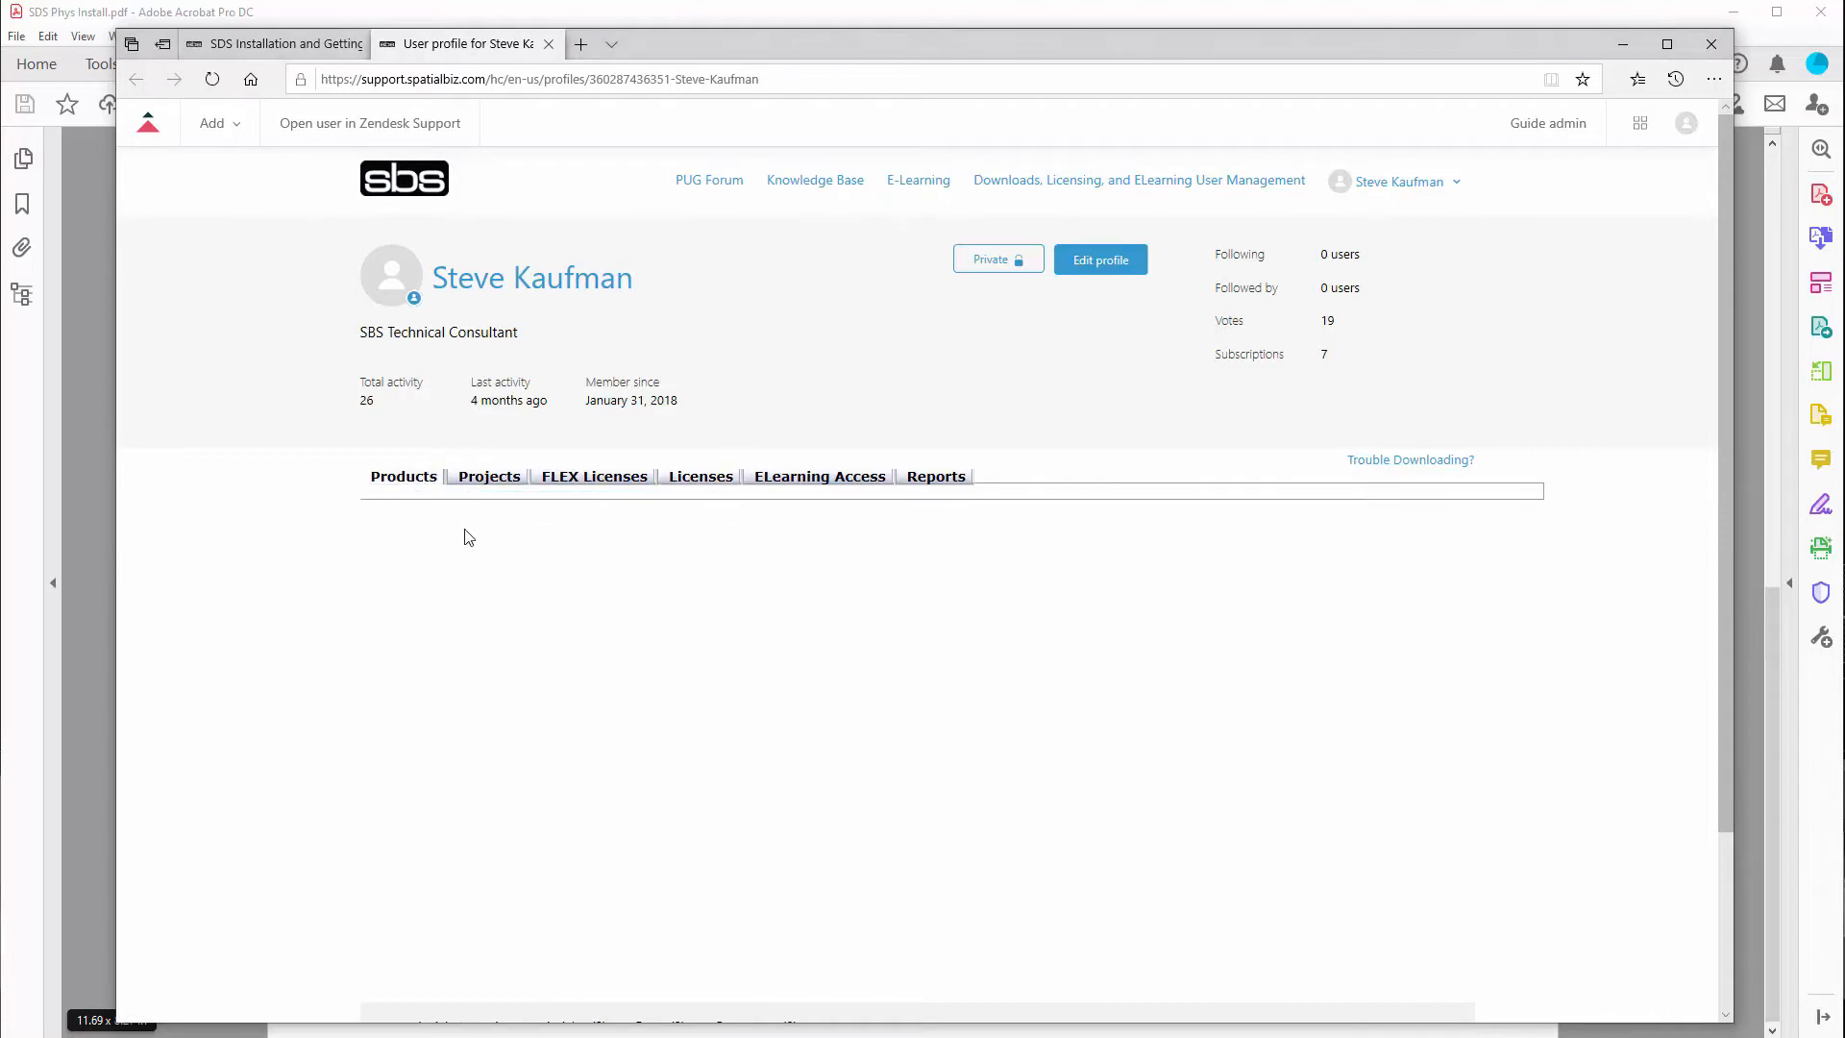
Step: Expand the Substation Design Suite product list and look through its available Inventor downloads
left_click(469, 519)
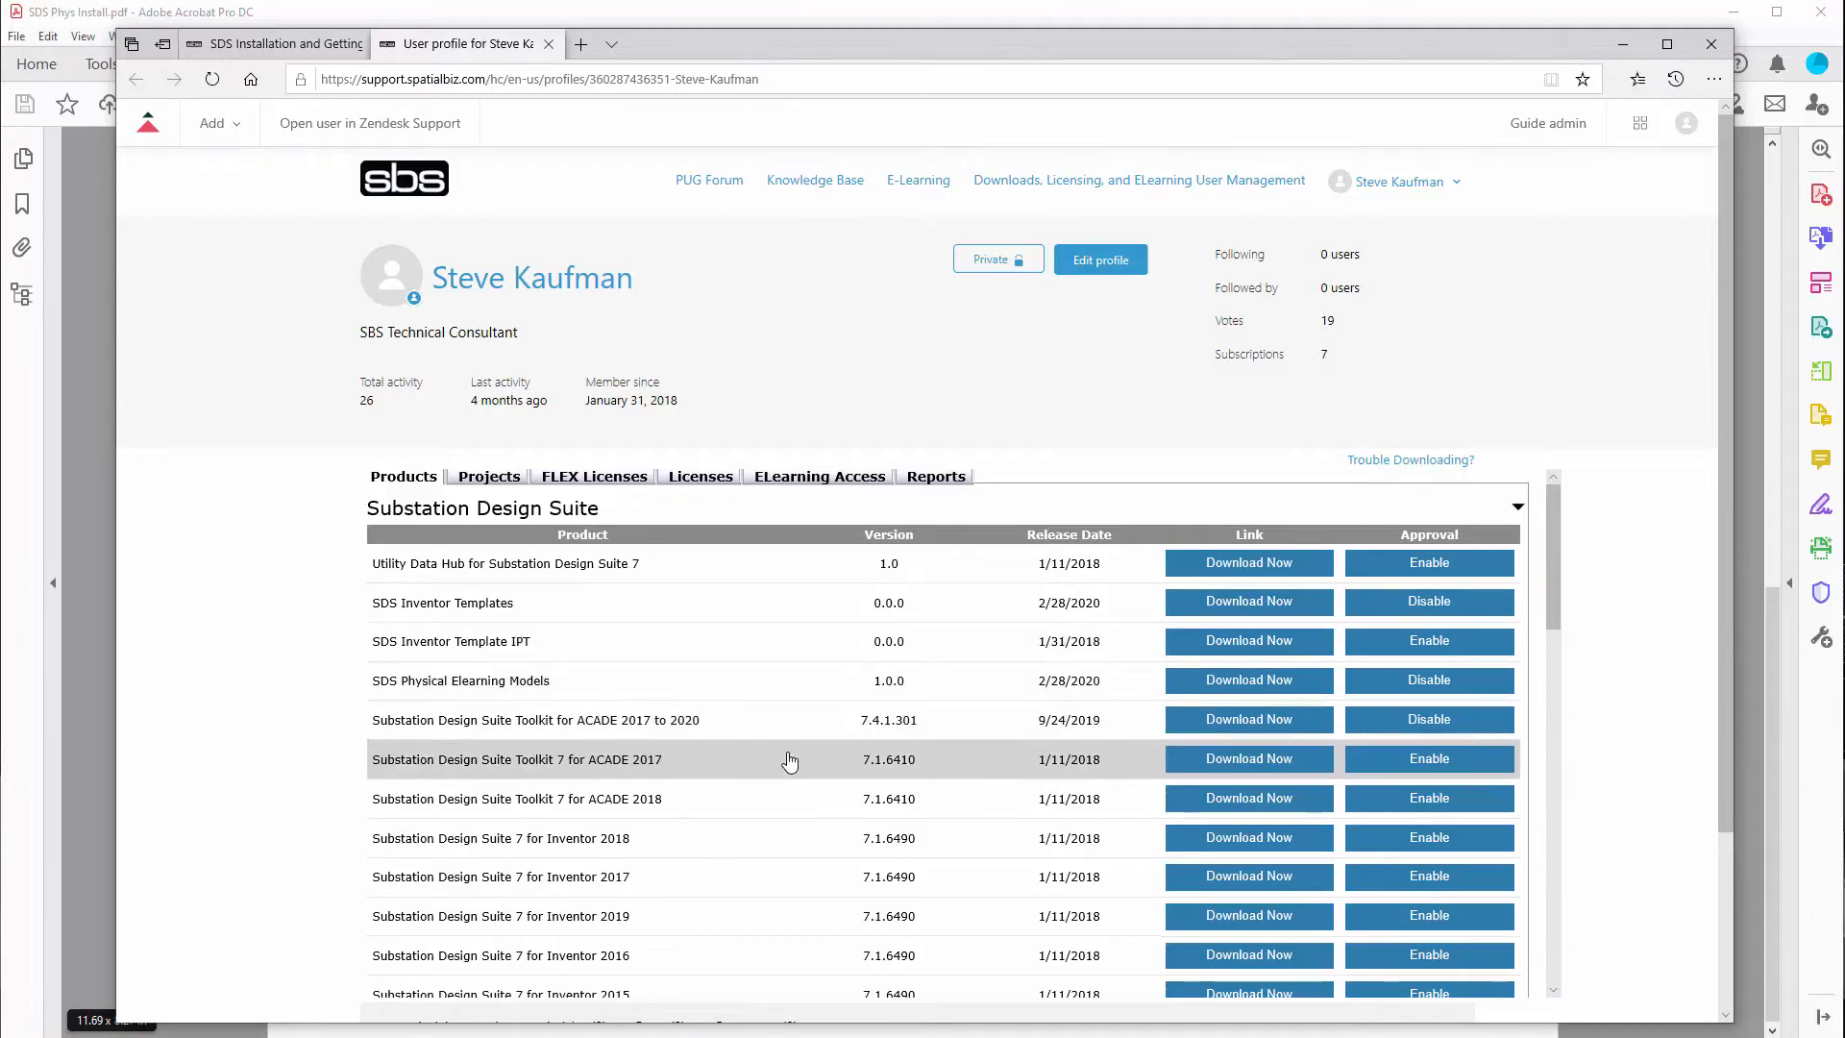
scroll(789, 761, "down", 5)
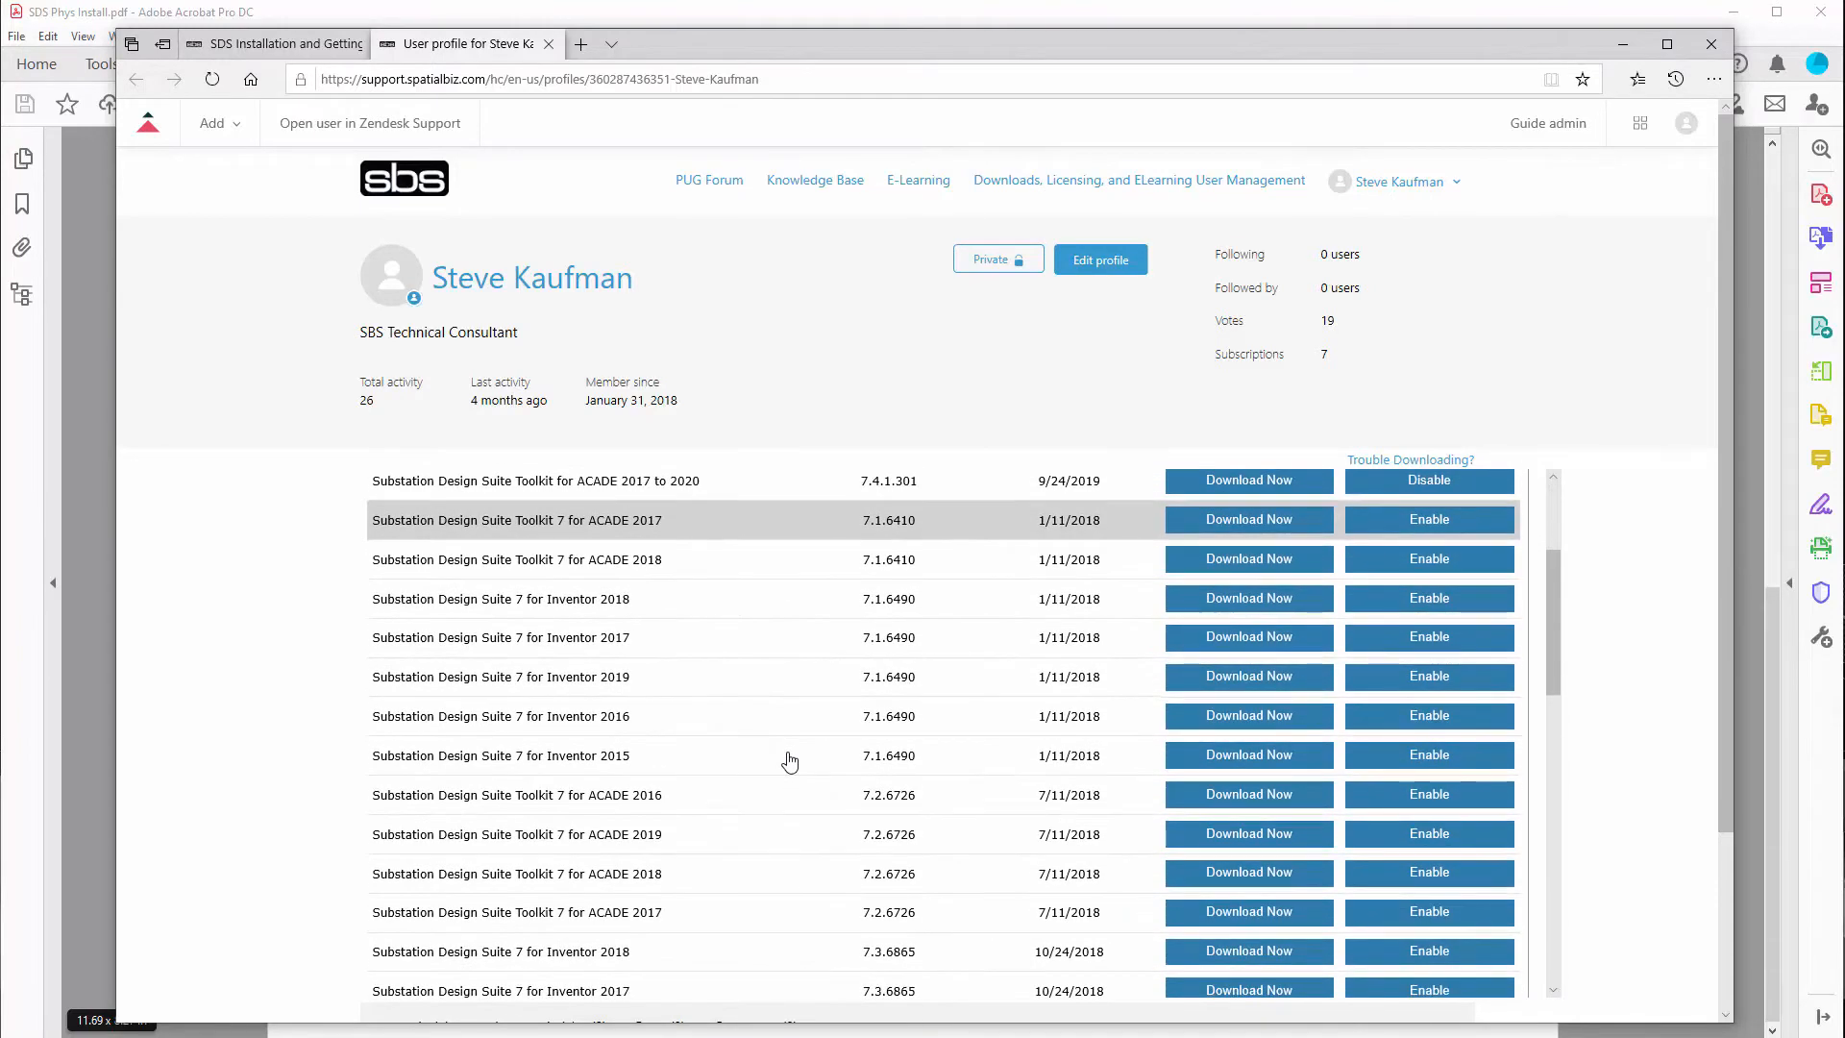
scroll(789, 761, "down", 6)
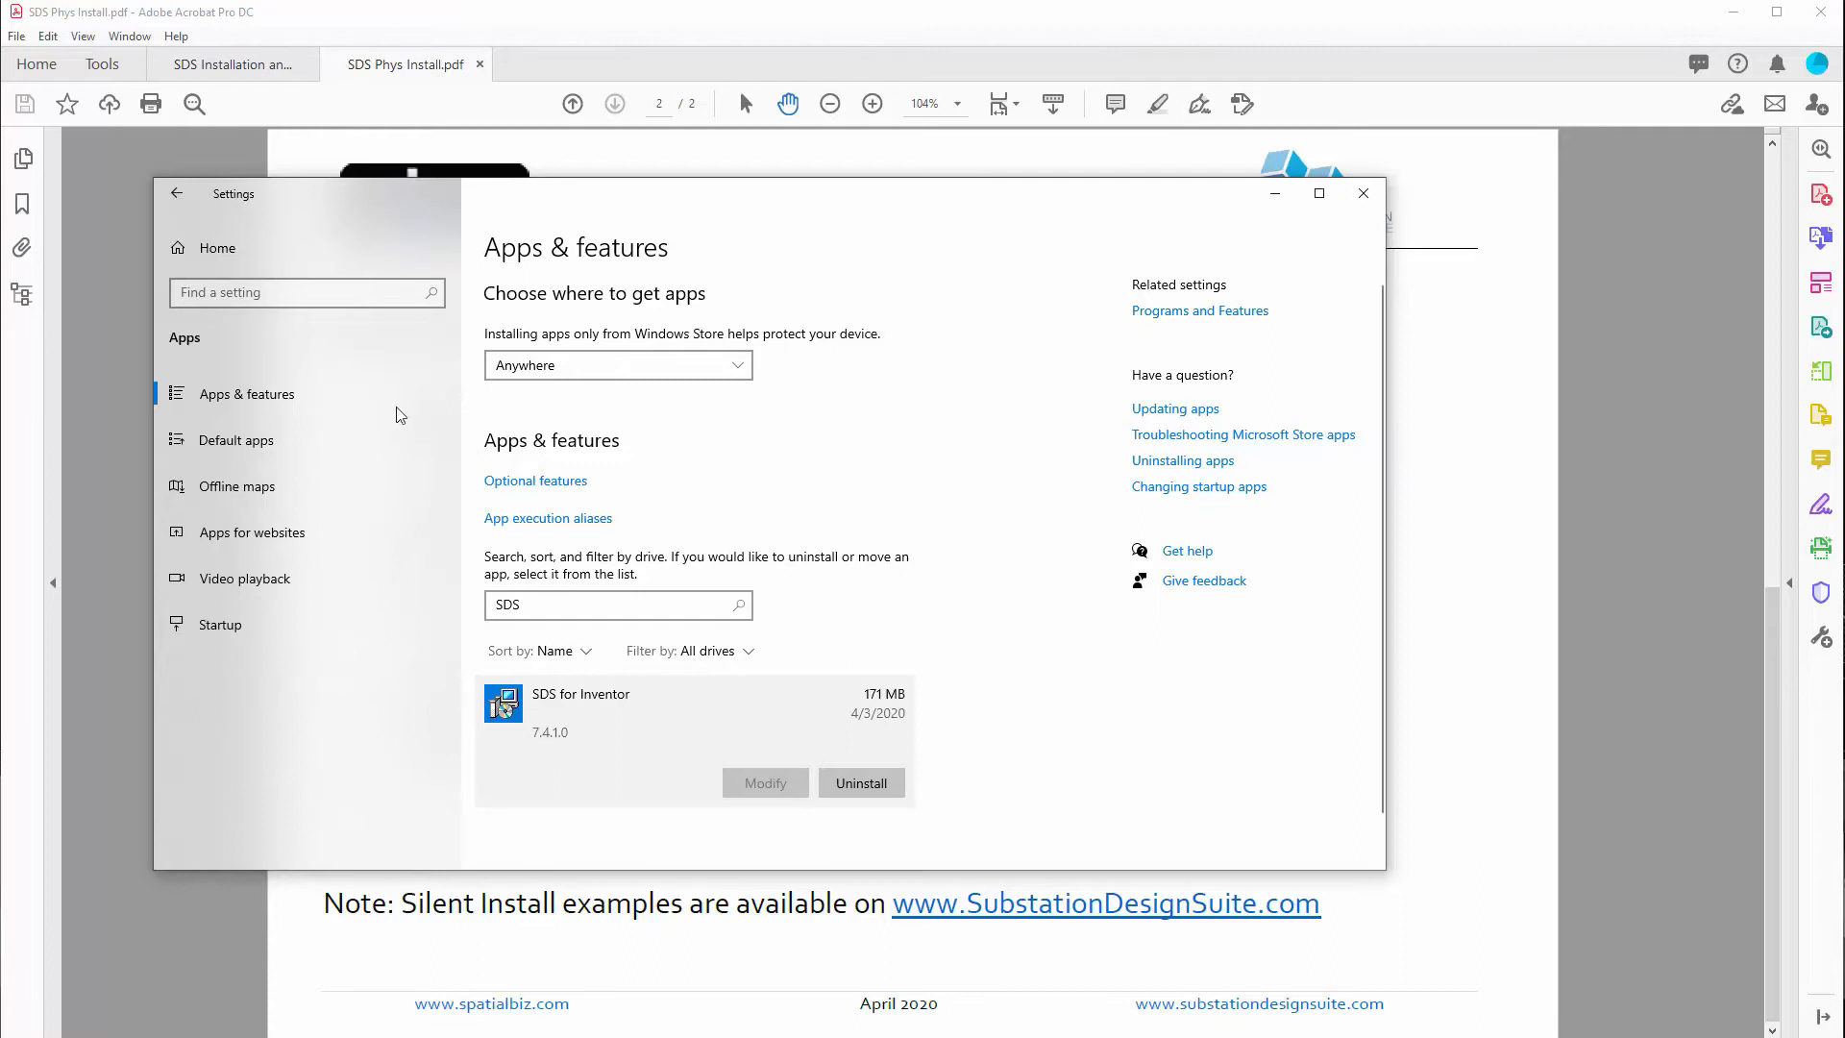
Step: Leave Apps & features for the Windows Settings home page and minimize the Settings window
left_click(185, 203)
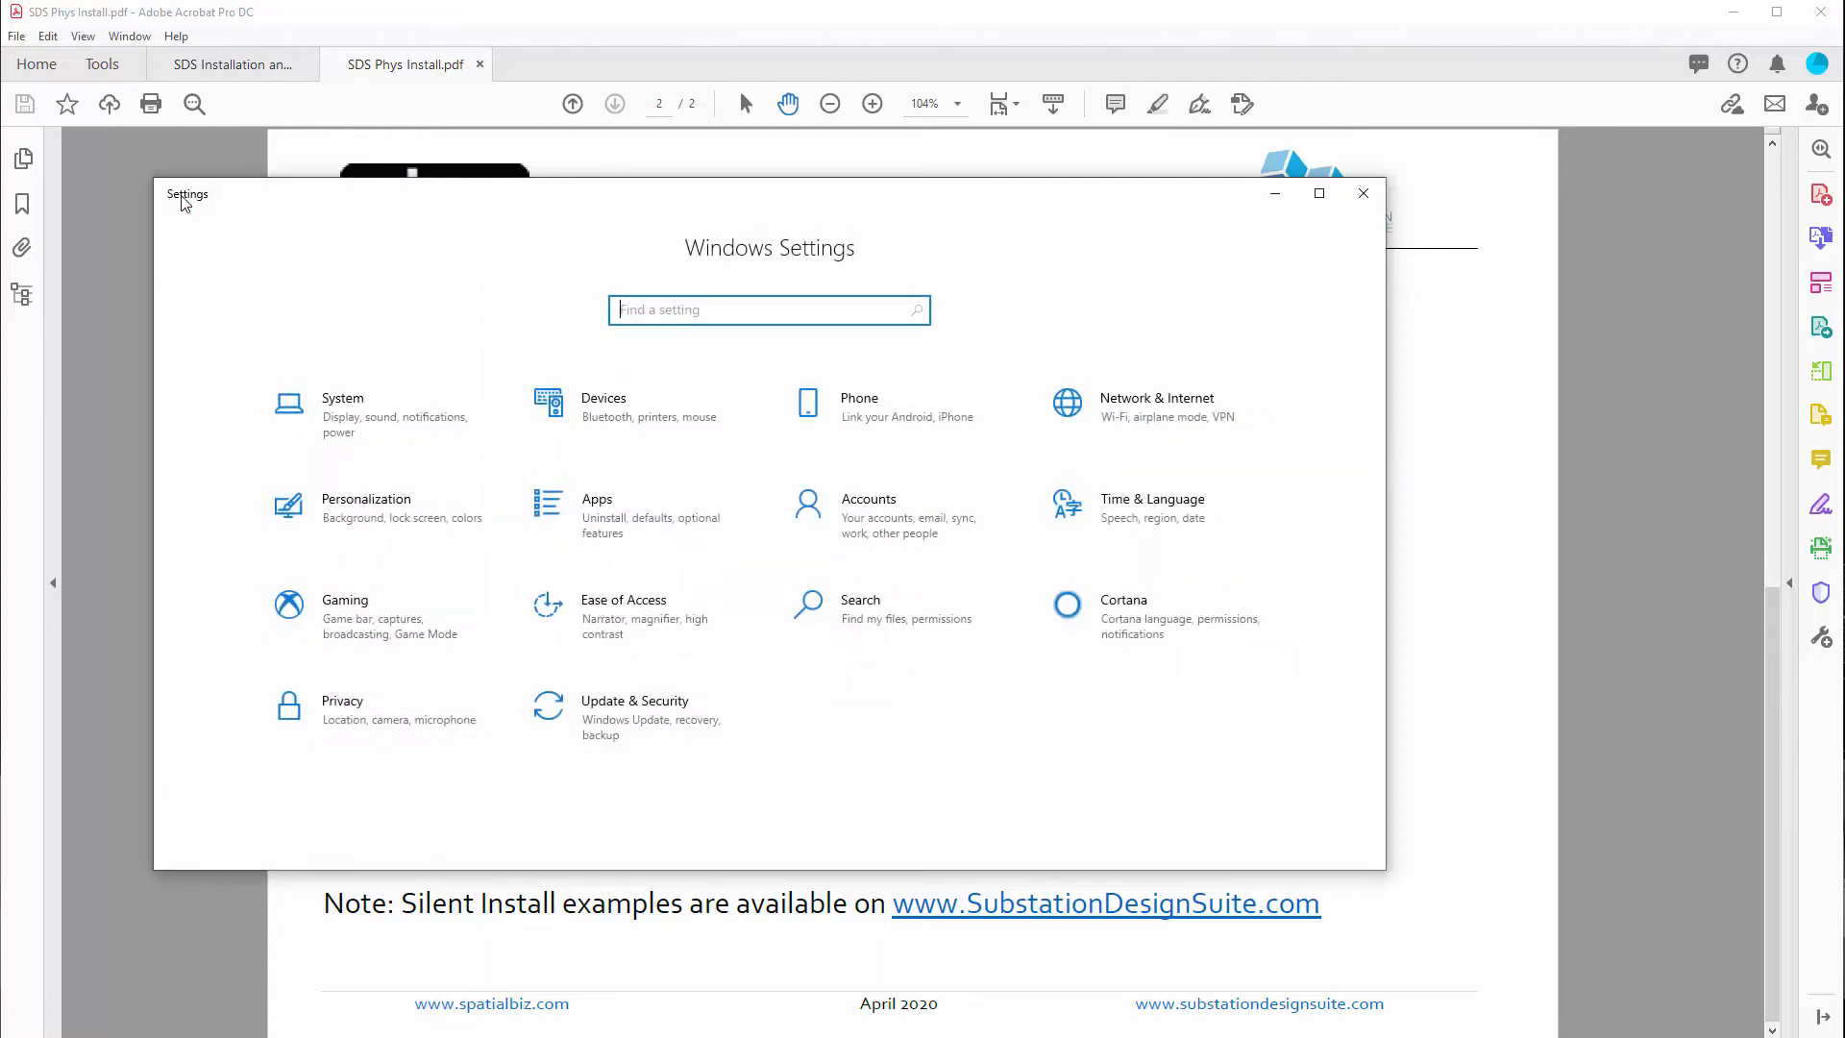
left_click(1266, 195)
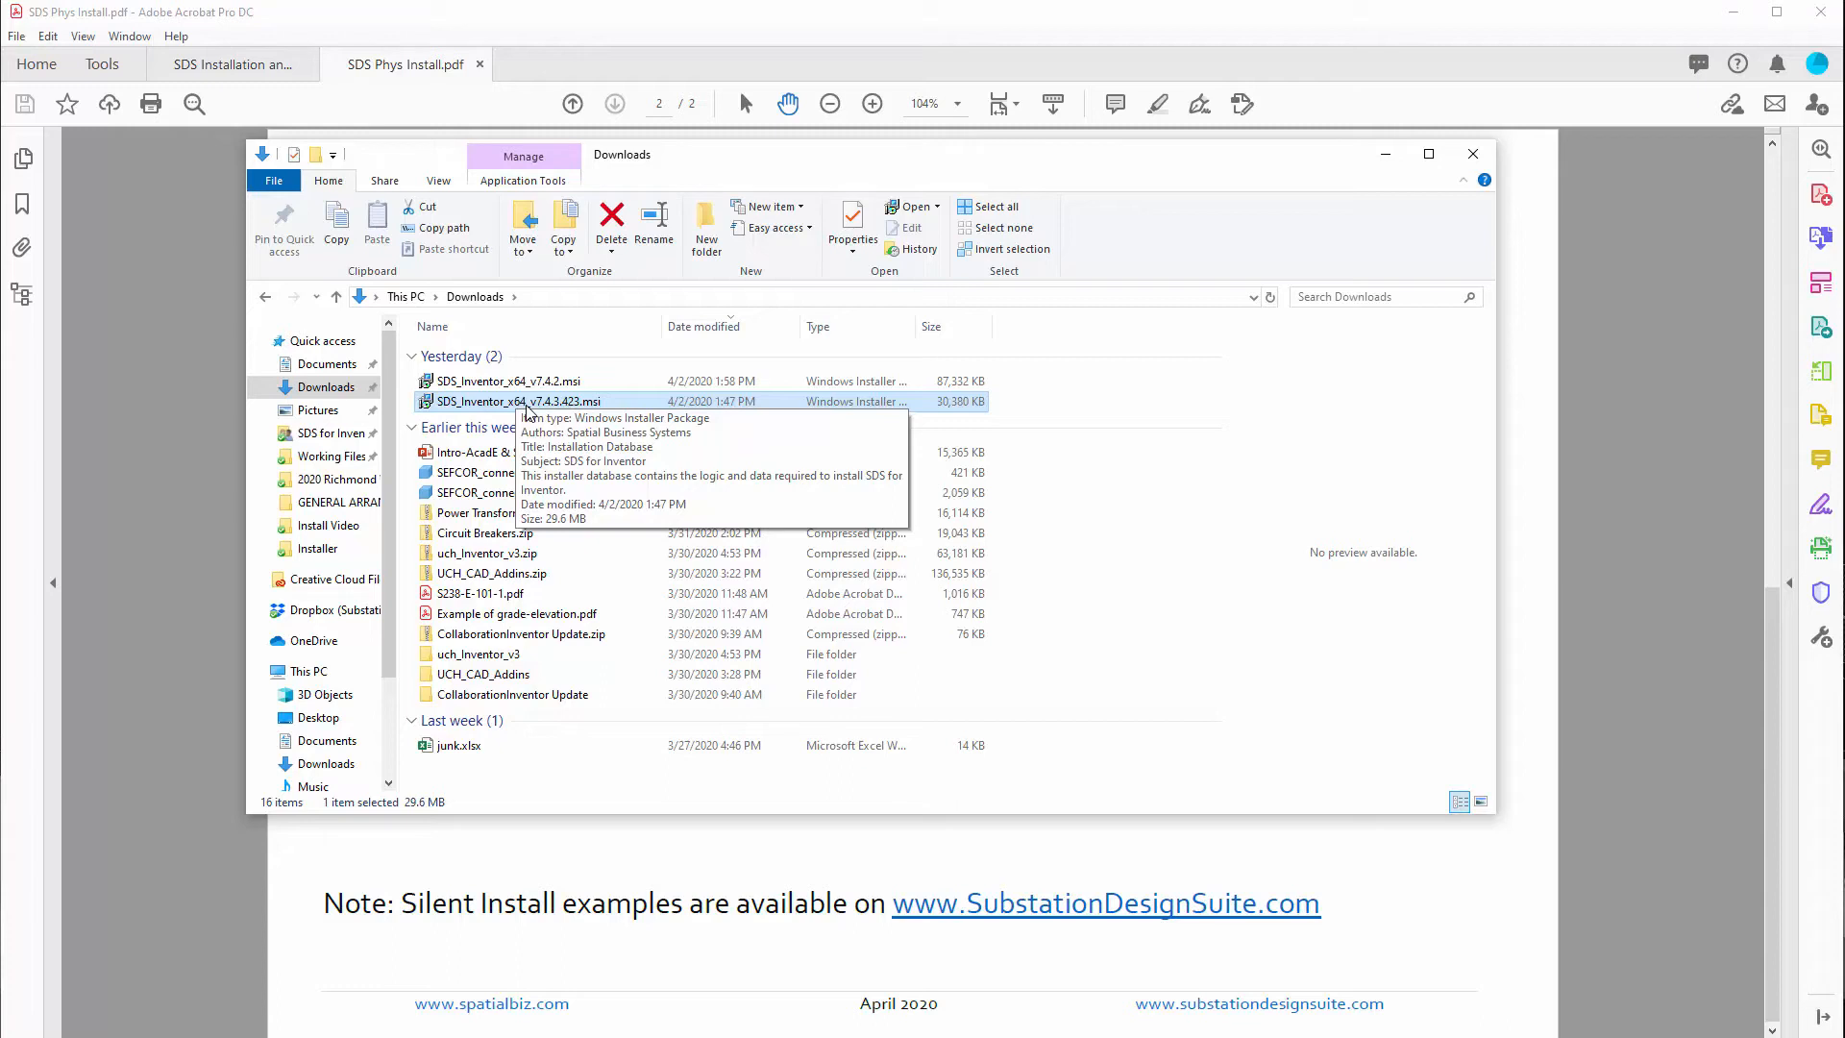
Step: Launch the SDS_Inventor_x64_v7.4.3.423.msi installer from Downloads and accept the End-User License Agreement
double_click(527, 408)
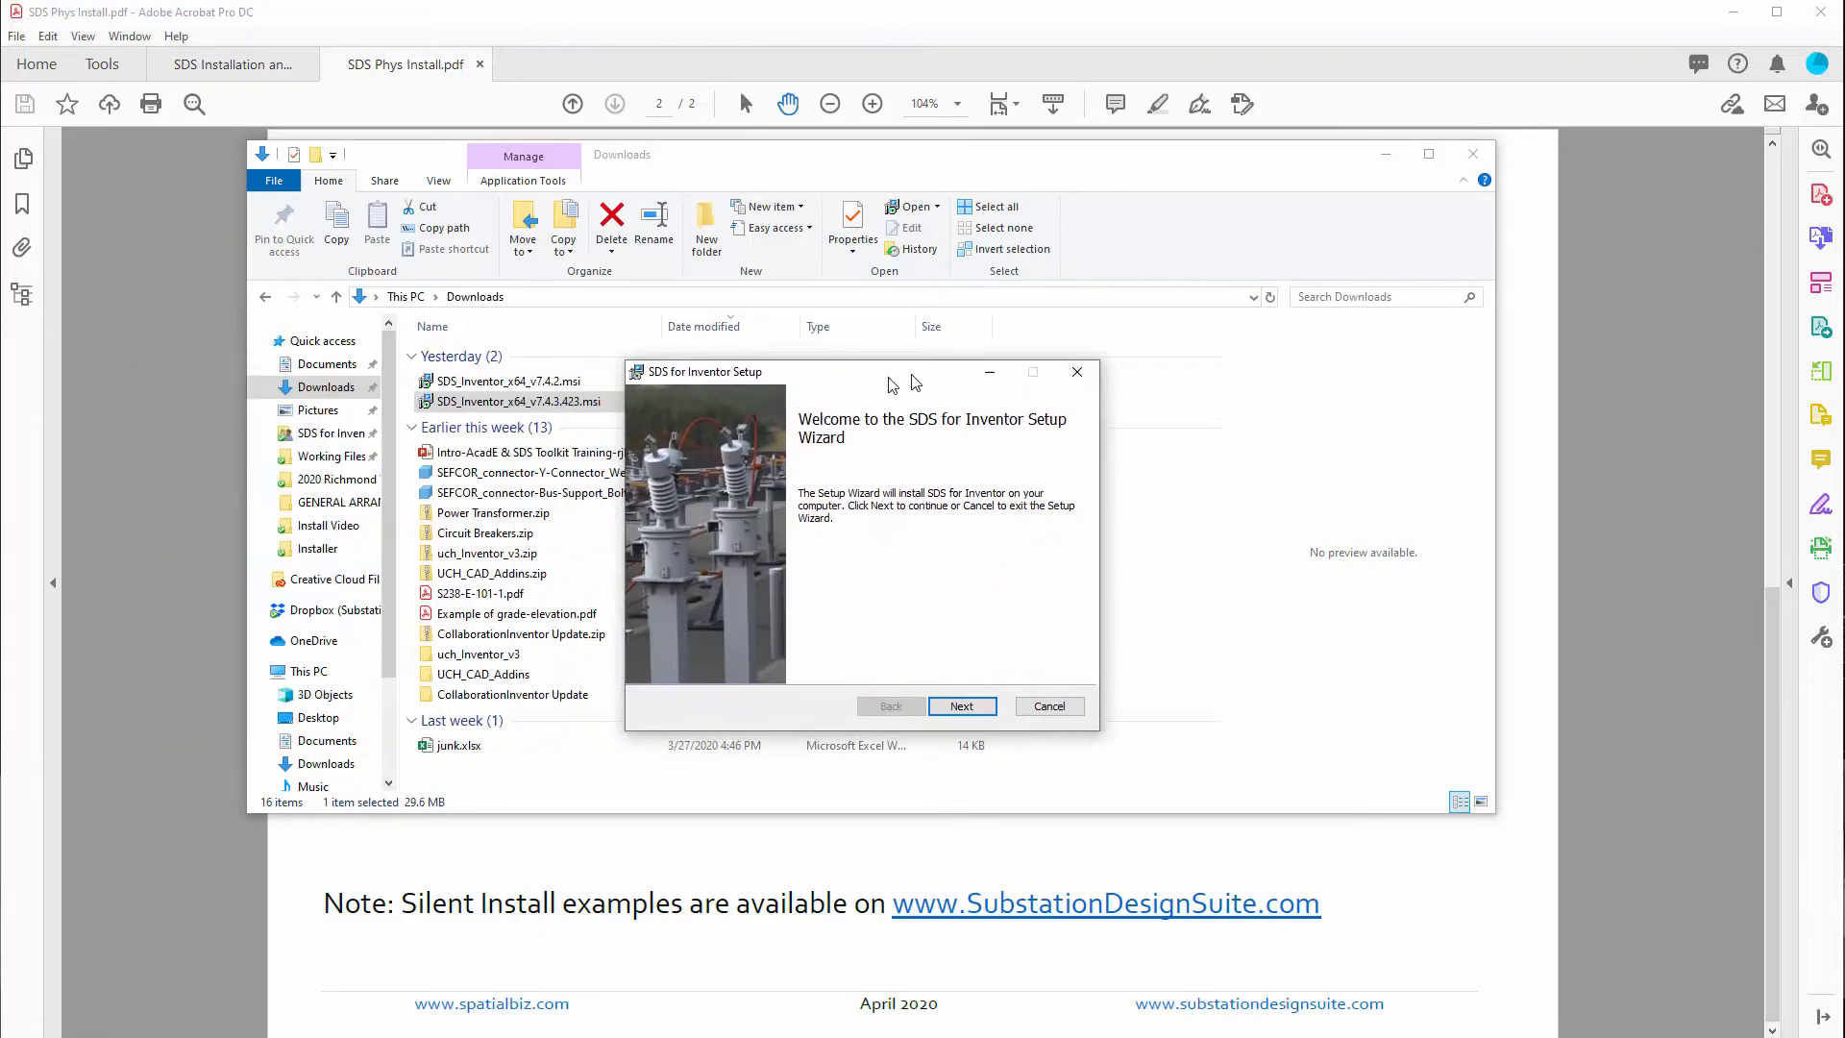
left_click(989, 699)
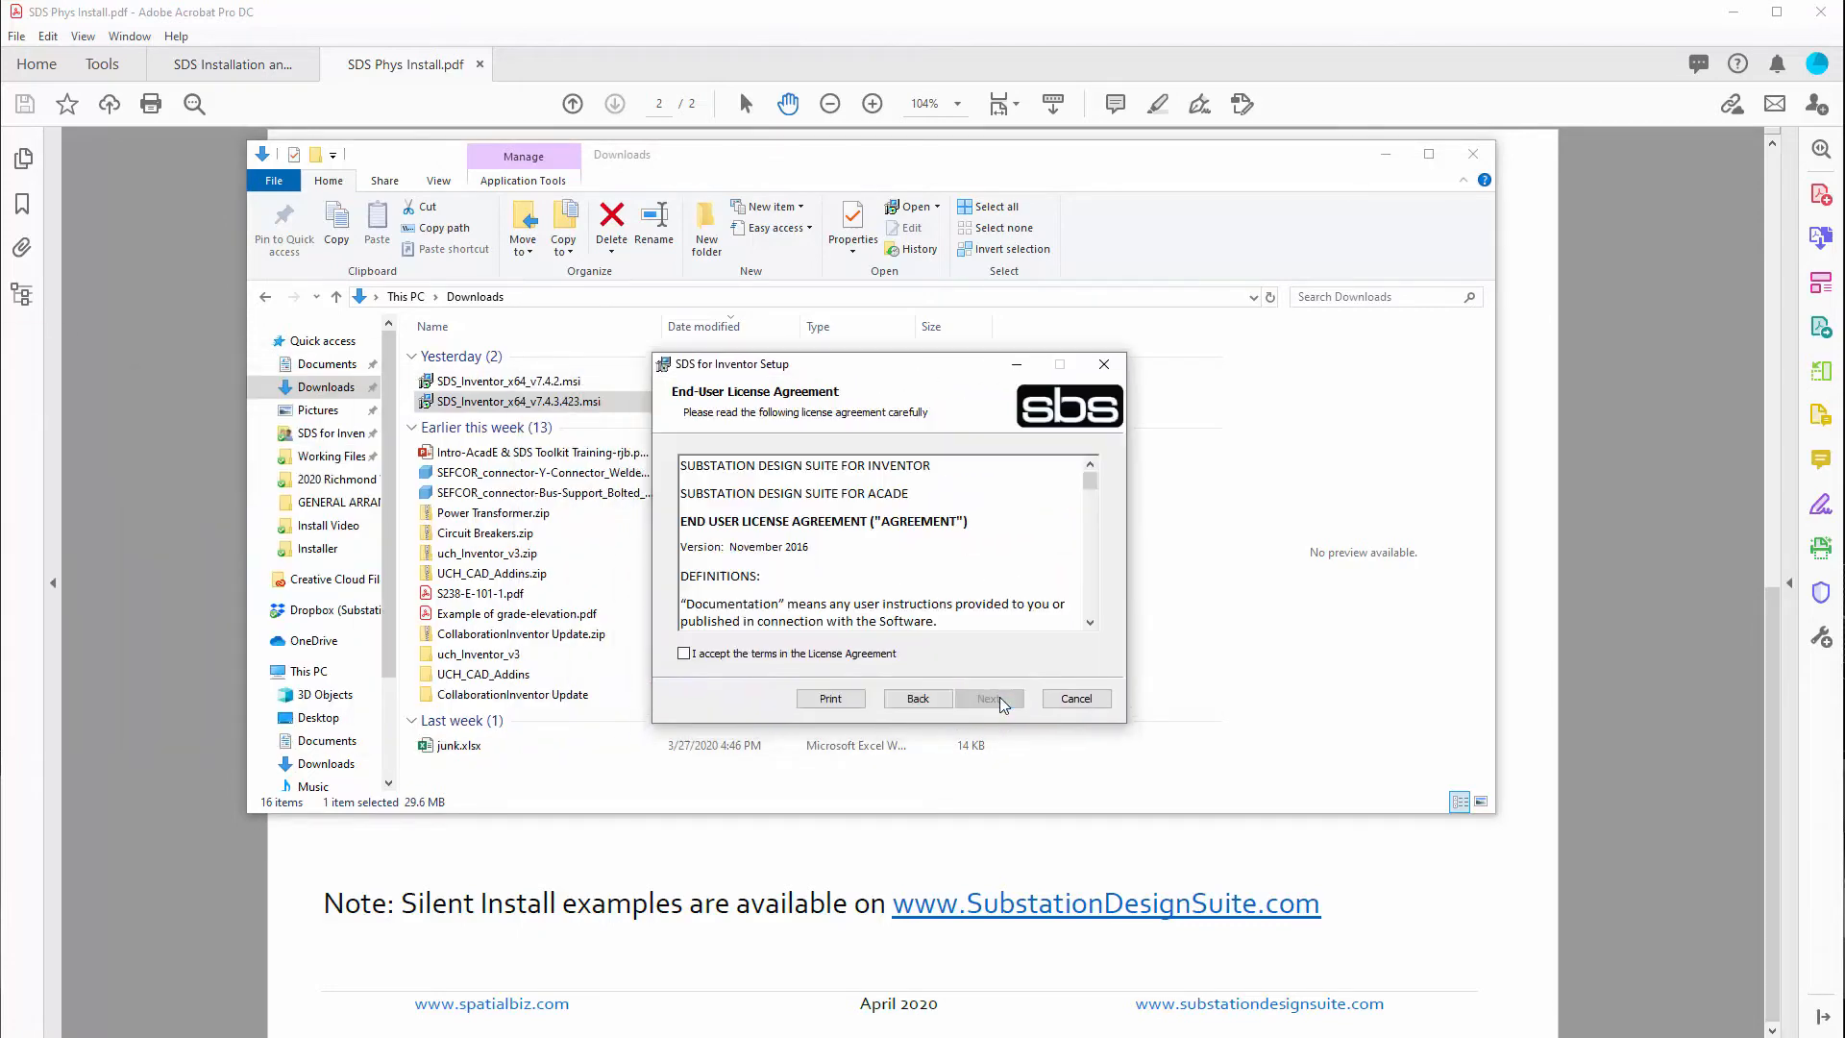
left_click(683, 653)
left_click(1004, 701)
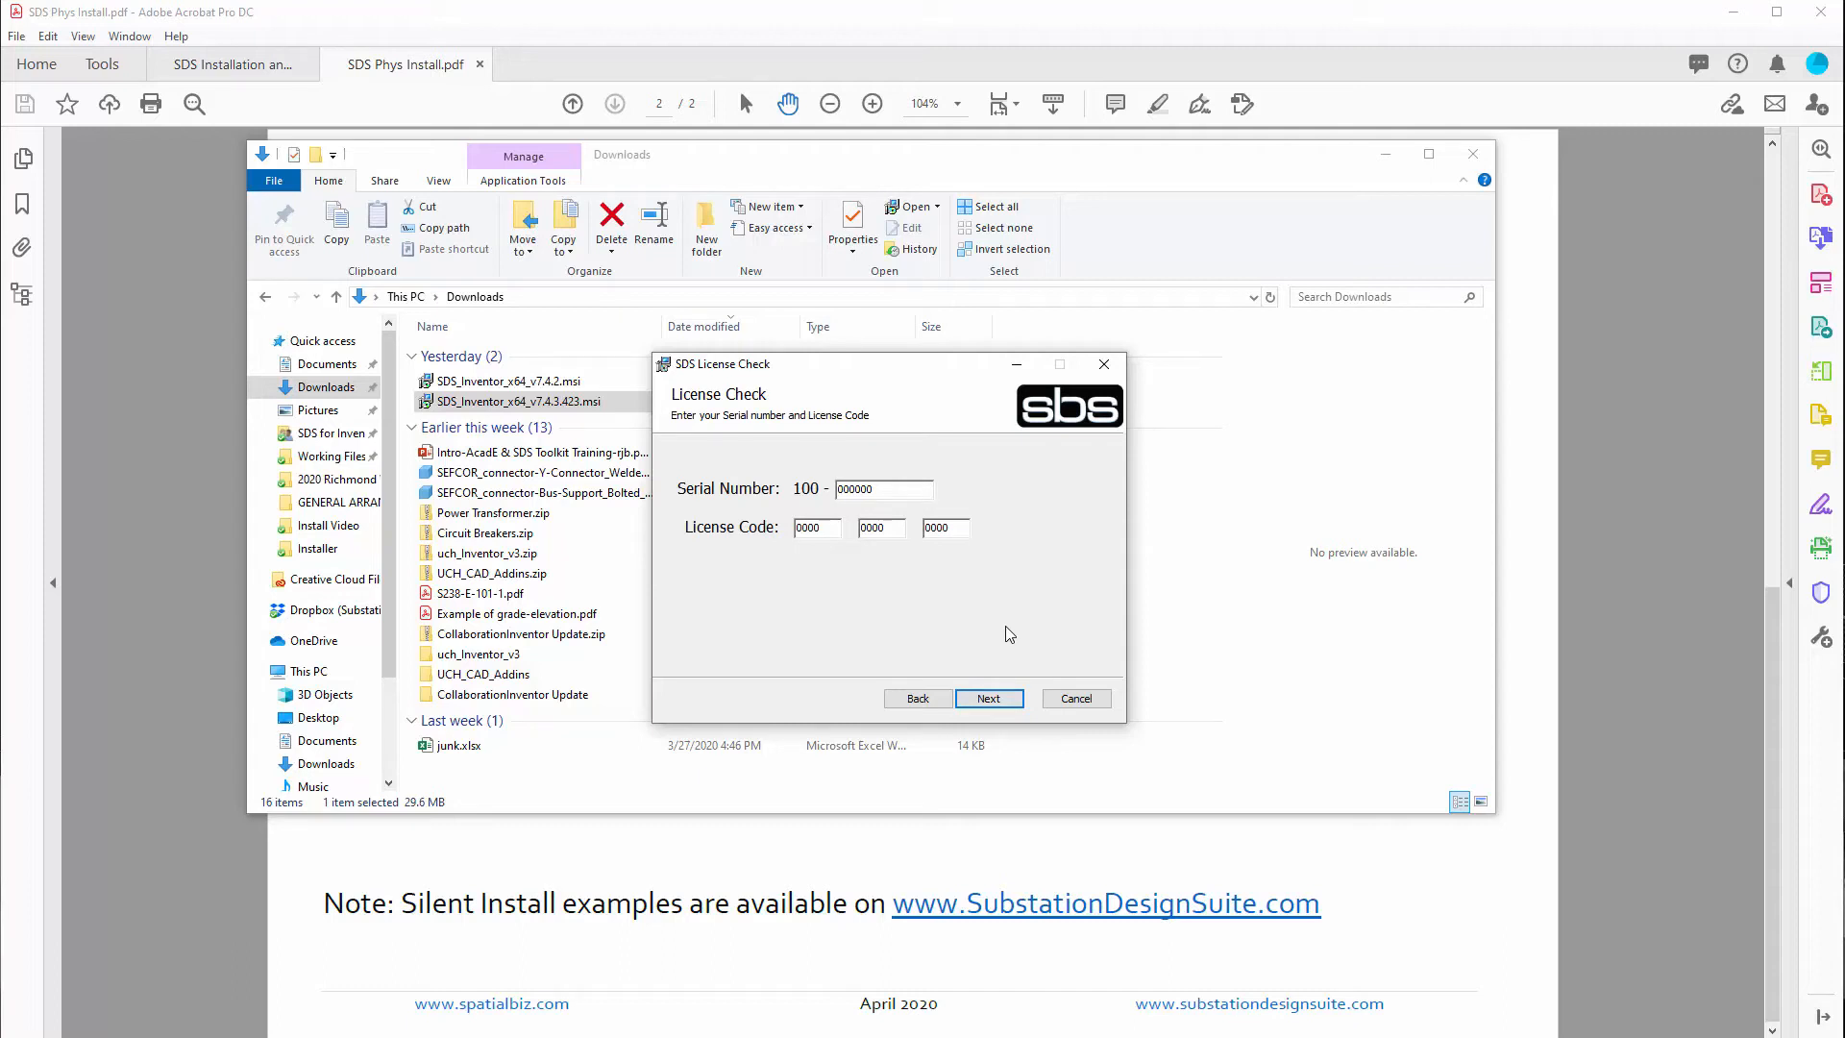
Step: Submit the serial number and license code to activate the network license, and install SDS for Inventor
double_click(865, 489)
key("Return")
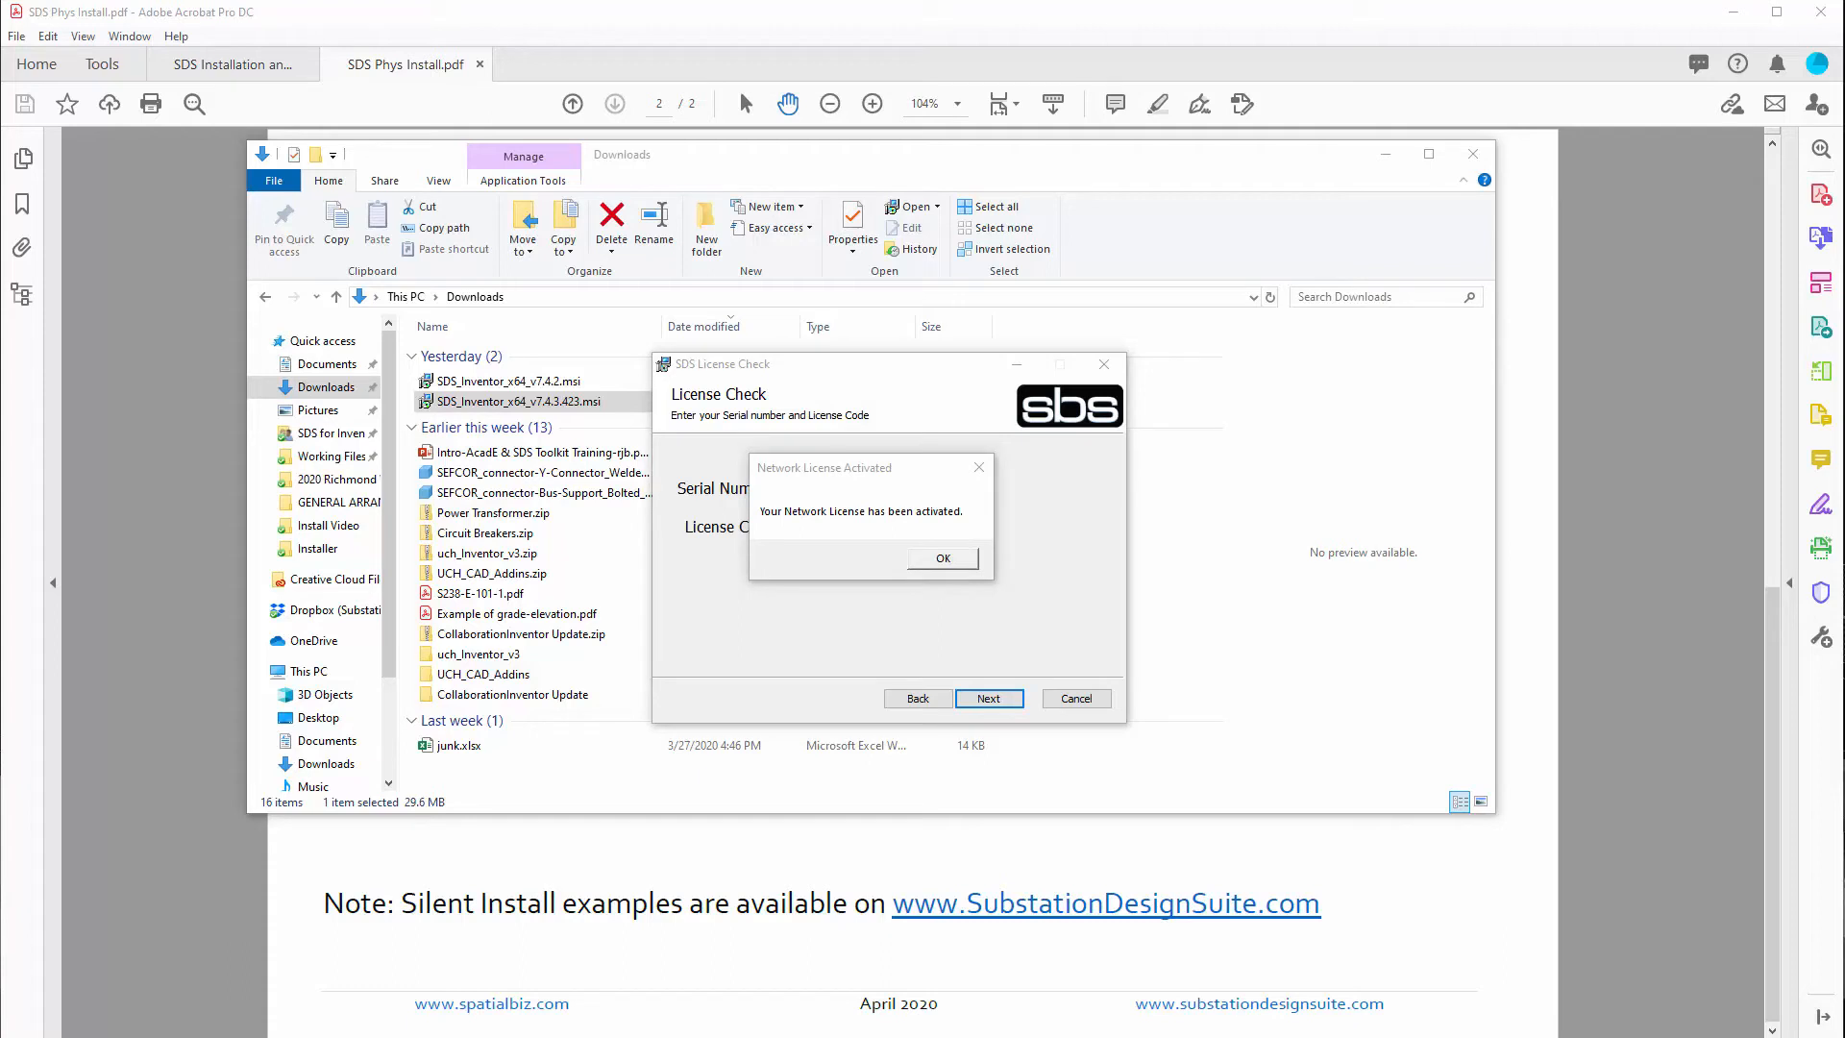
left_click(939, 564)
left_click(989, 699)
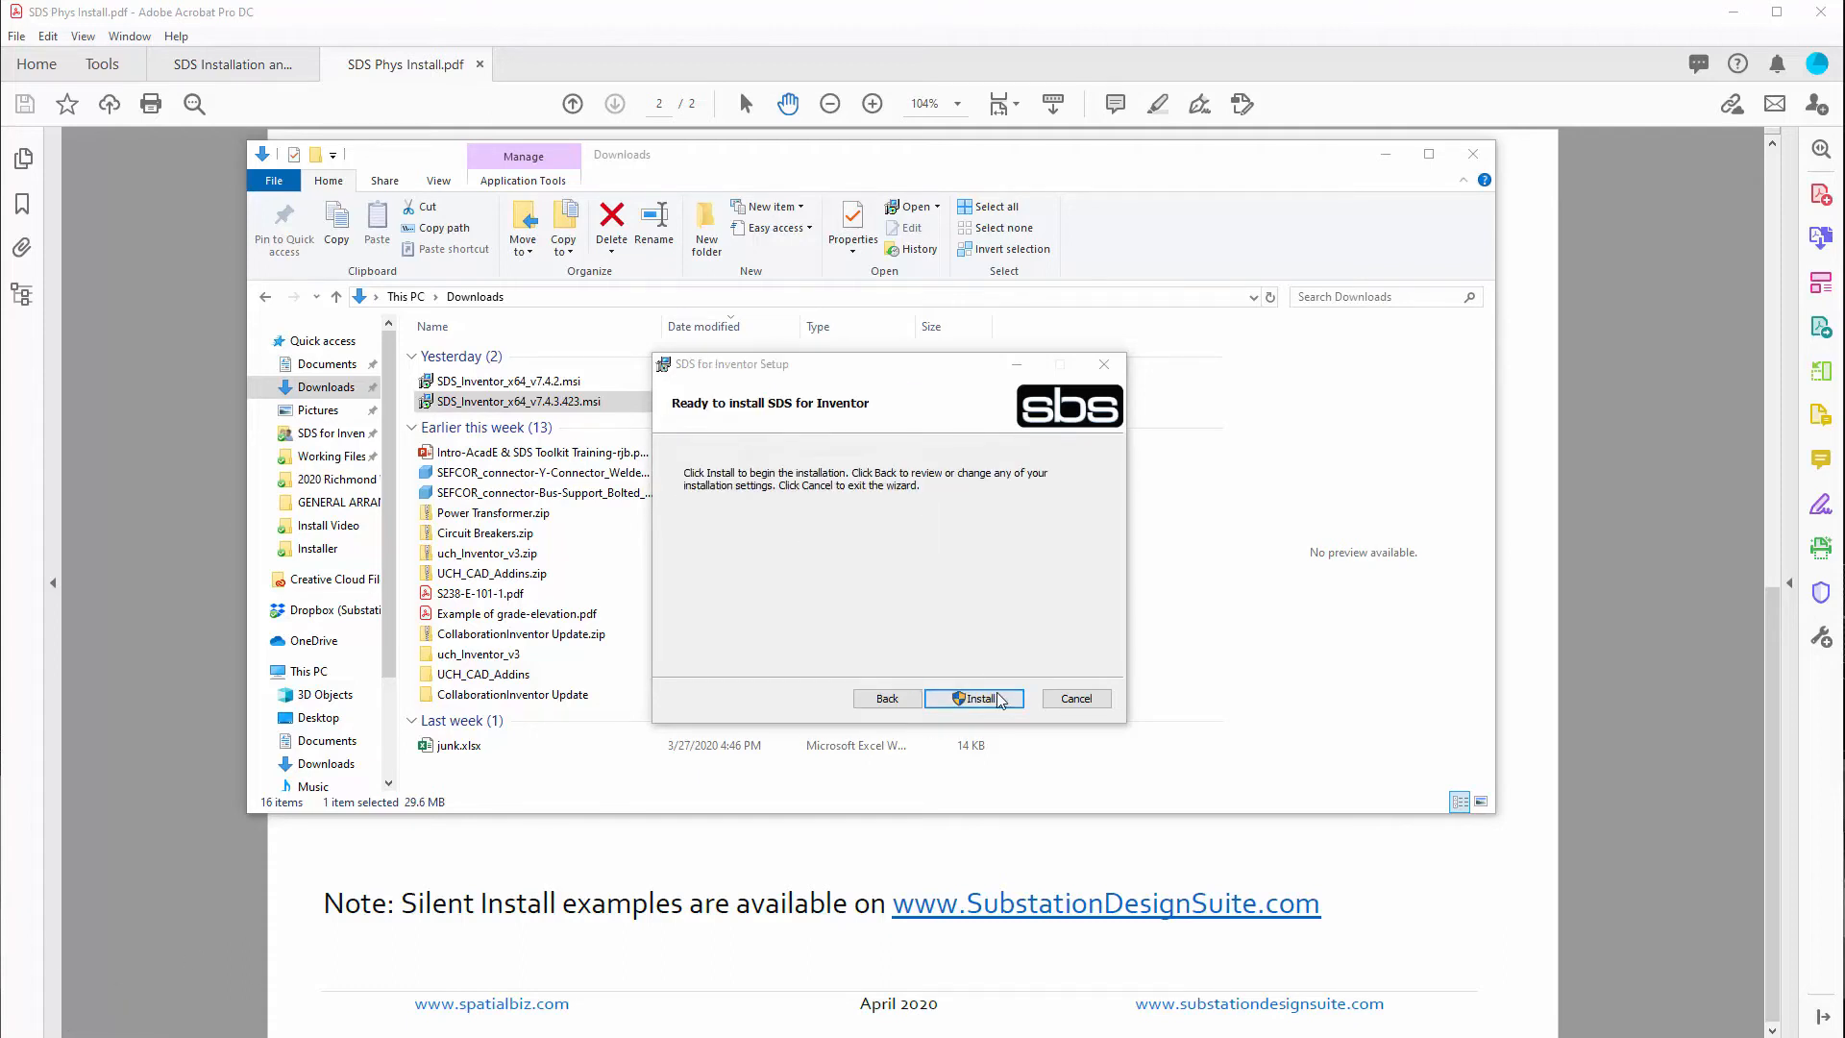
left_click(997, 699)
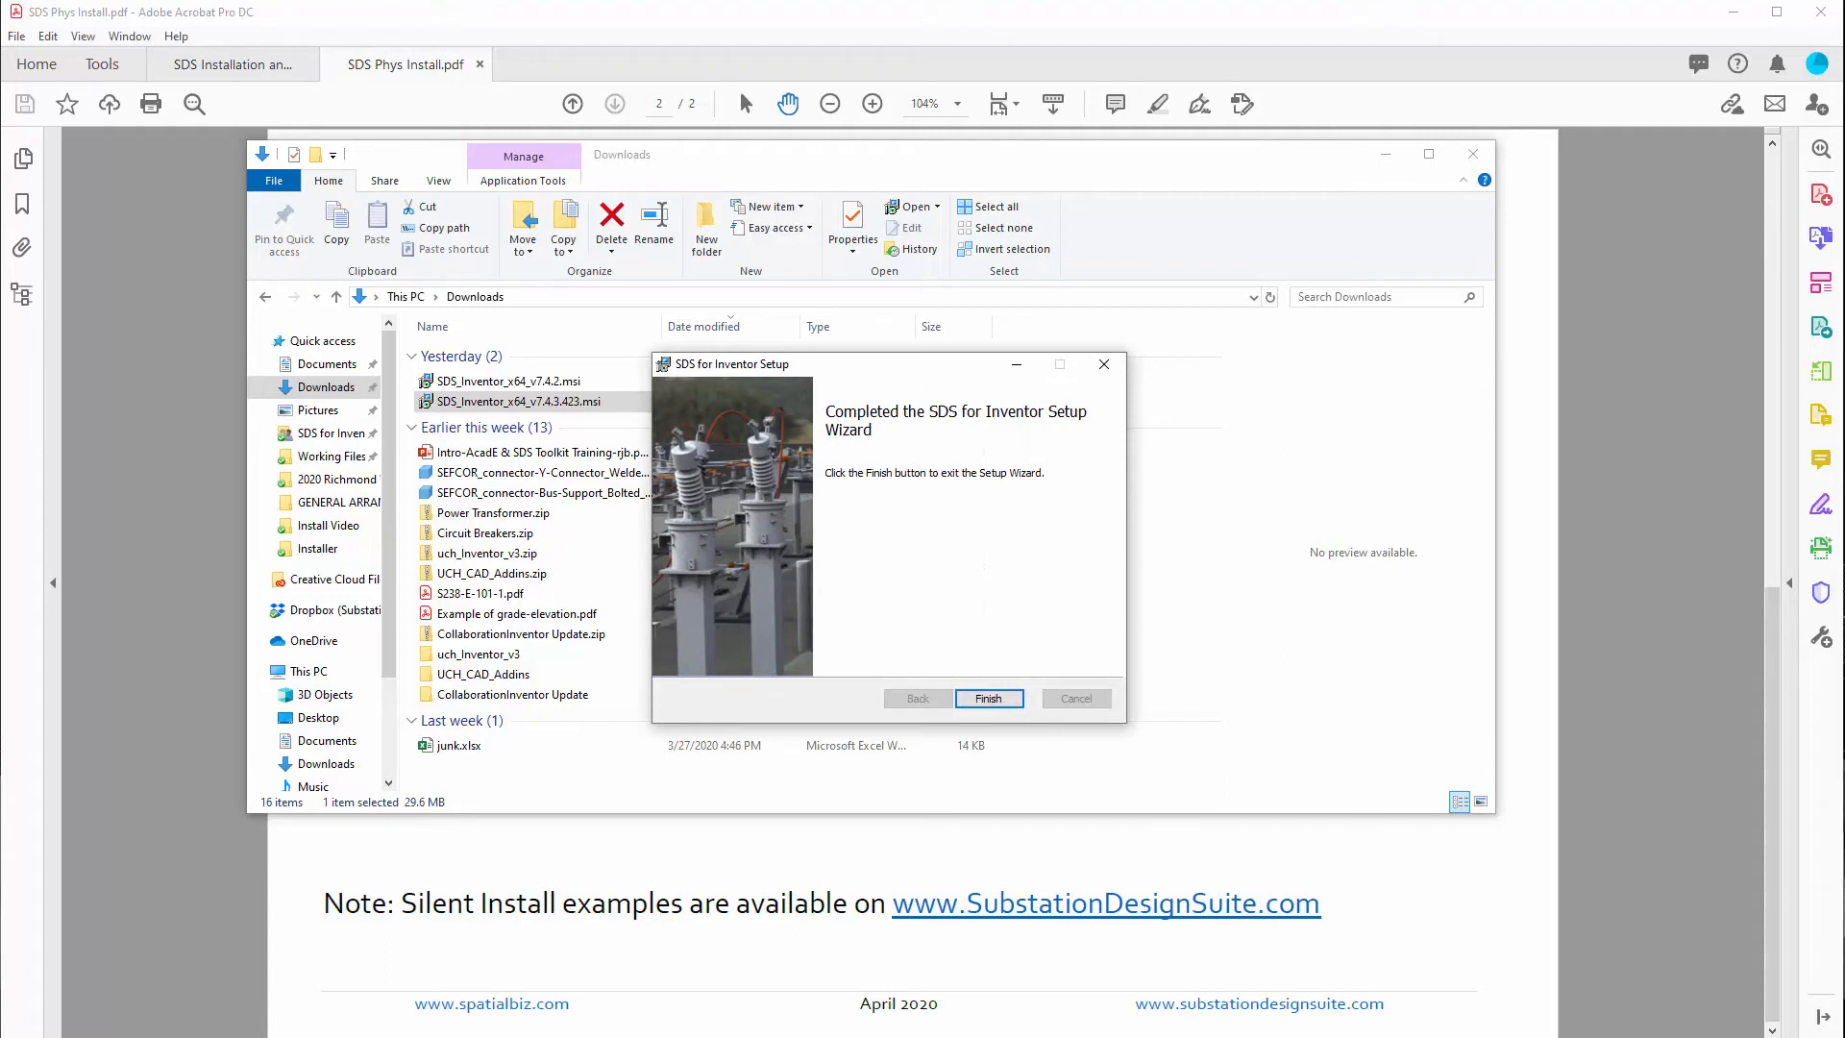
Step: Exit the completed SDS for Inventor setup wizard, search the installed apps for SDS in Apps & features, and close Settings
left_click(985, 701)
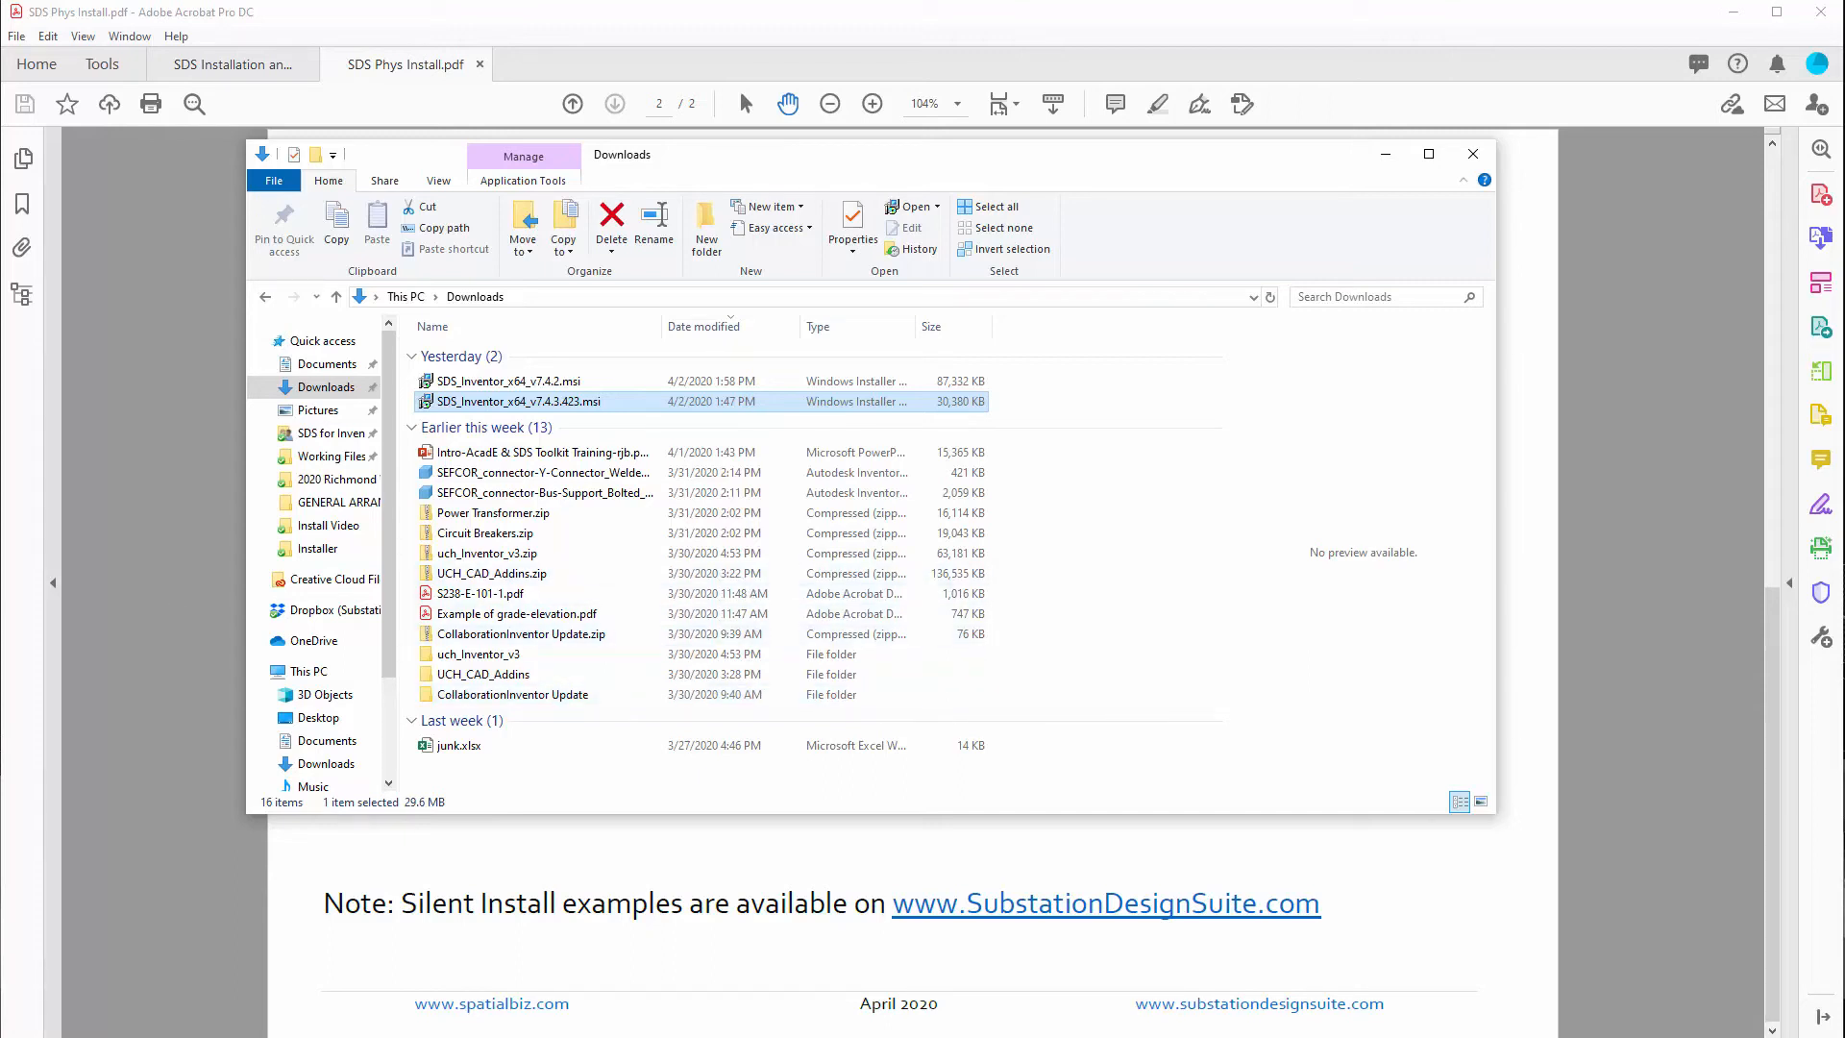
key("alt+Tab")
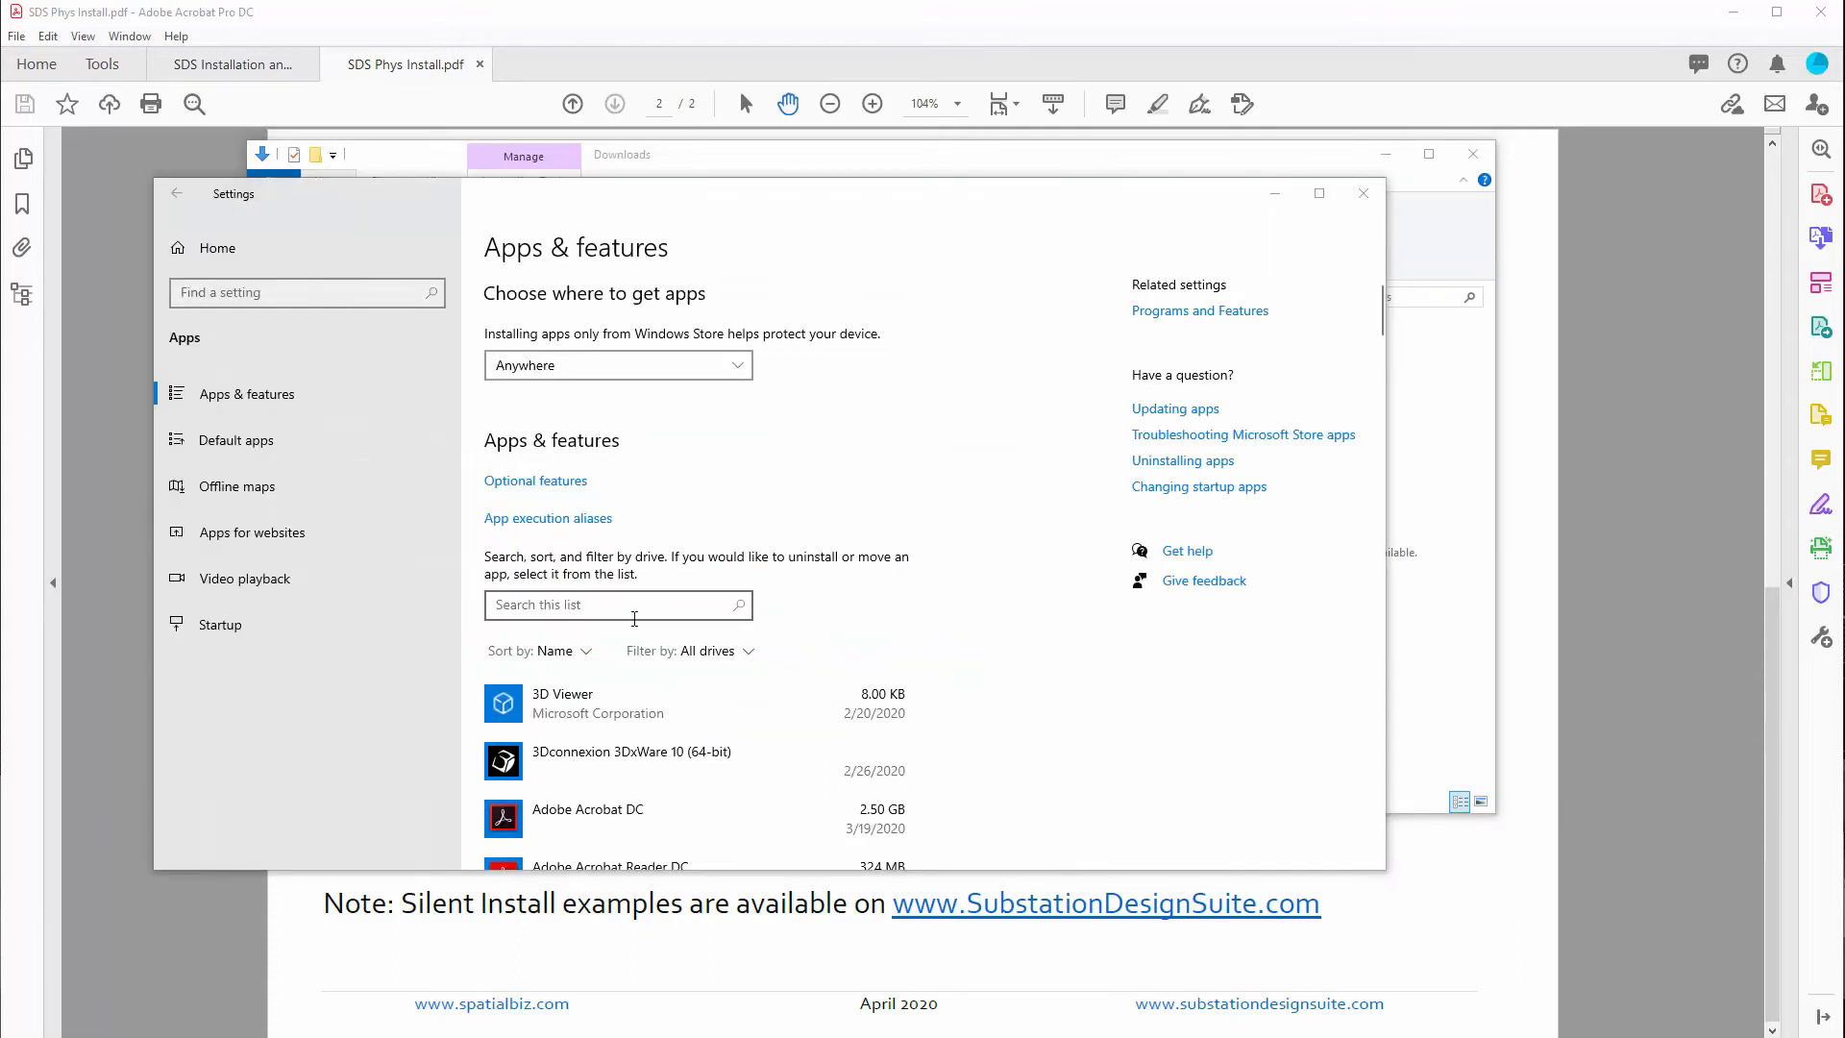
left_click(633, 607)
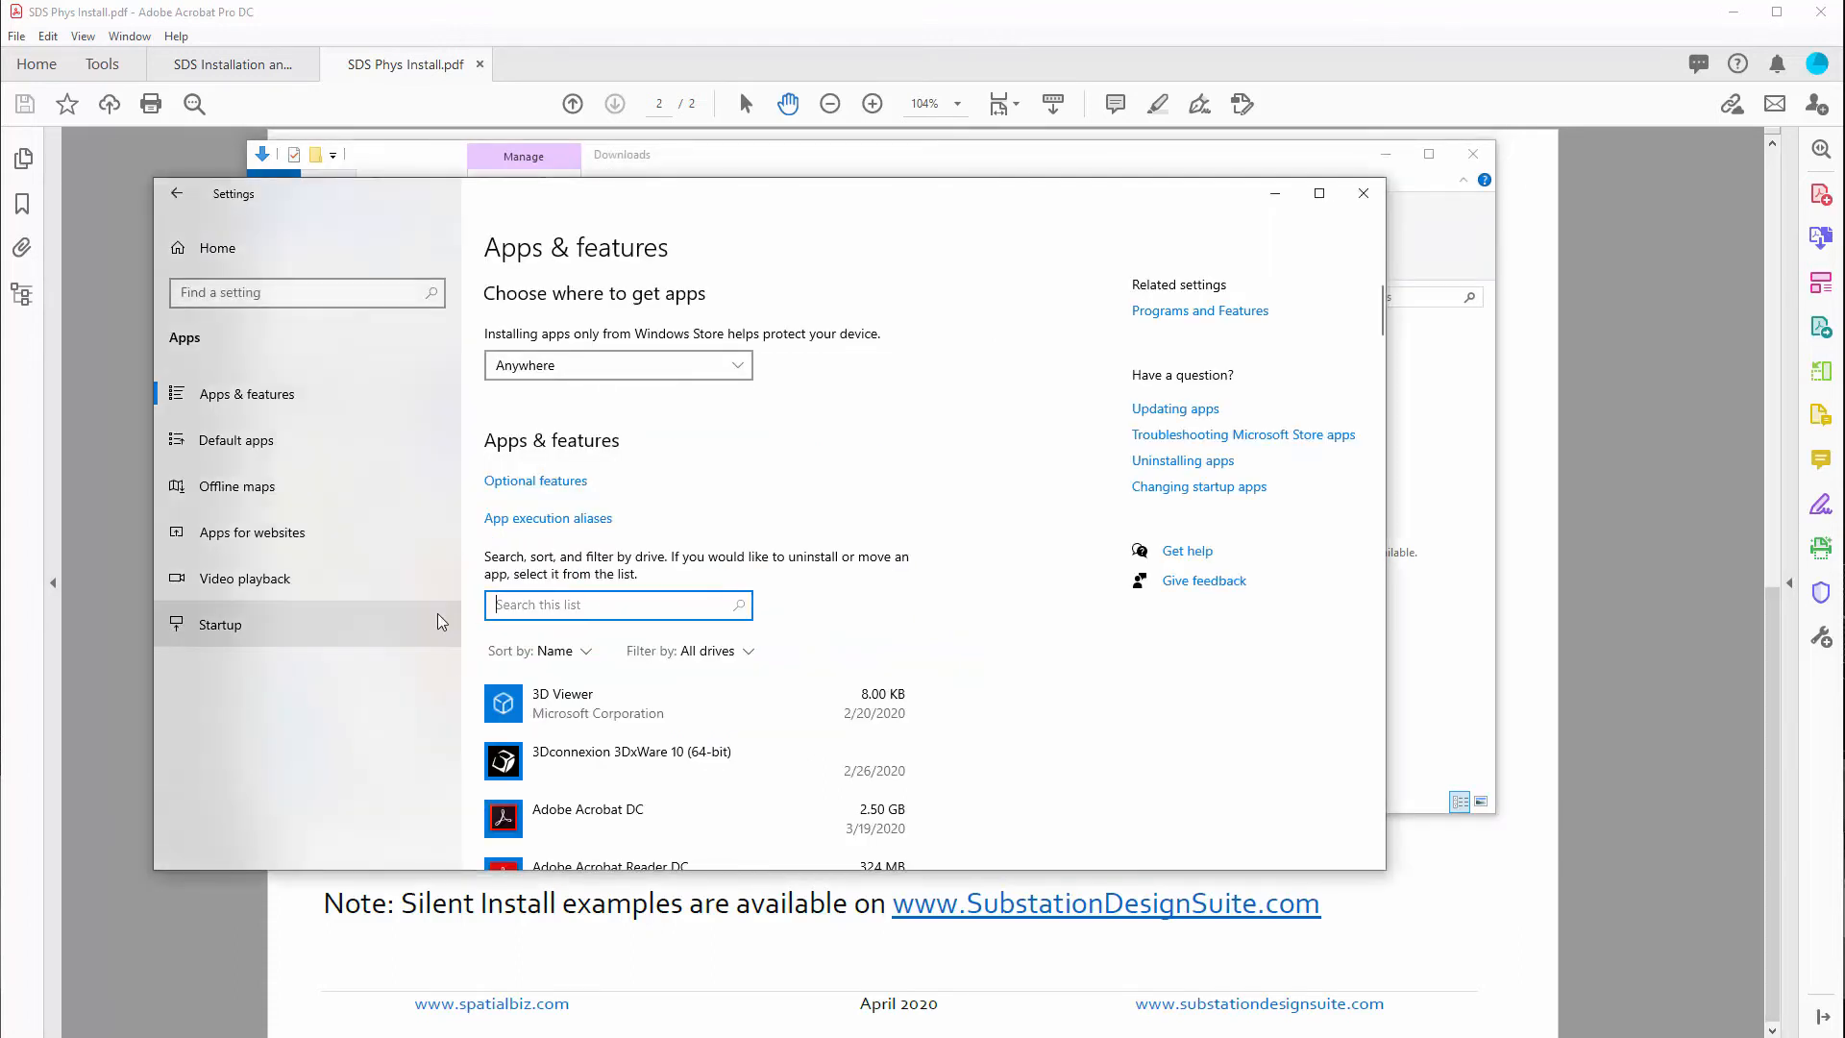
type("SDS")
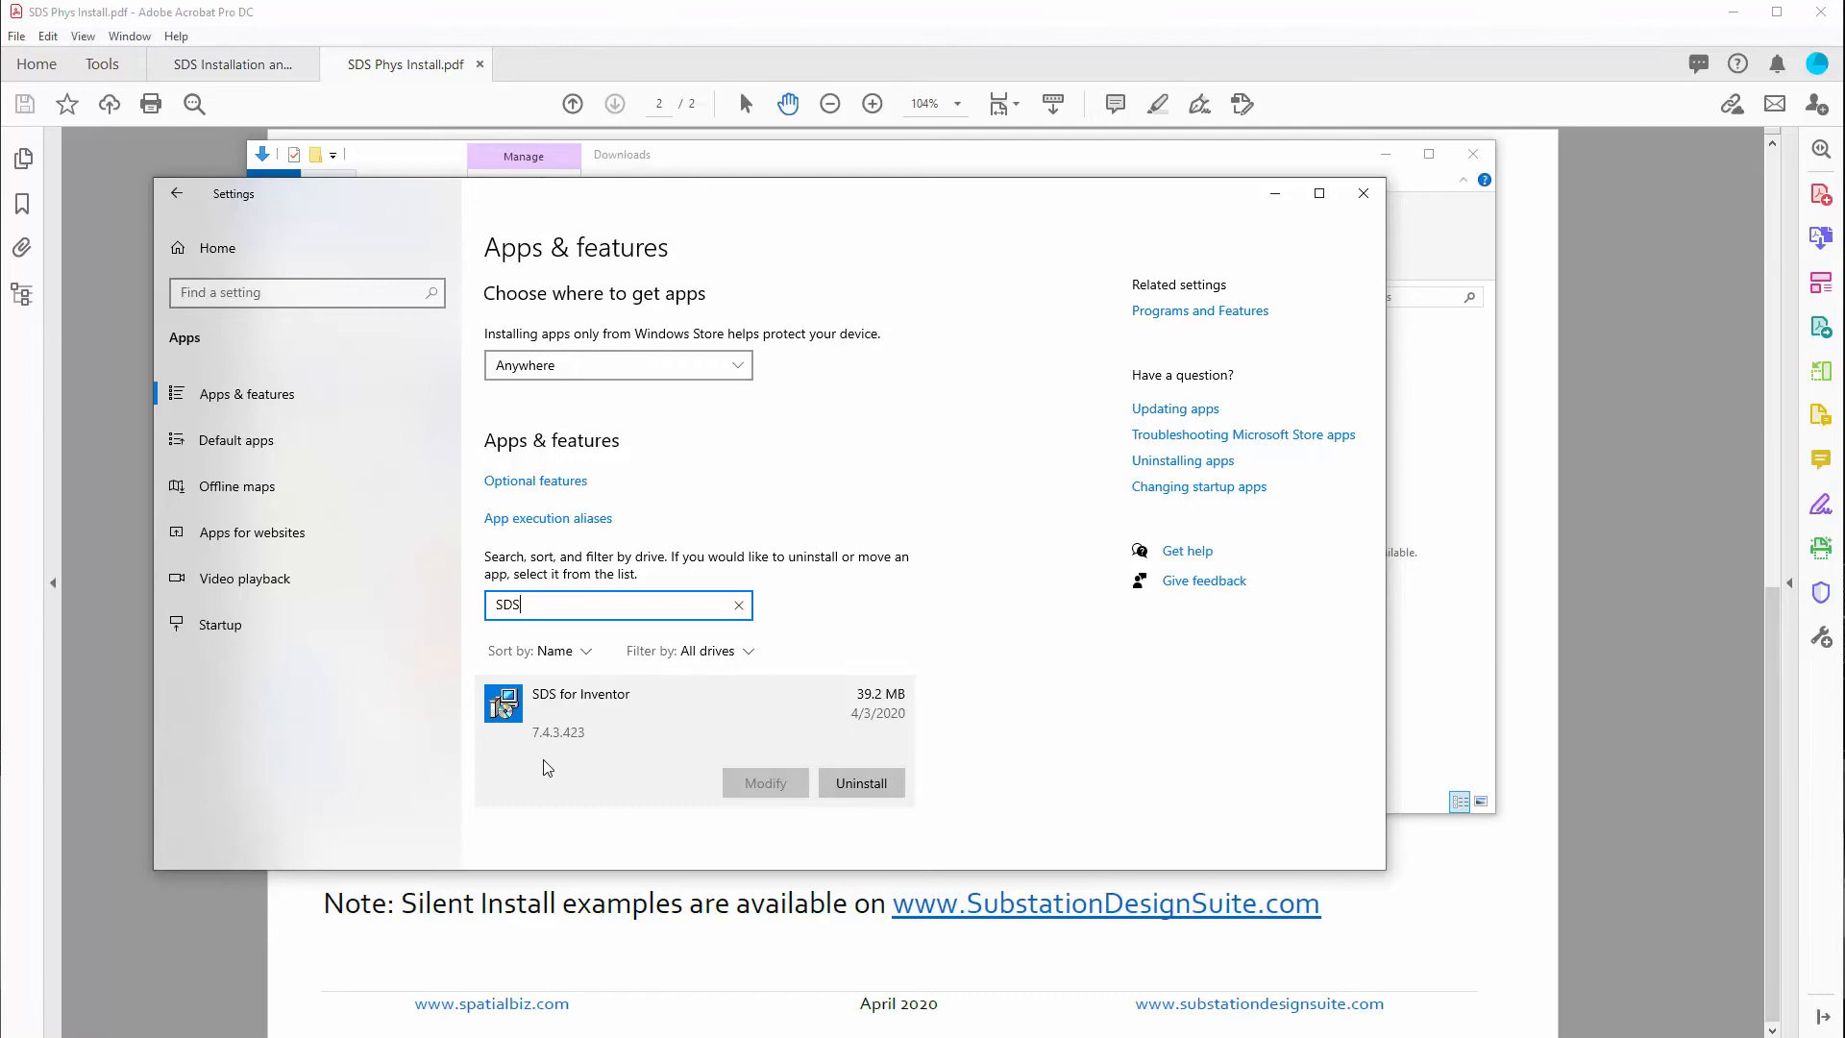
left_click(1372, 200)
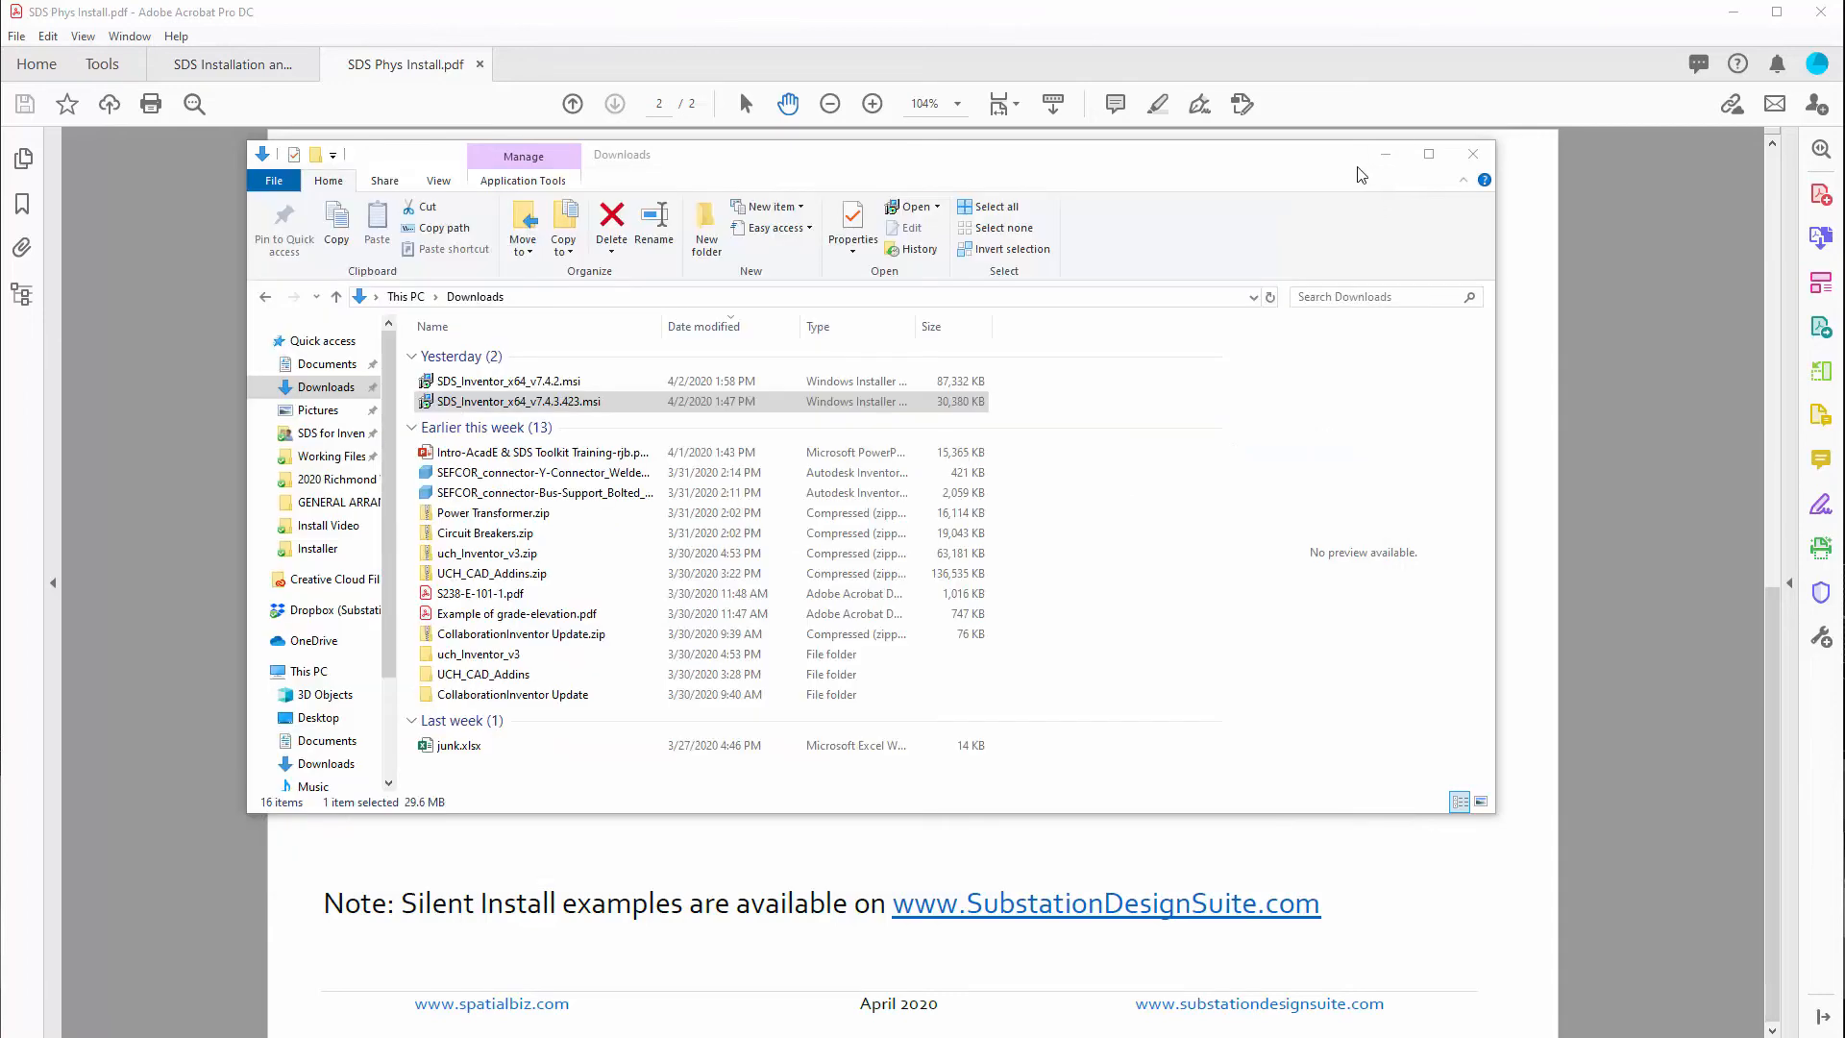
Step: Switch to Autodesk Inventor and create a new assembly from the SDSTemplate2020.iam template
left_click_drag(1357, 166, 0, 202)
left_click(1819, 23)
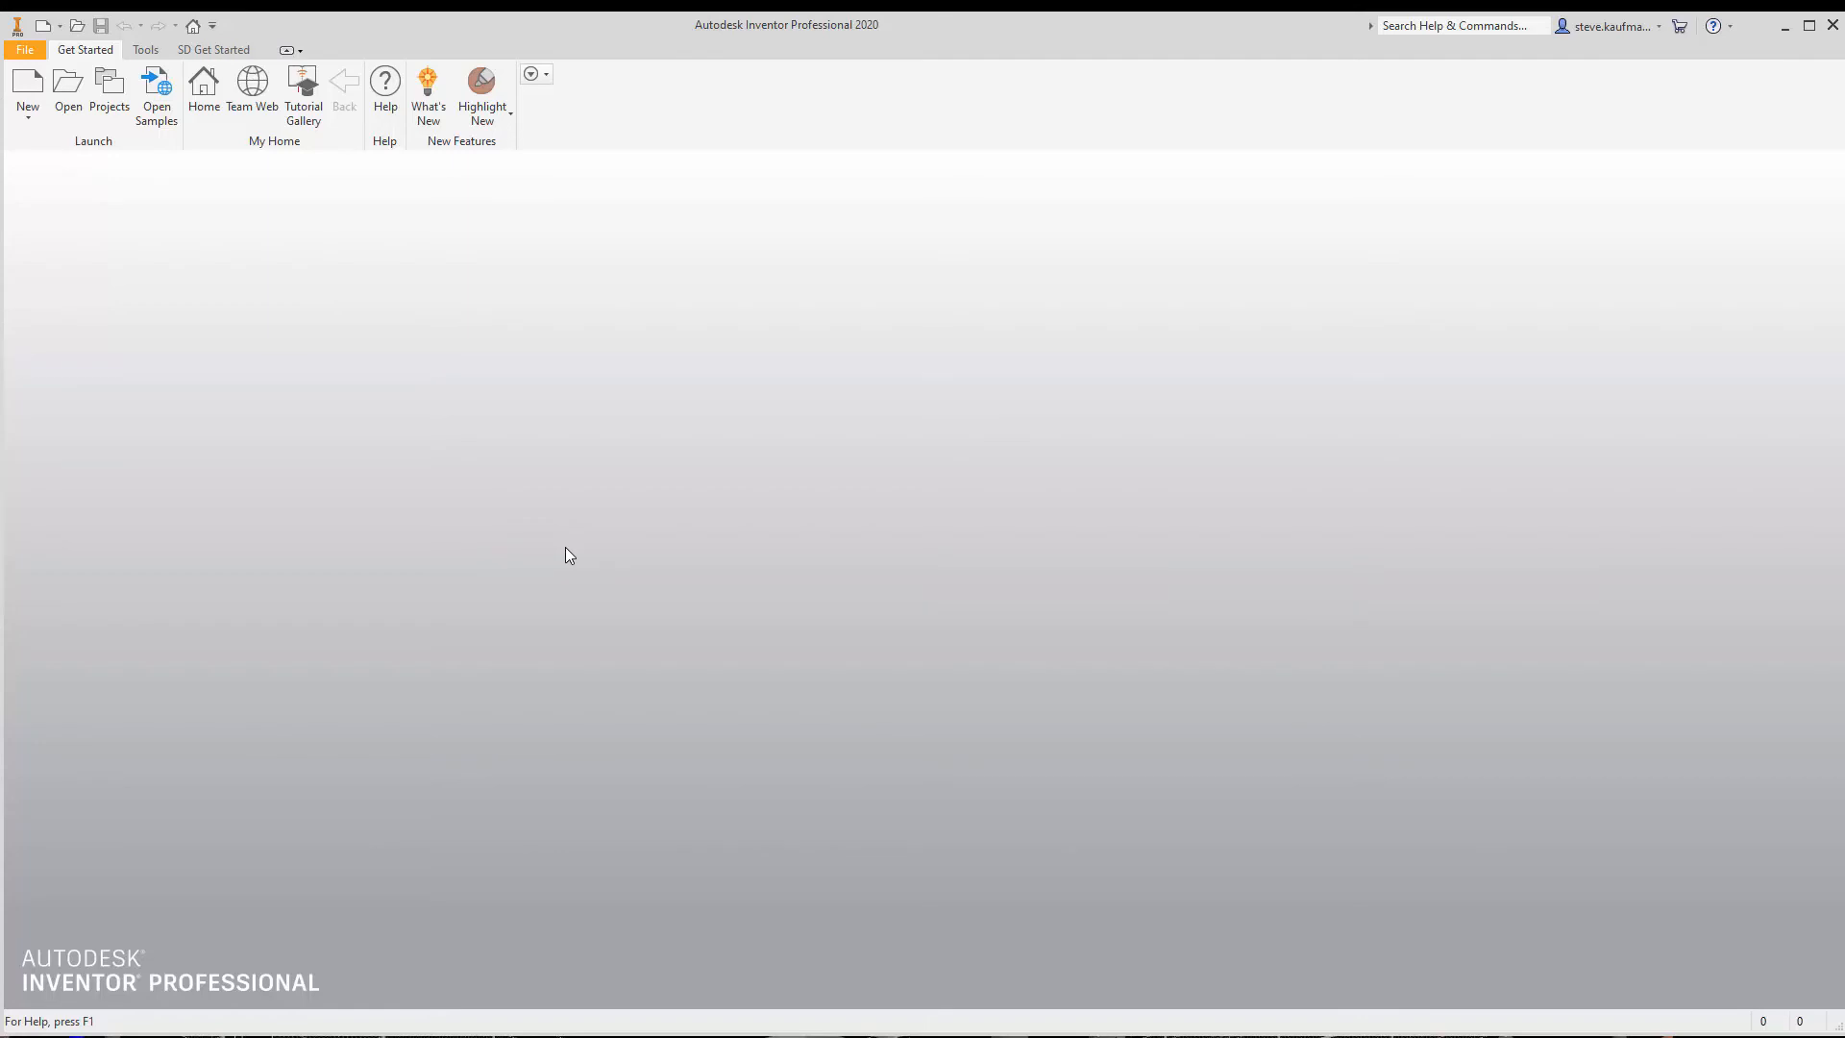
left_click(35, 53)
left_click(417, 386)
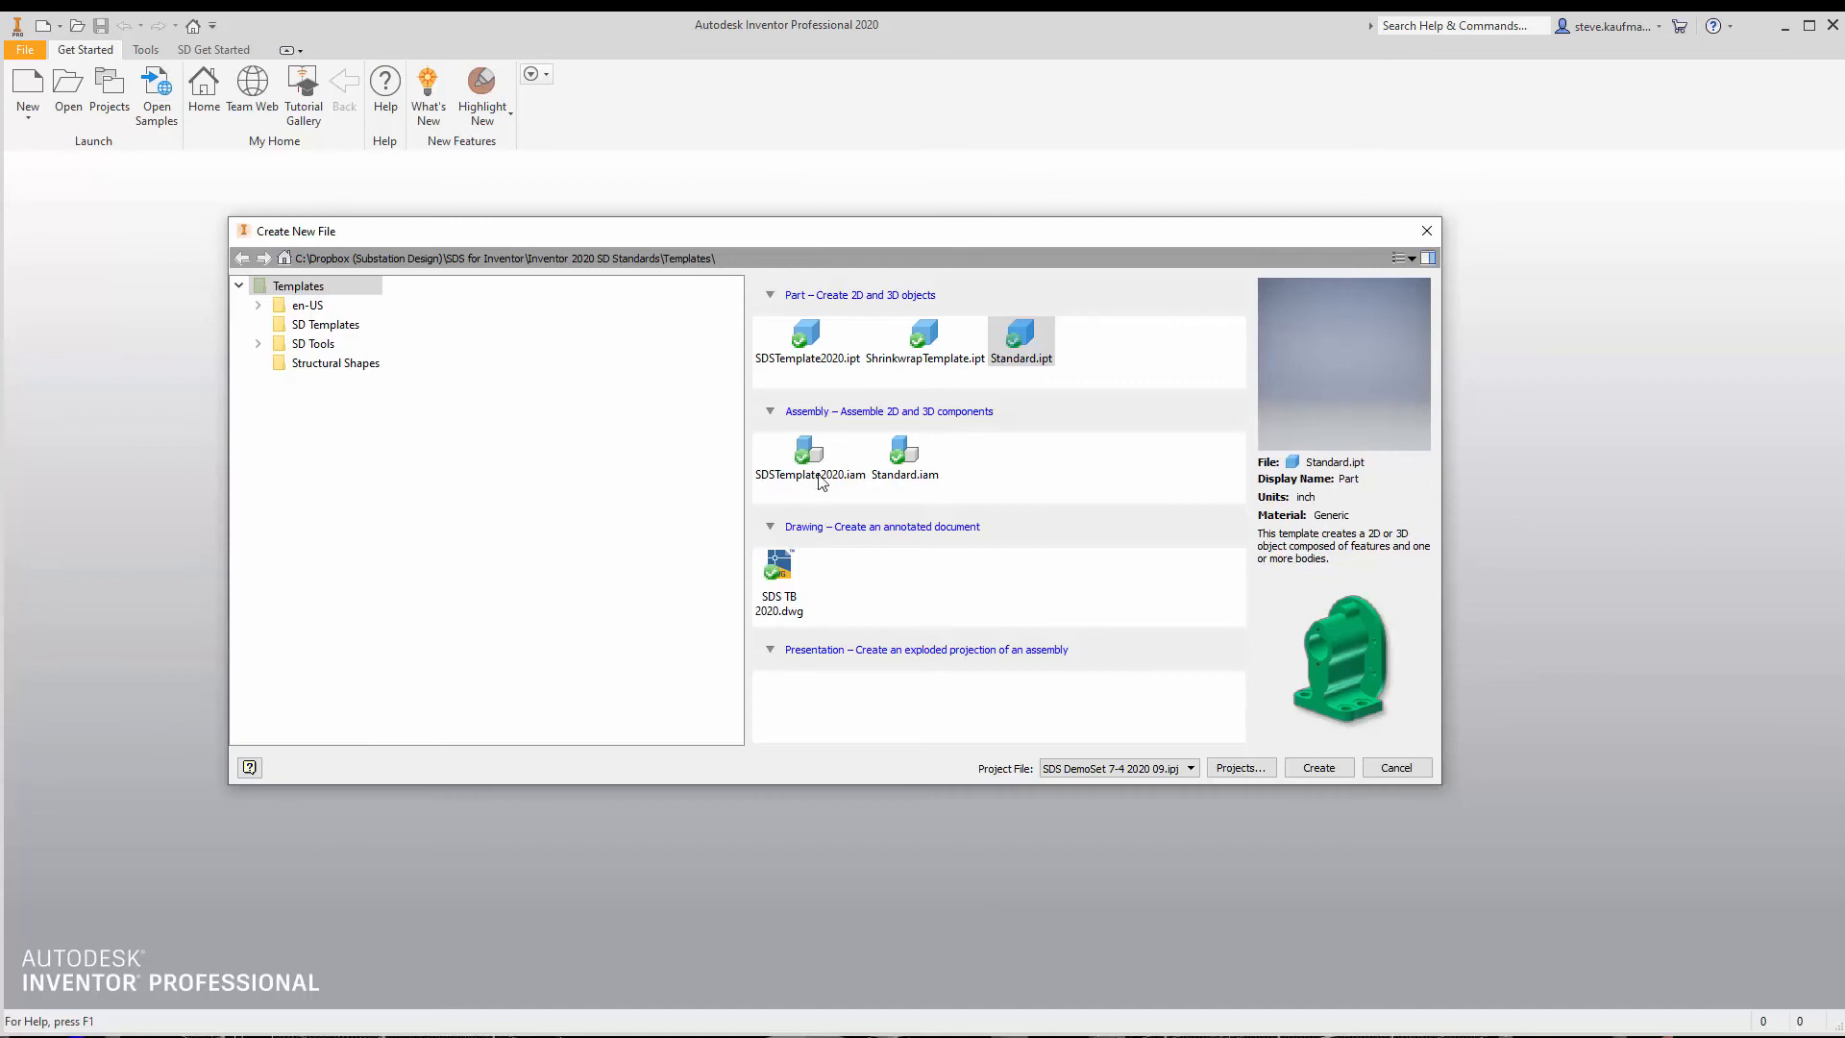
left_click(820, 478)
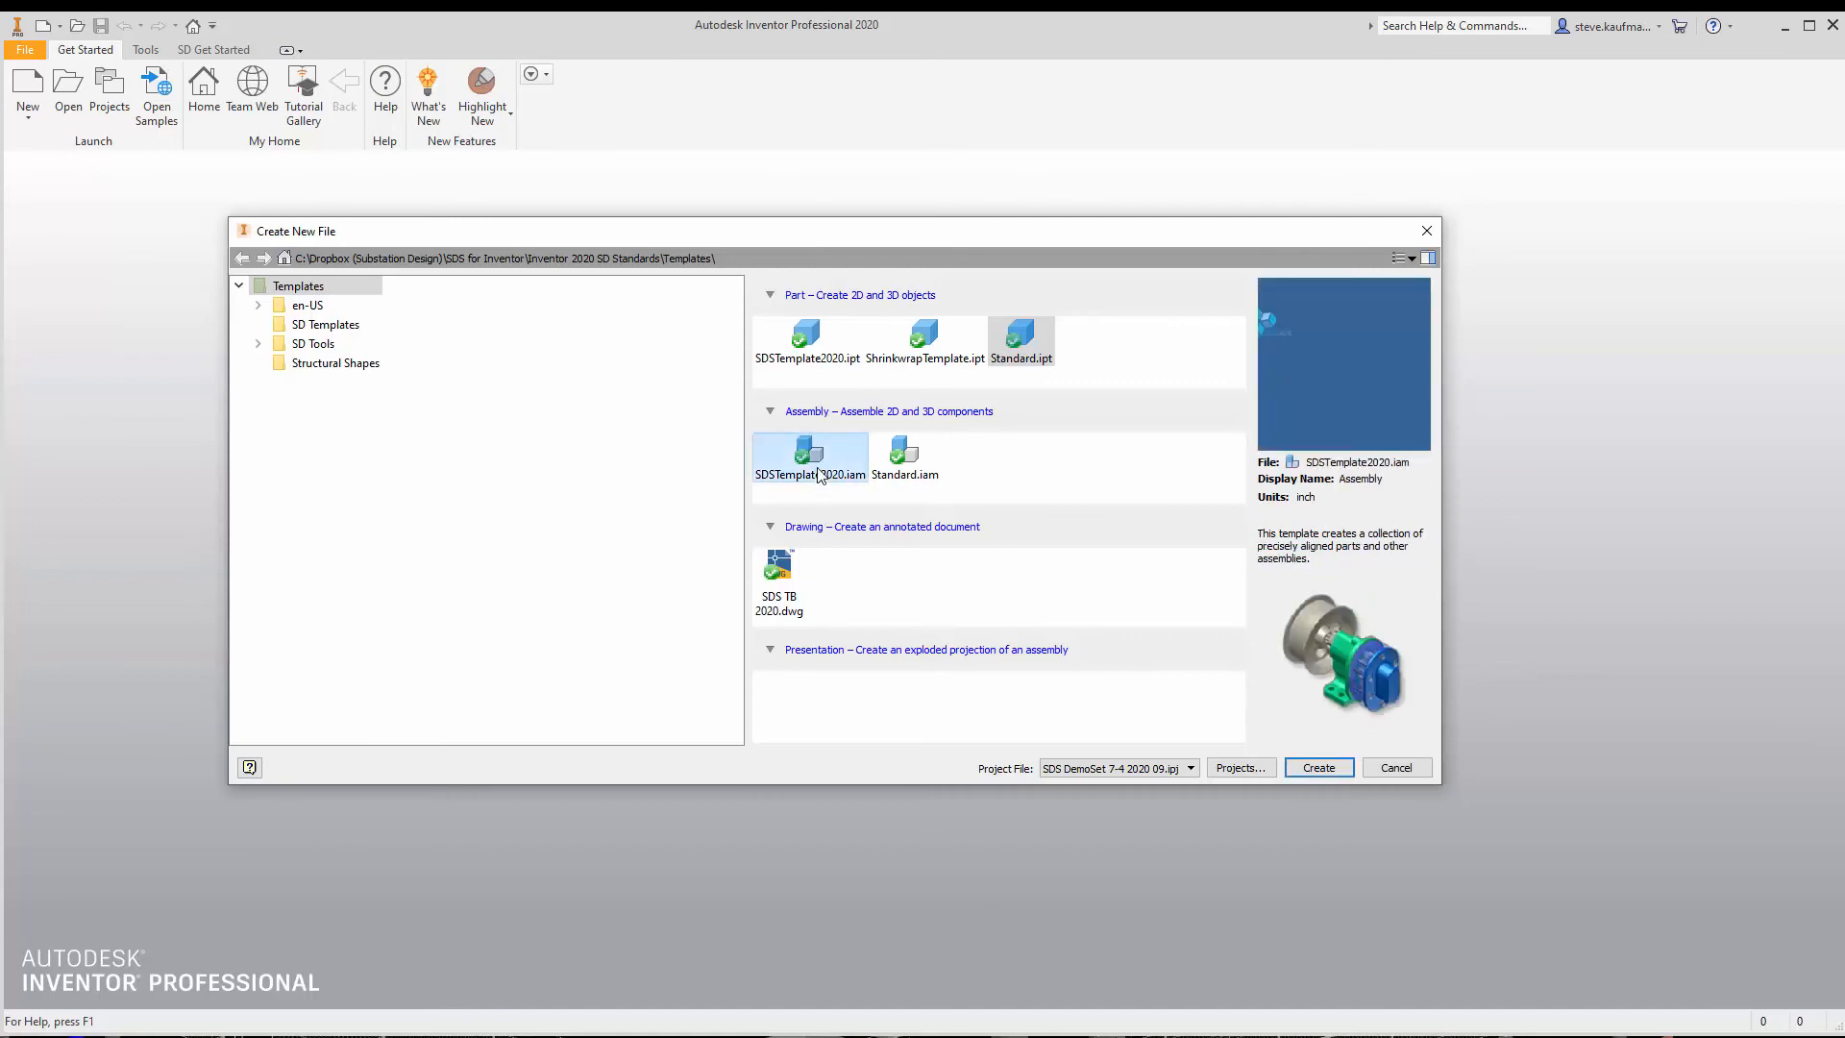
left_click(1309, 769)
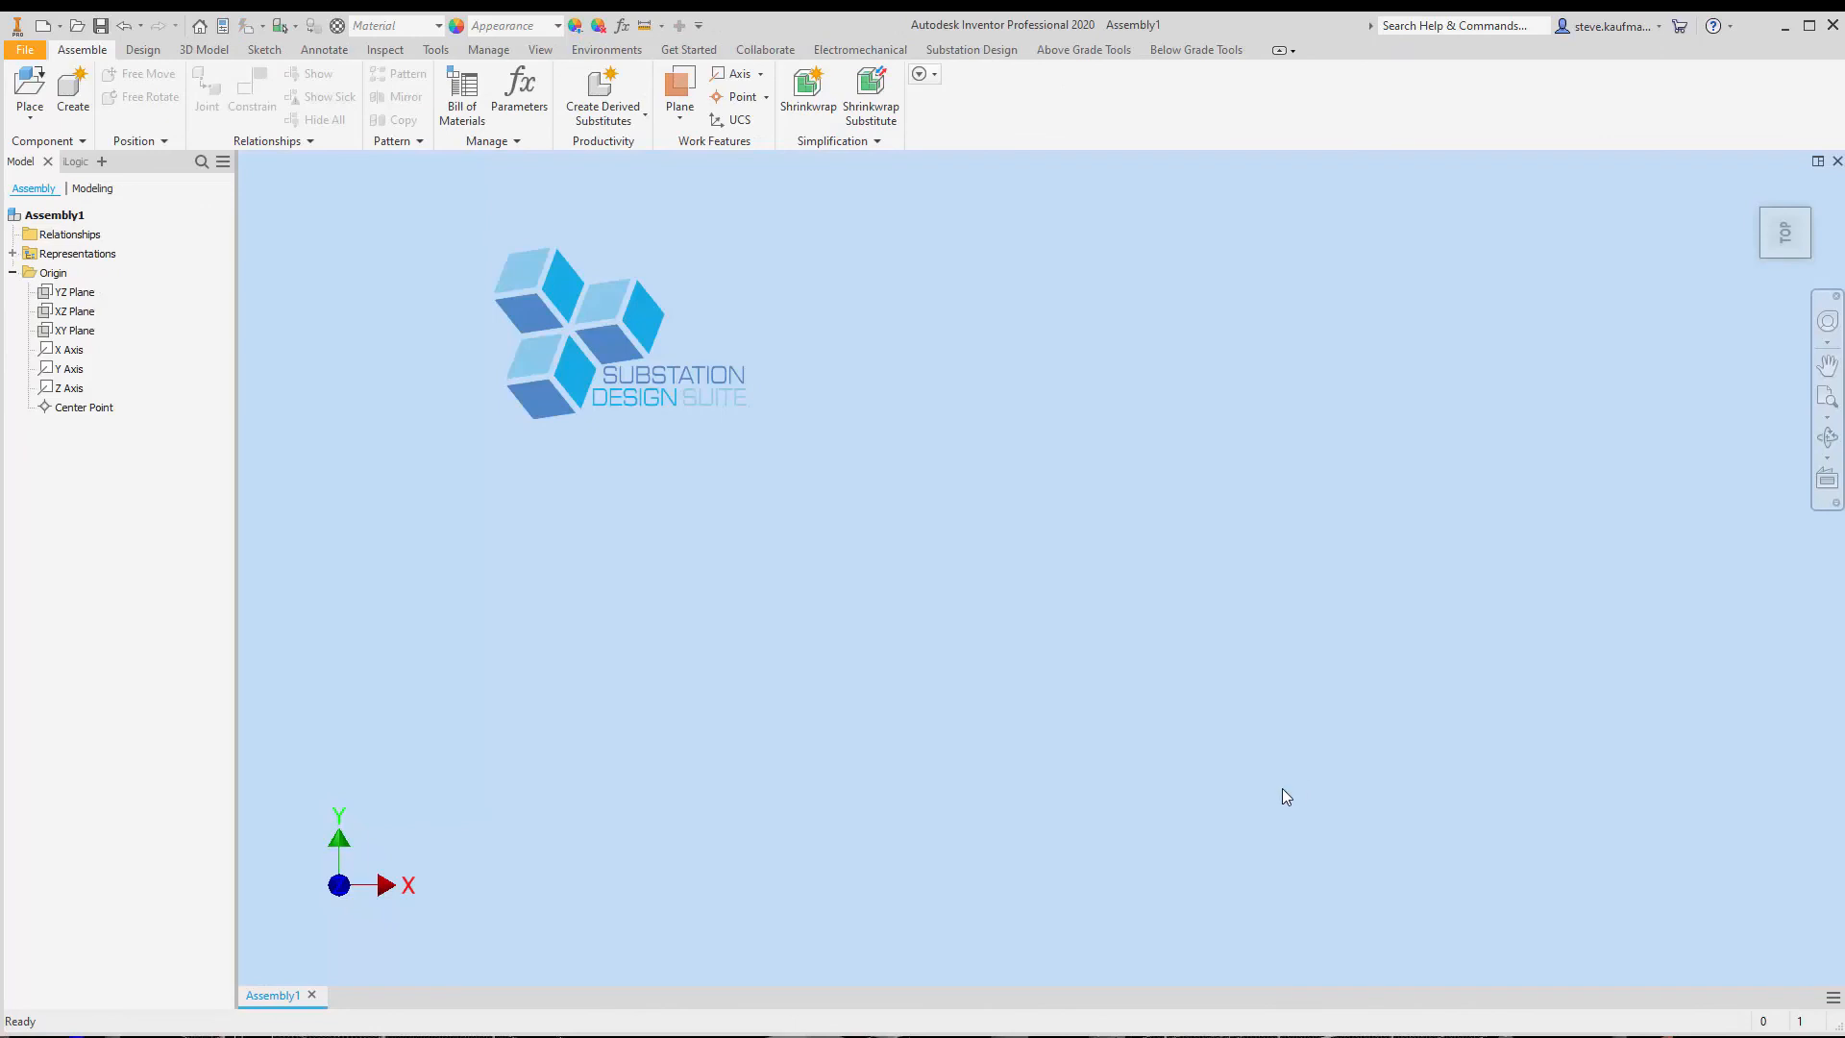
Step: Look through the Substation Design, Above Grade Tools and Below Grade Tools commands in the new assembly
left_click(971, 50)
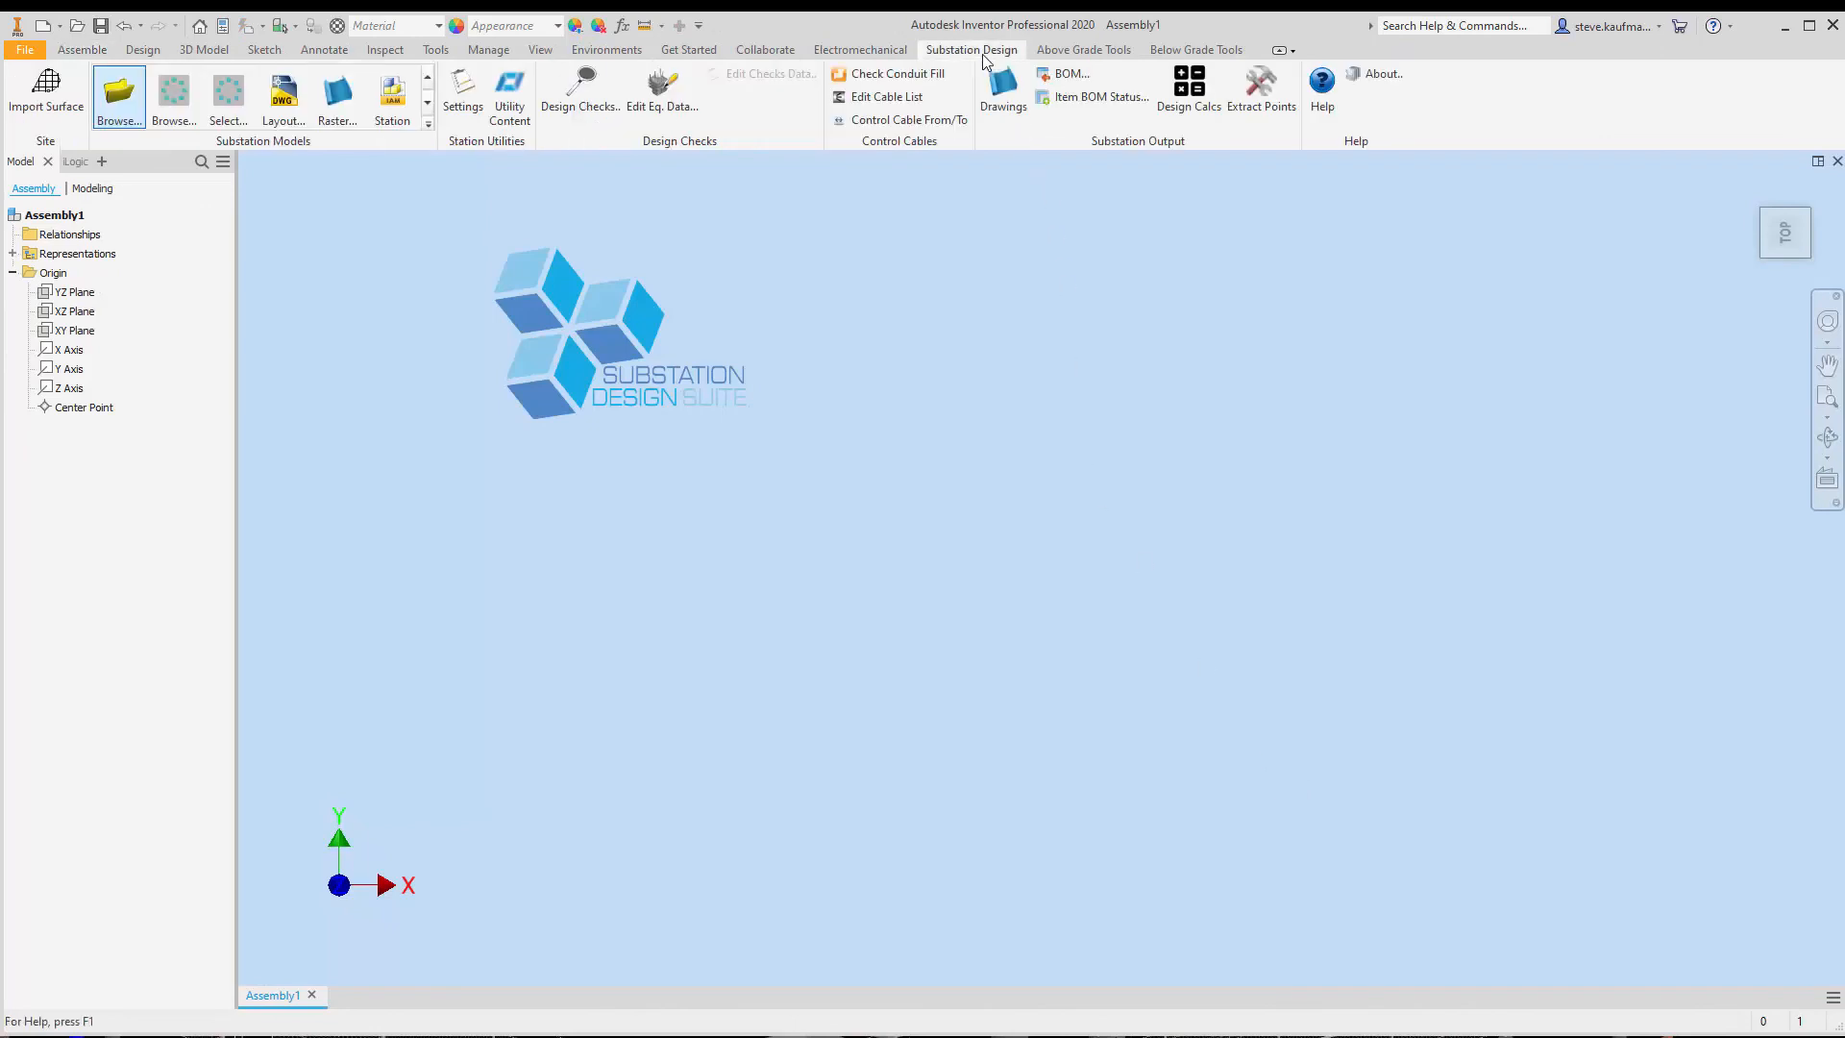
left_click(1078, 53)
left_click(1162, 53)
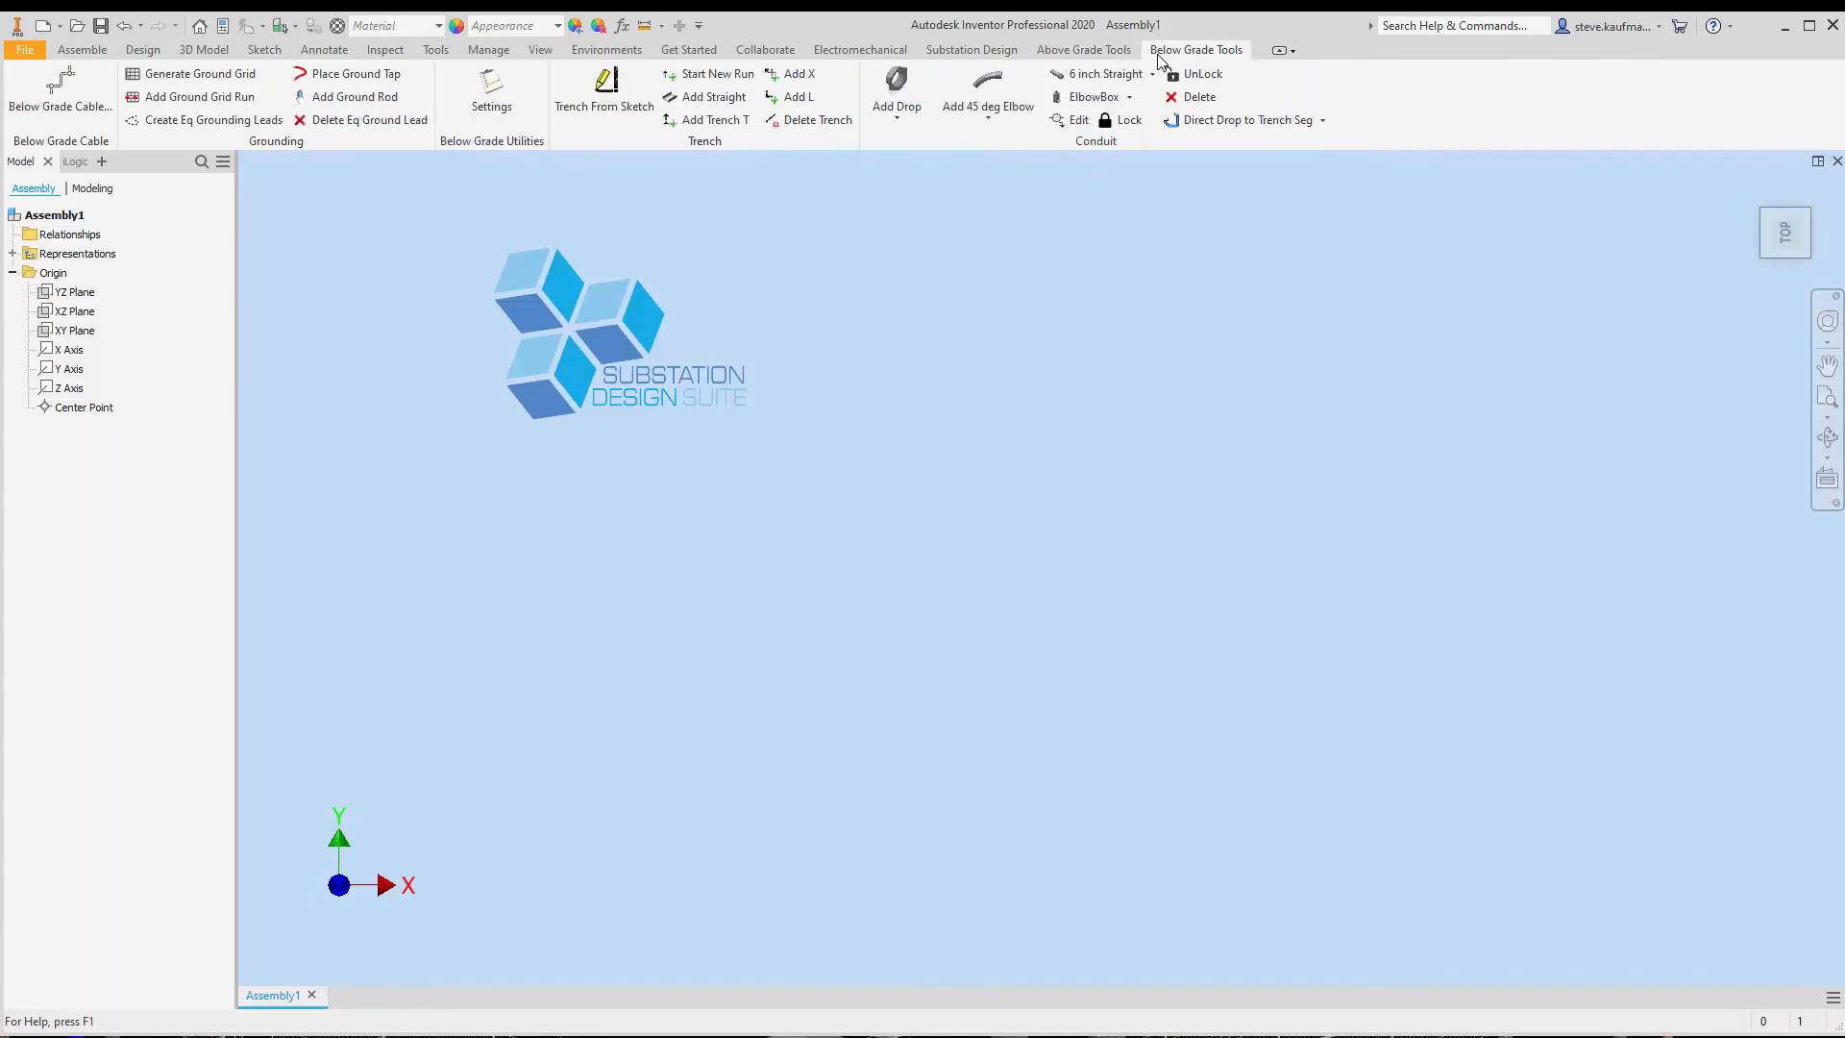
left_click(995, 50)
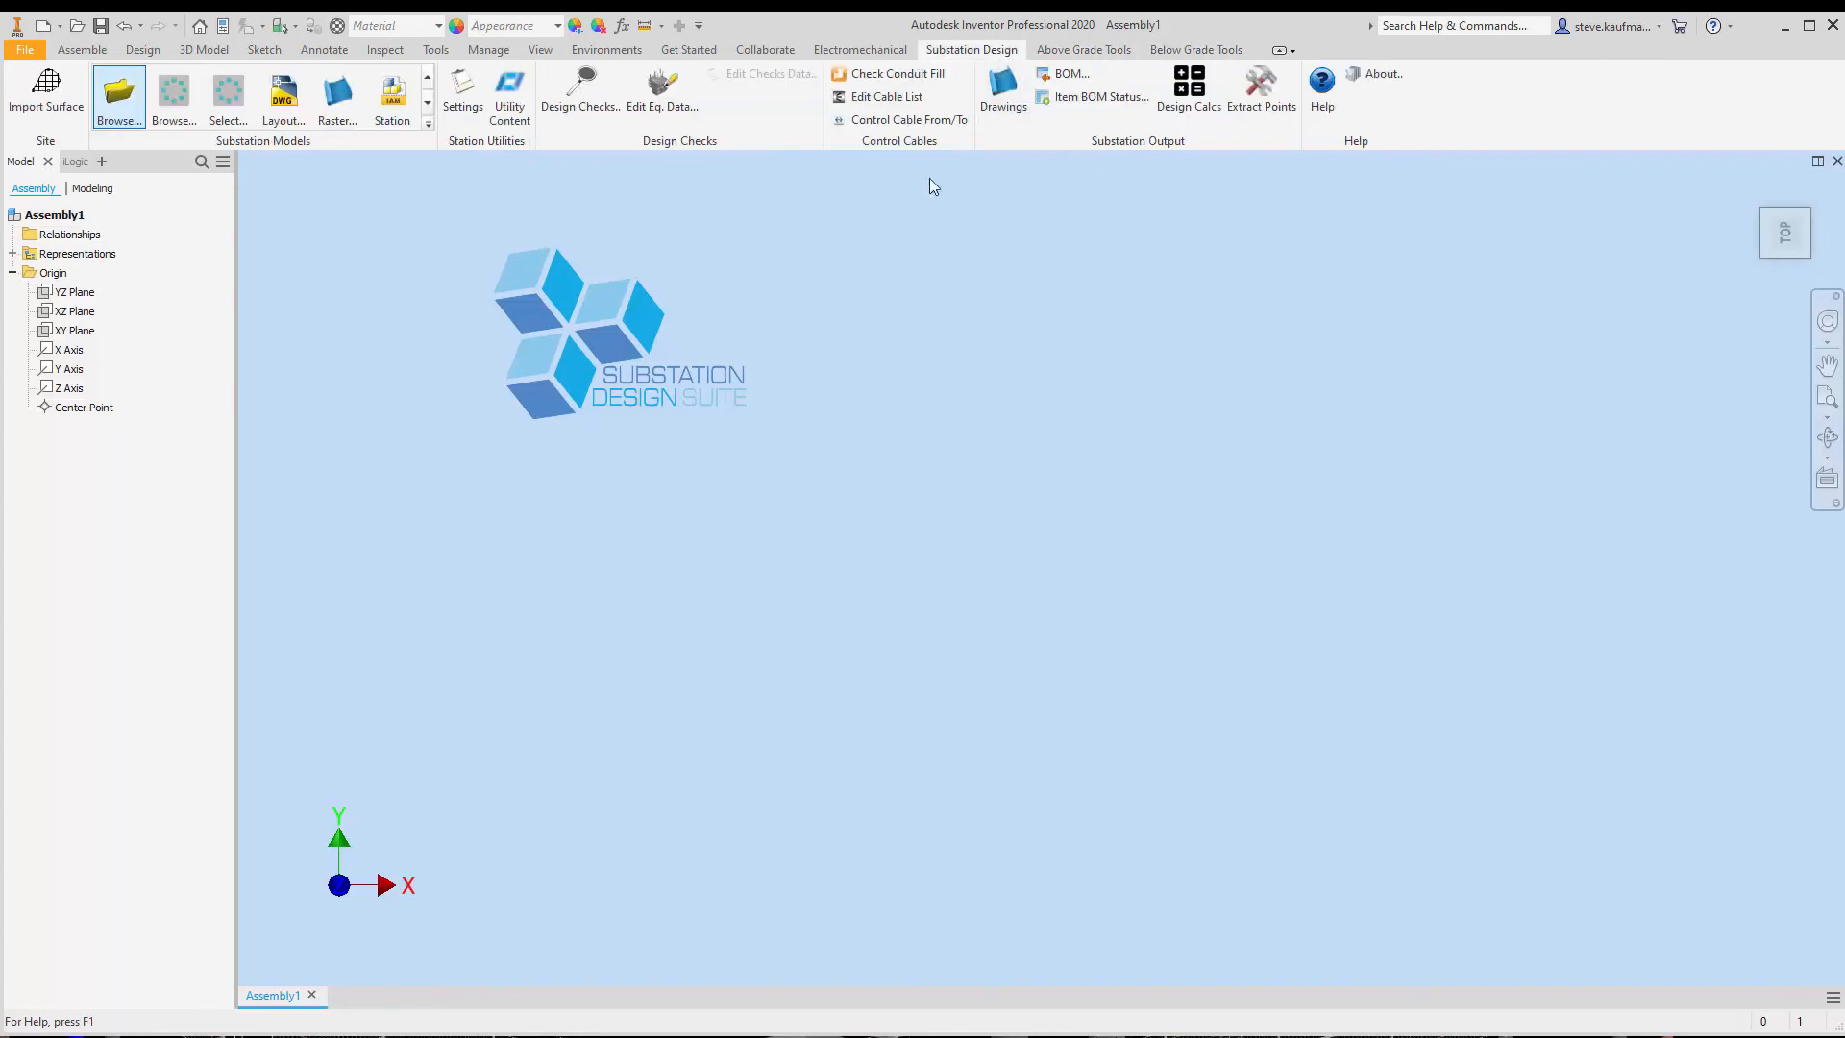
Step: Check the Substation Design Suite add-in's load behavior in the Add-In Manager without changing it, and return to the substation tools
left_click(435, 50)
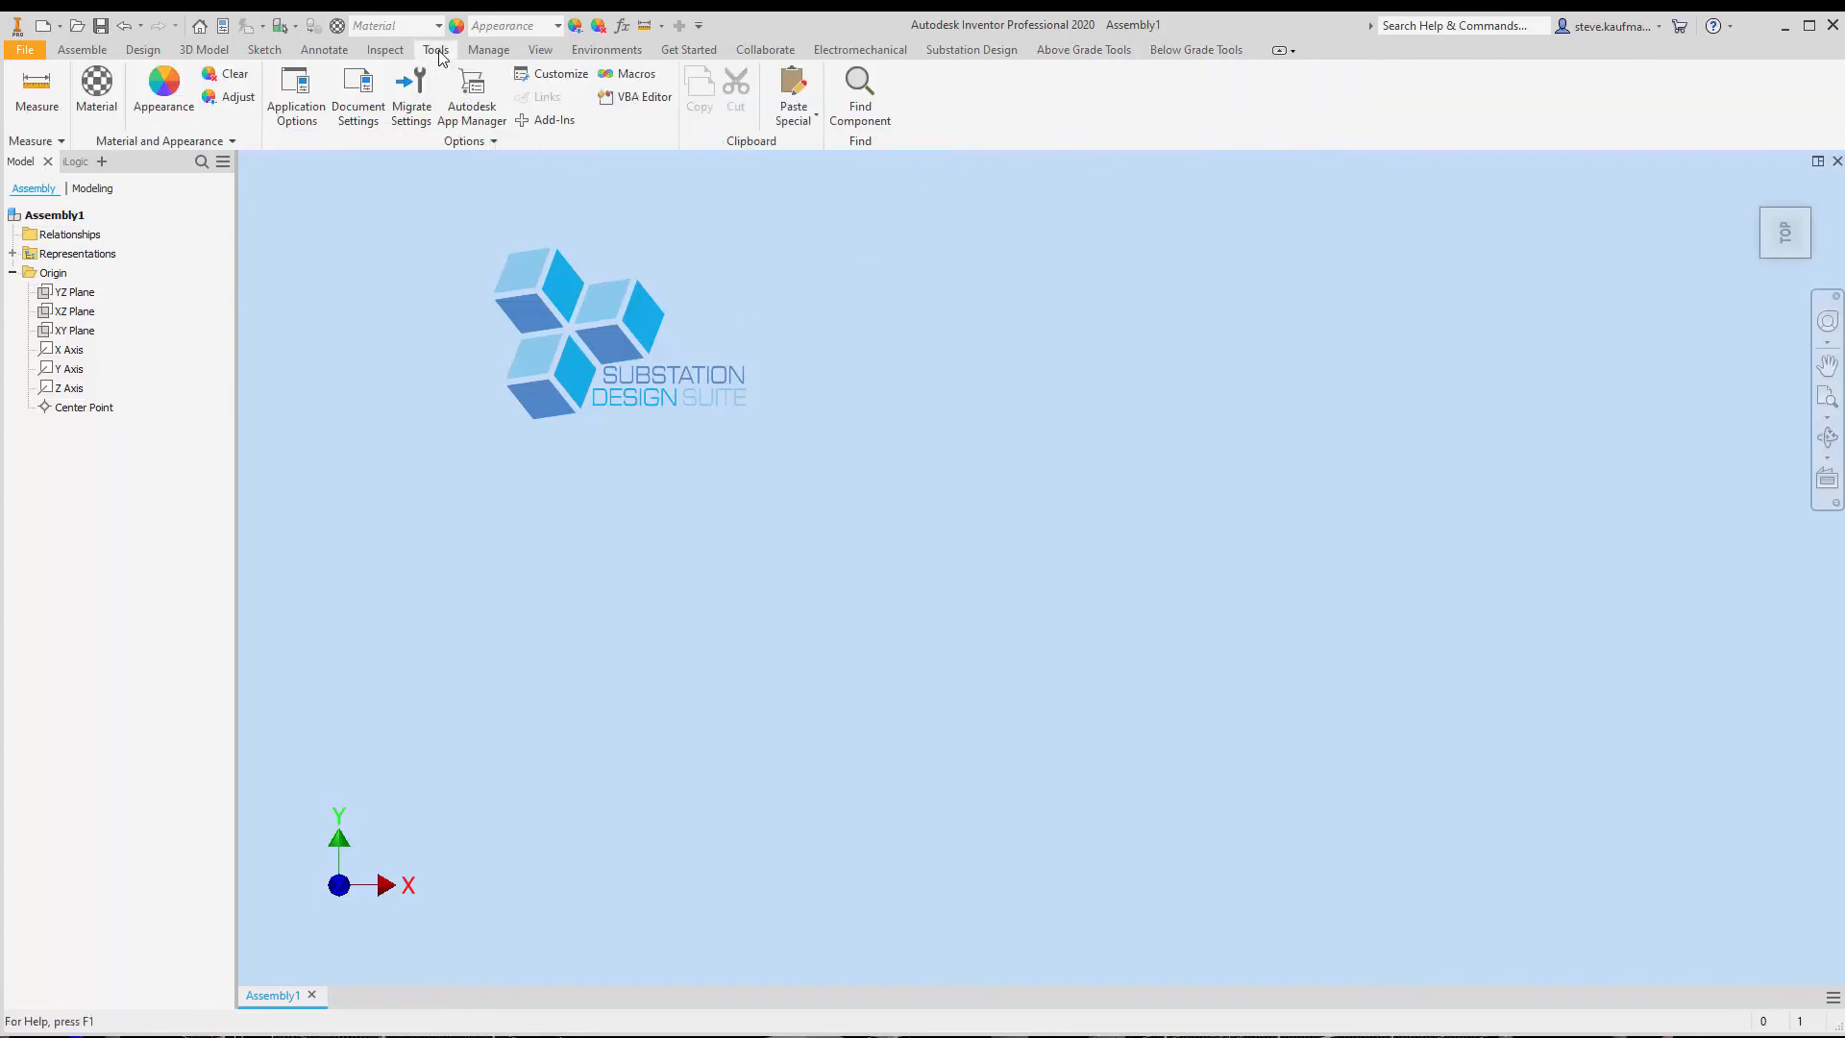
left_click(543, 121)
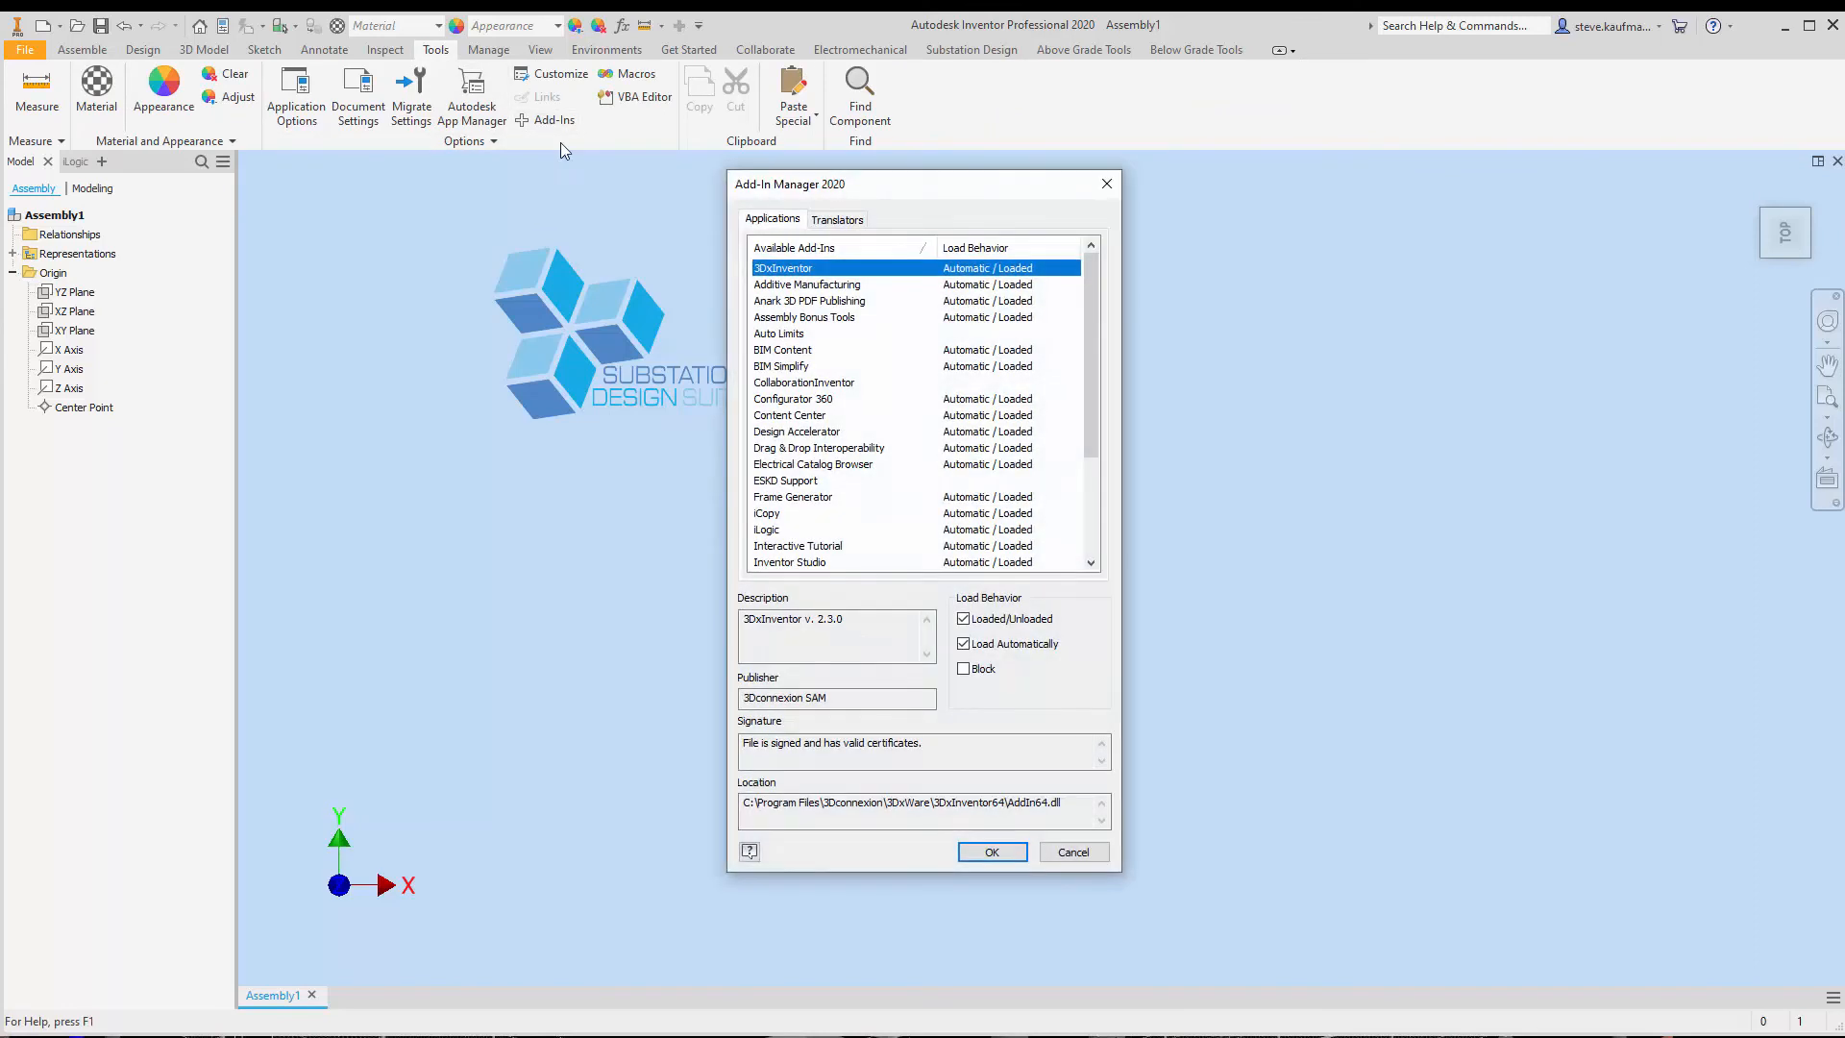
left_click_drag(1098, 365, 1098, 462)
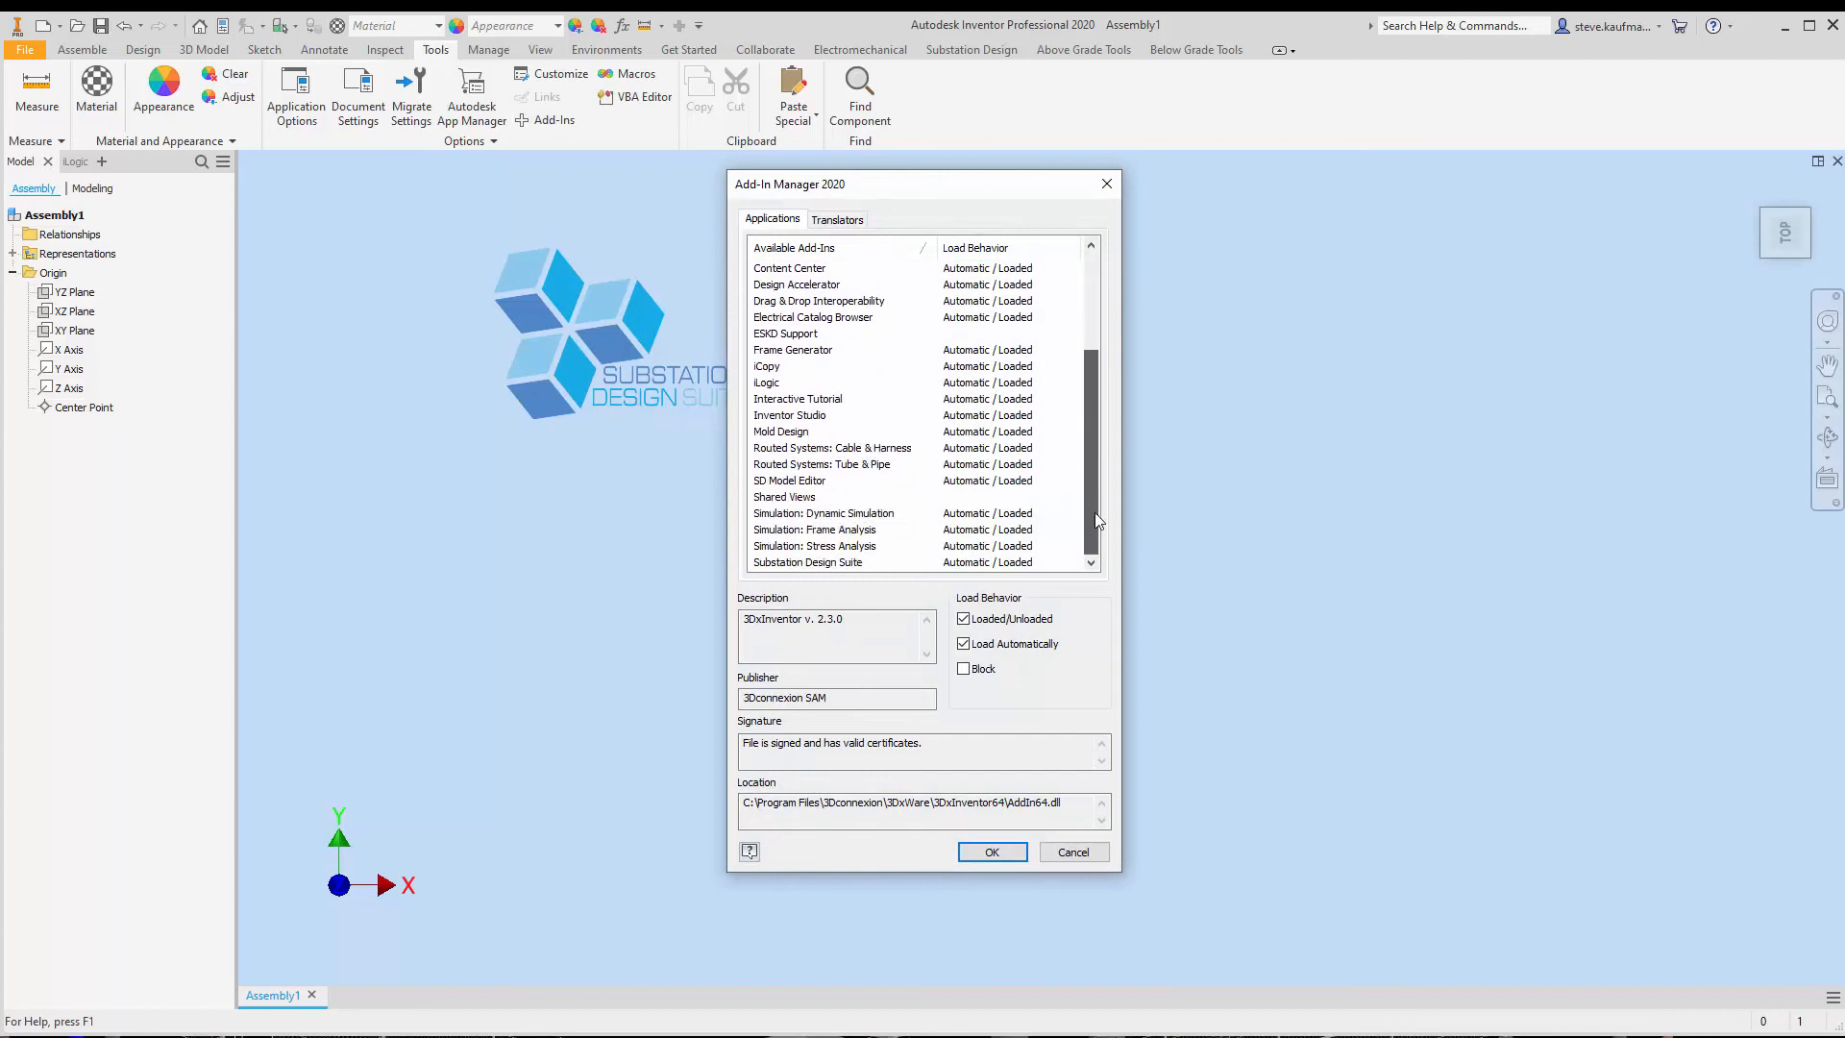
left_click(836, 563)
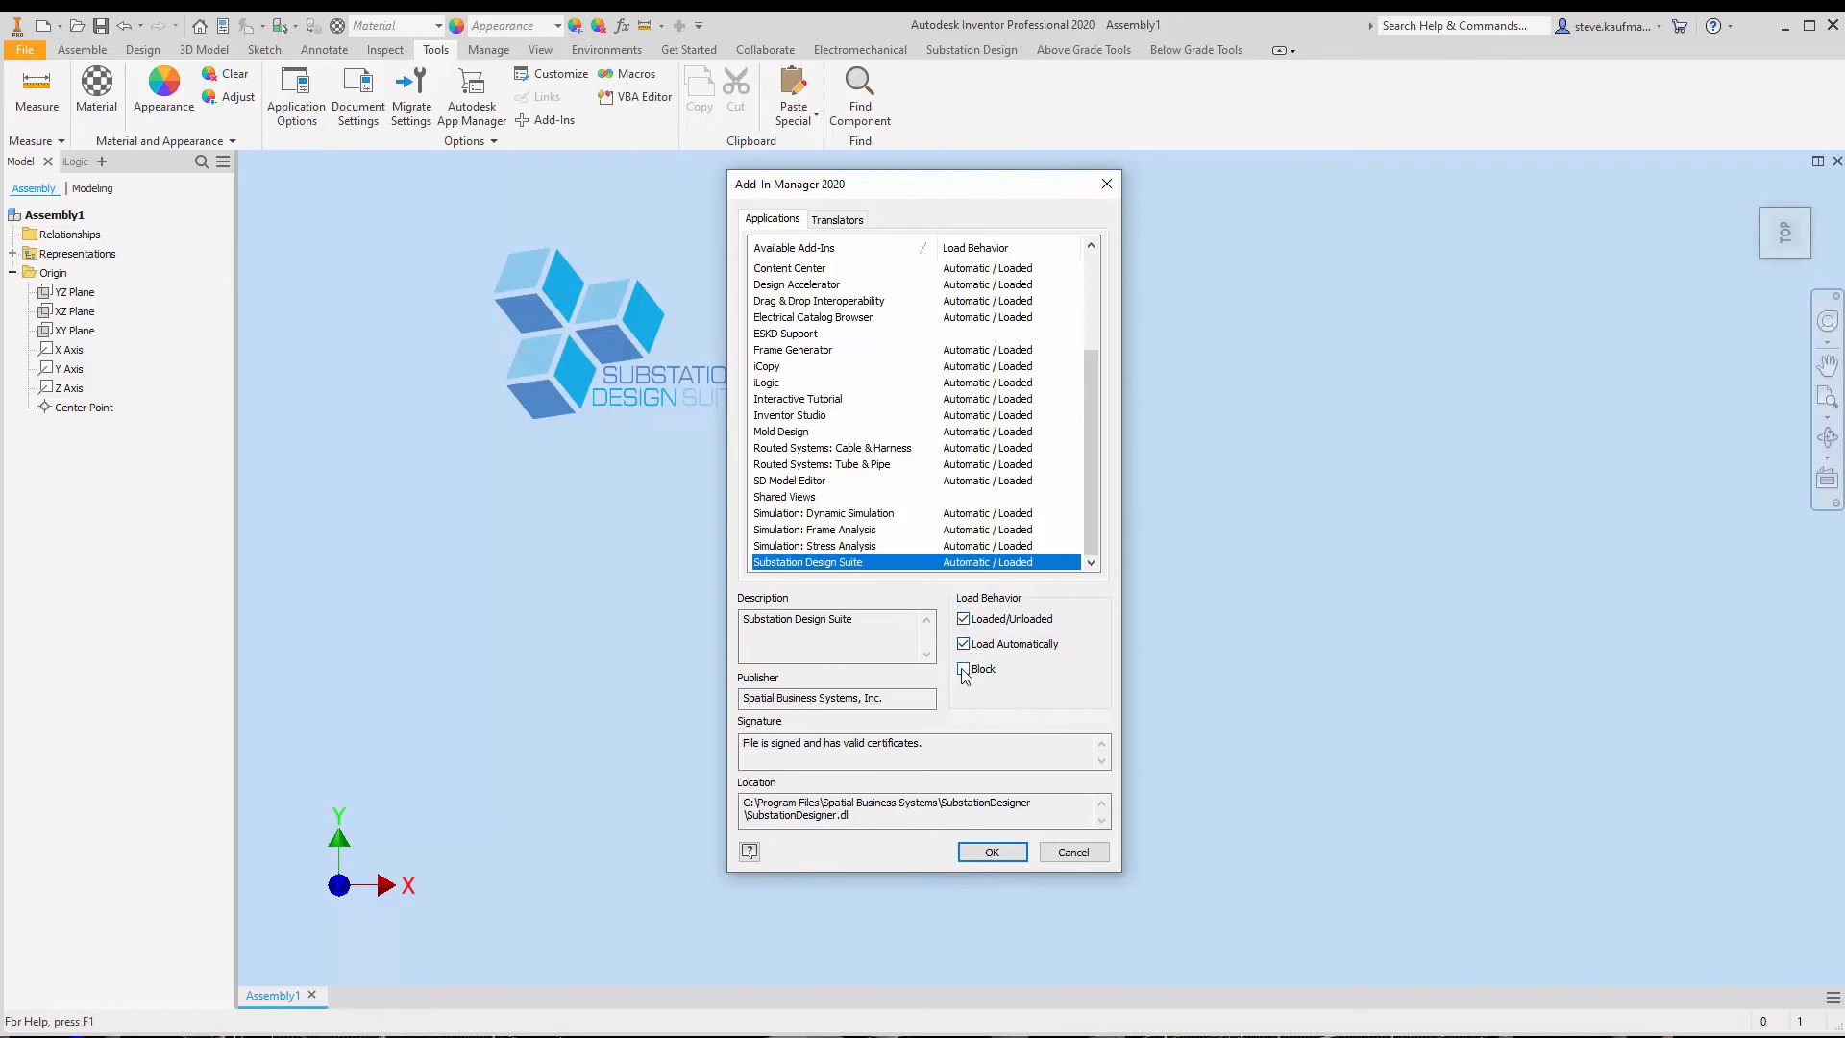
left_click(1082, 853)
left_click(982, 50)
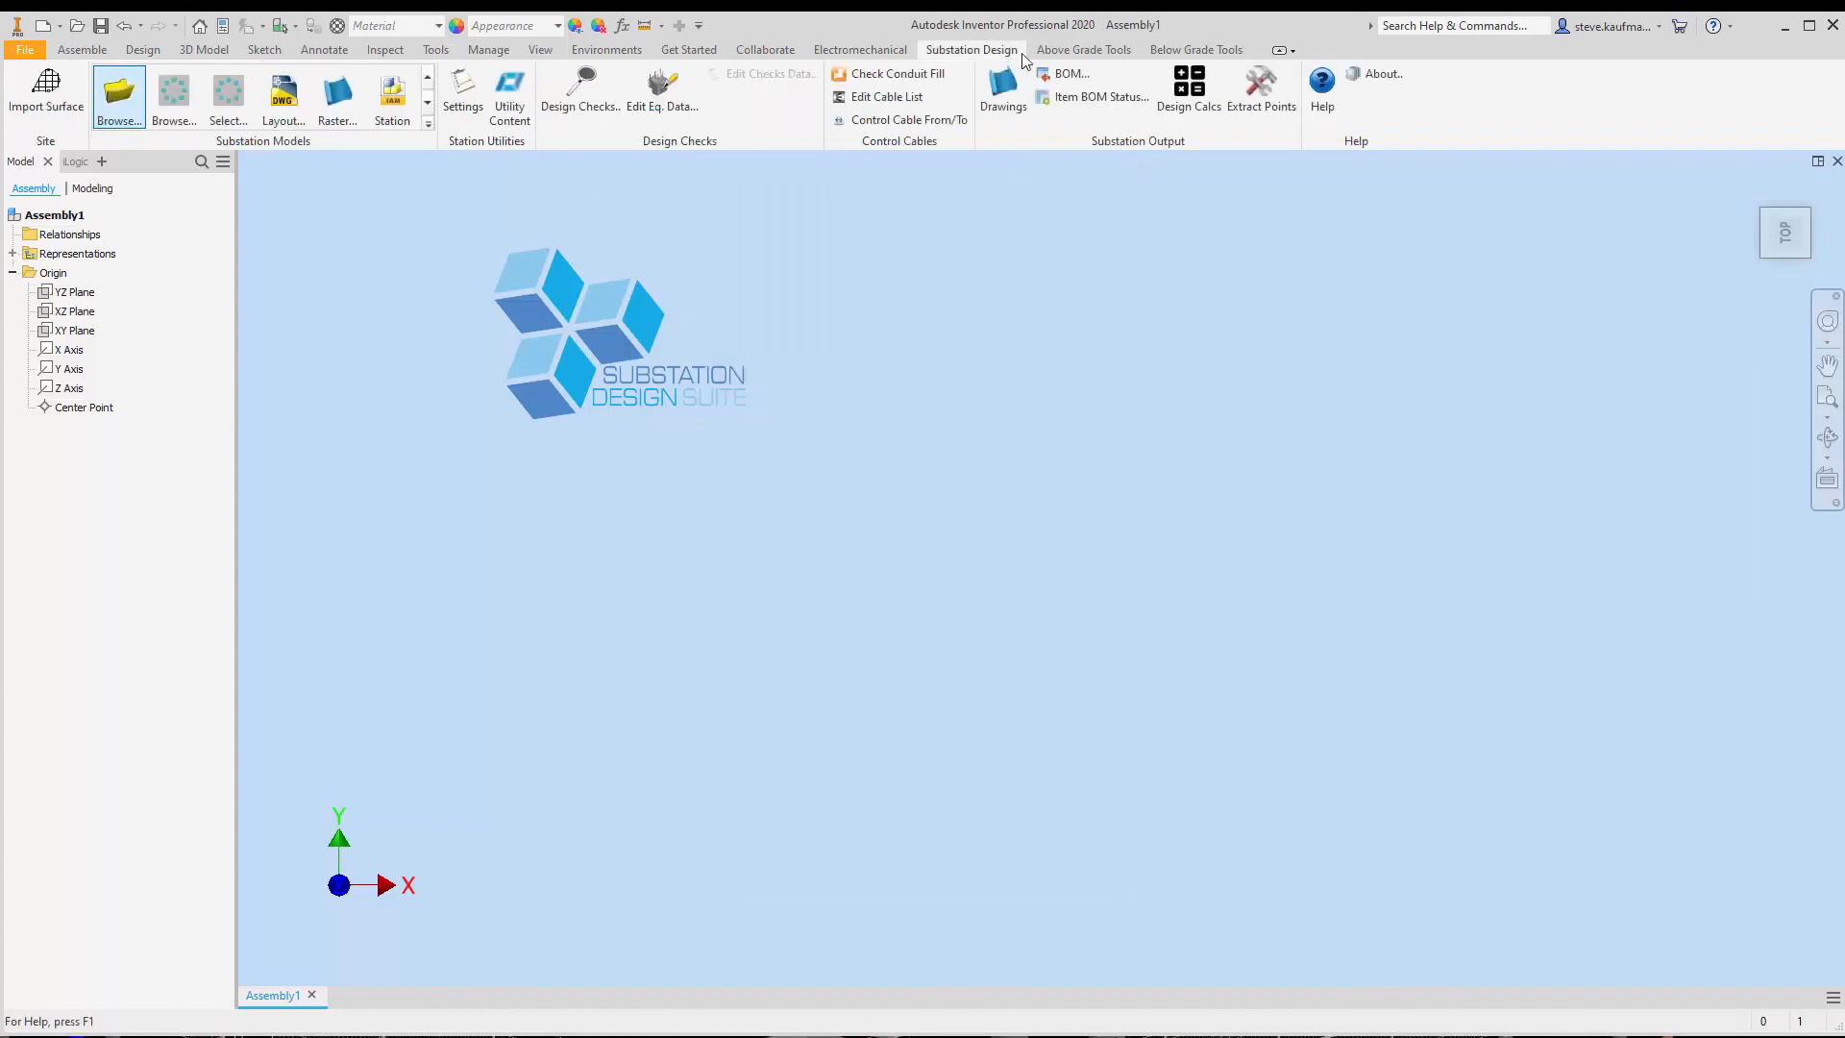
left_click(1083, 50)
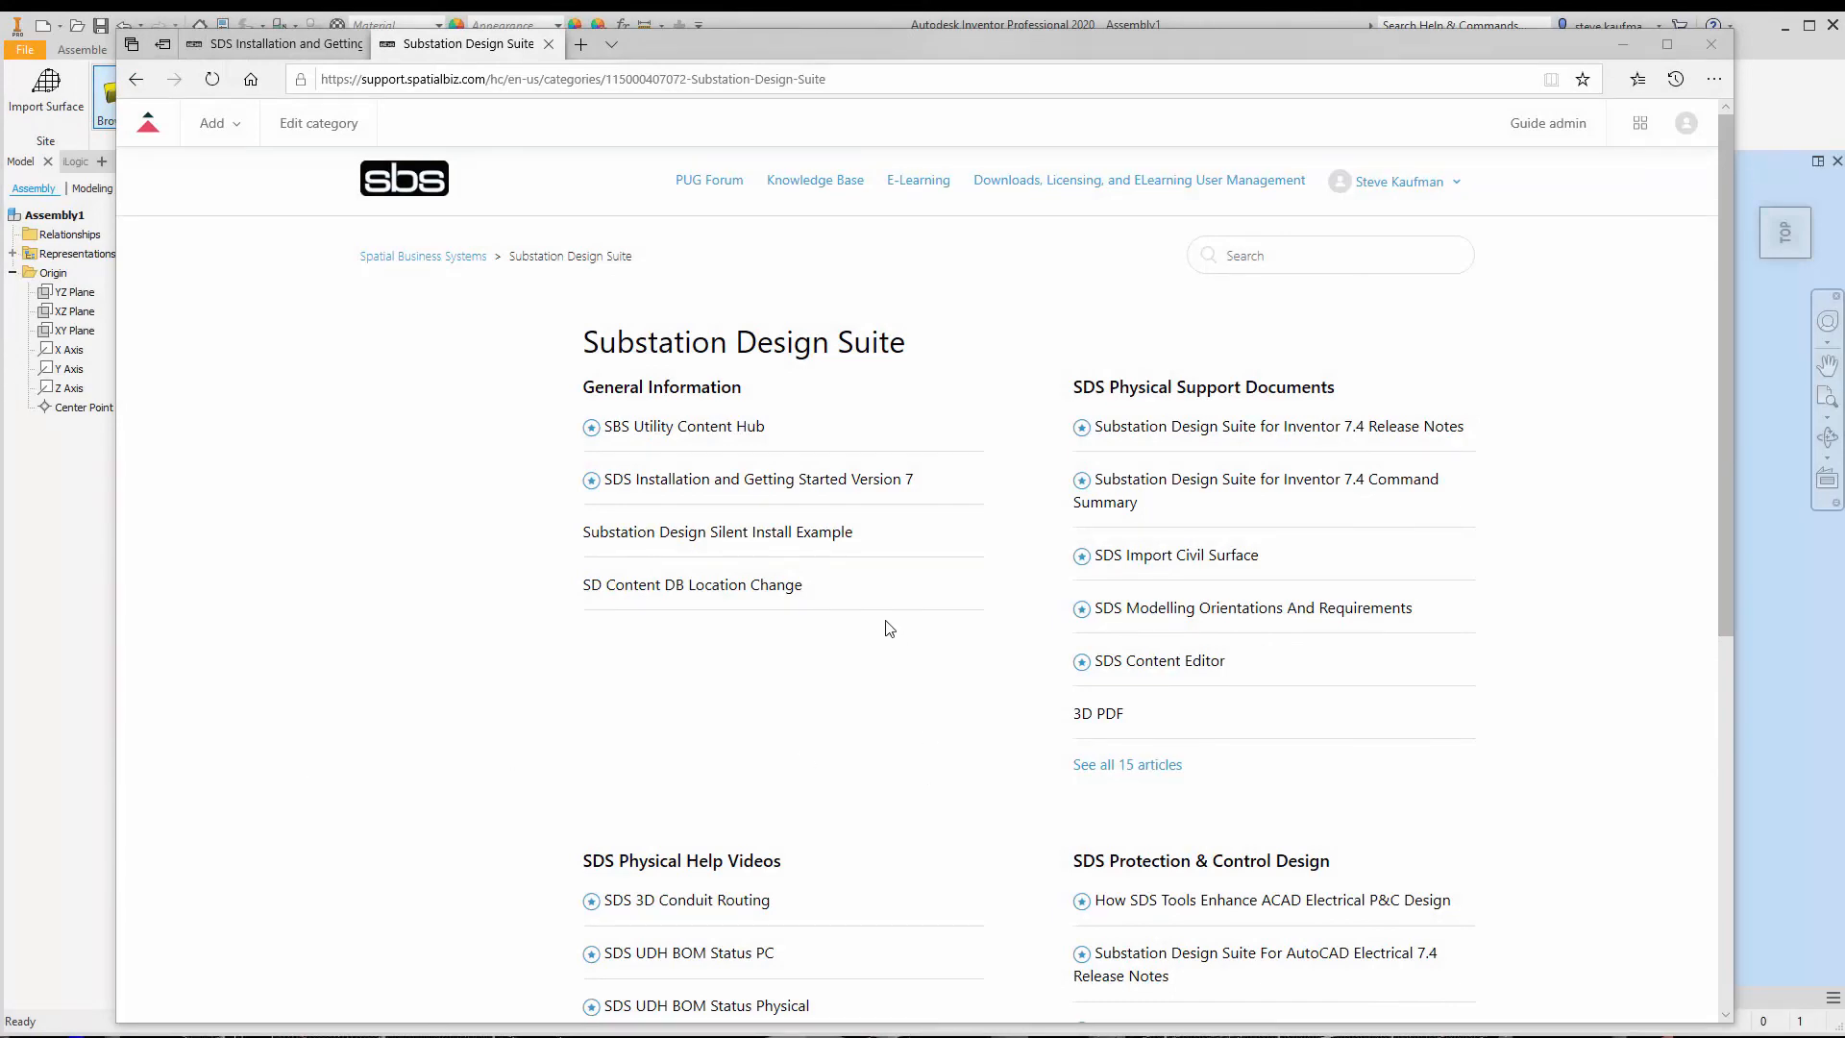
Step: Open the Substation Design Silent Install Example article on the support site and examine its Inventor silent install command
left_click(836, 532)
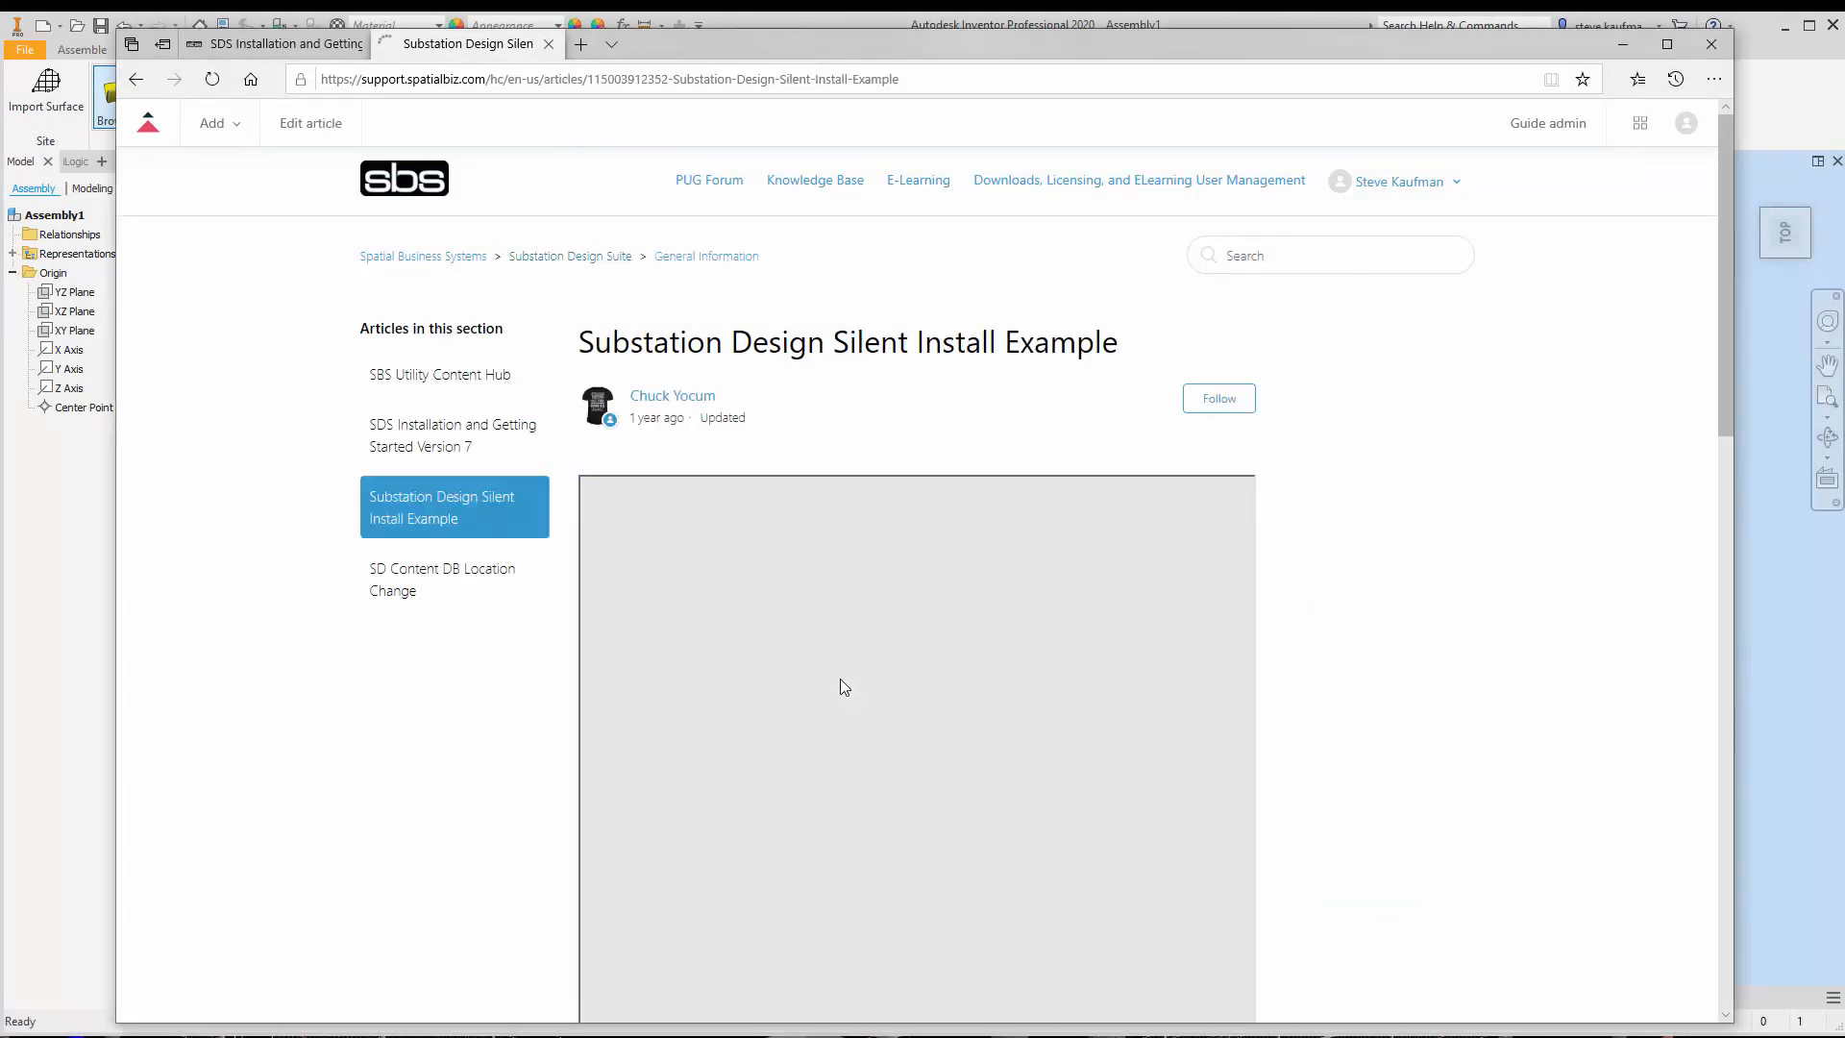
scroll(855, 702, "down", 2)
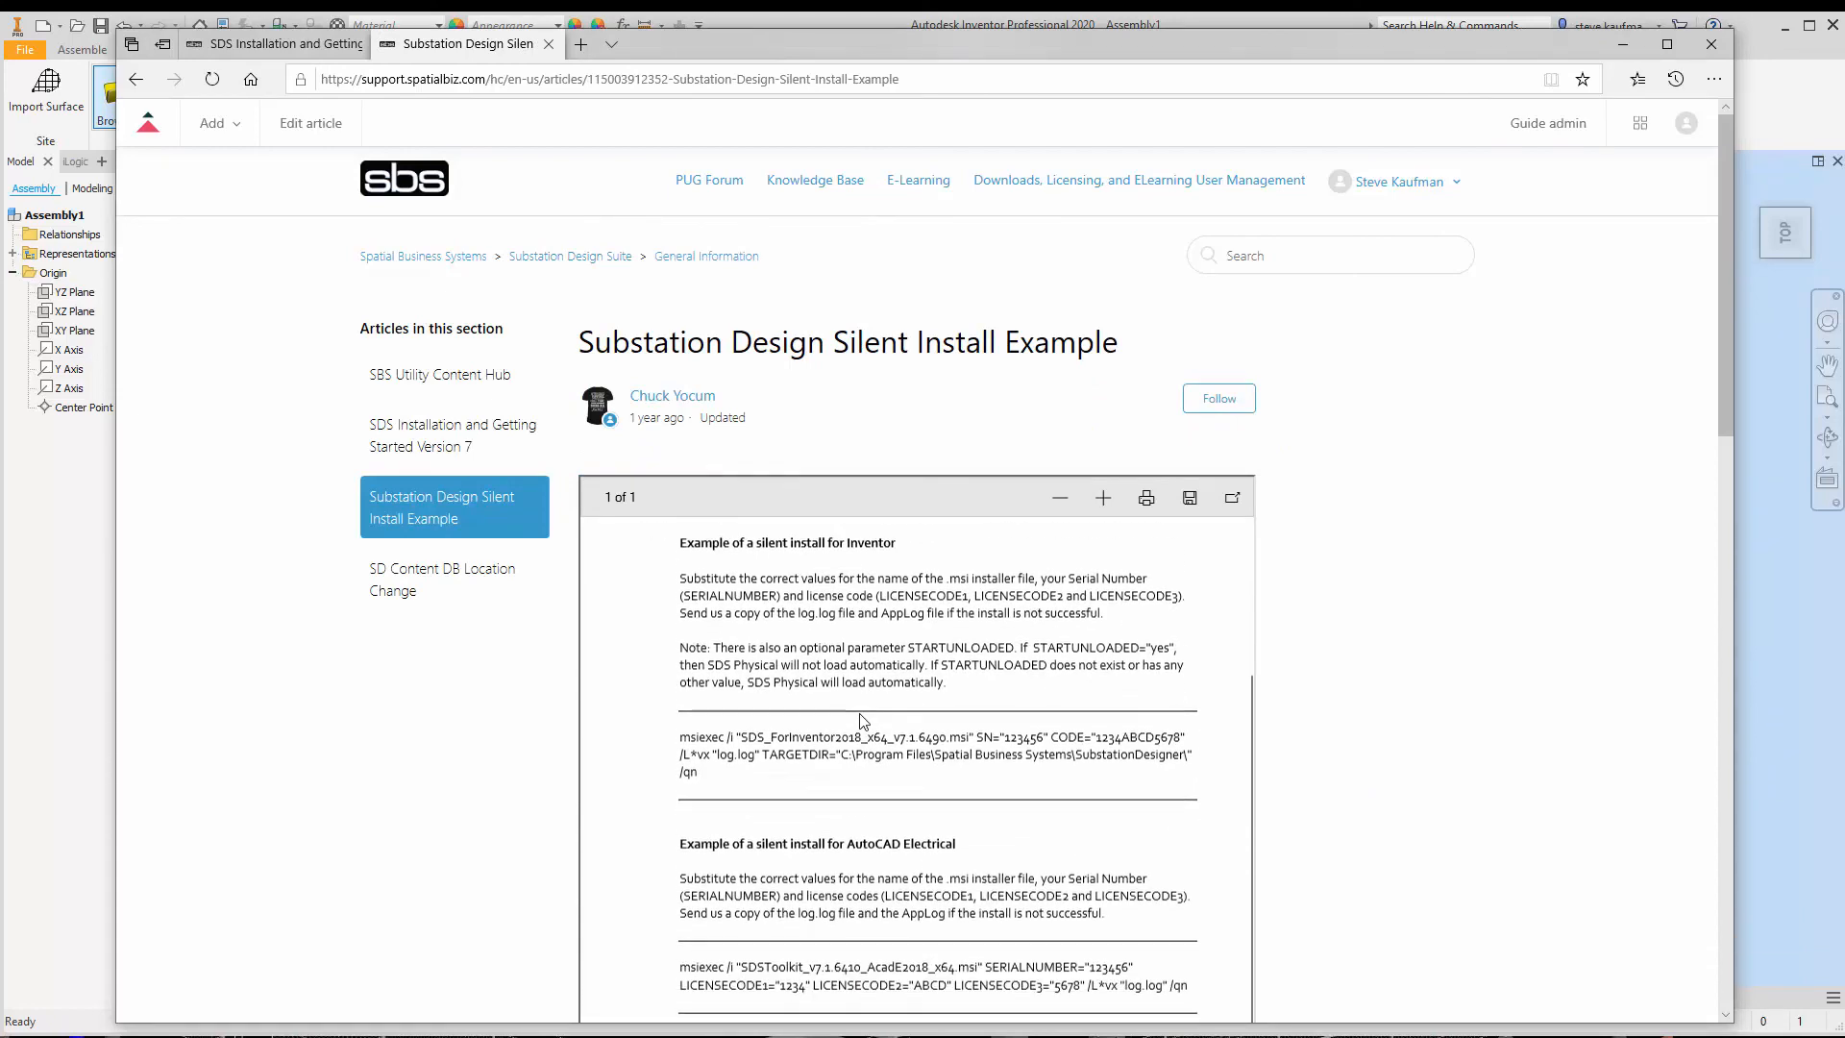
right_click(860, 714)
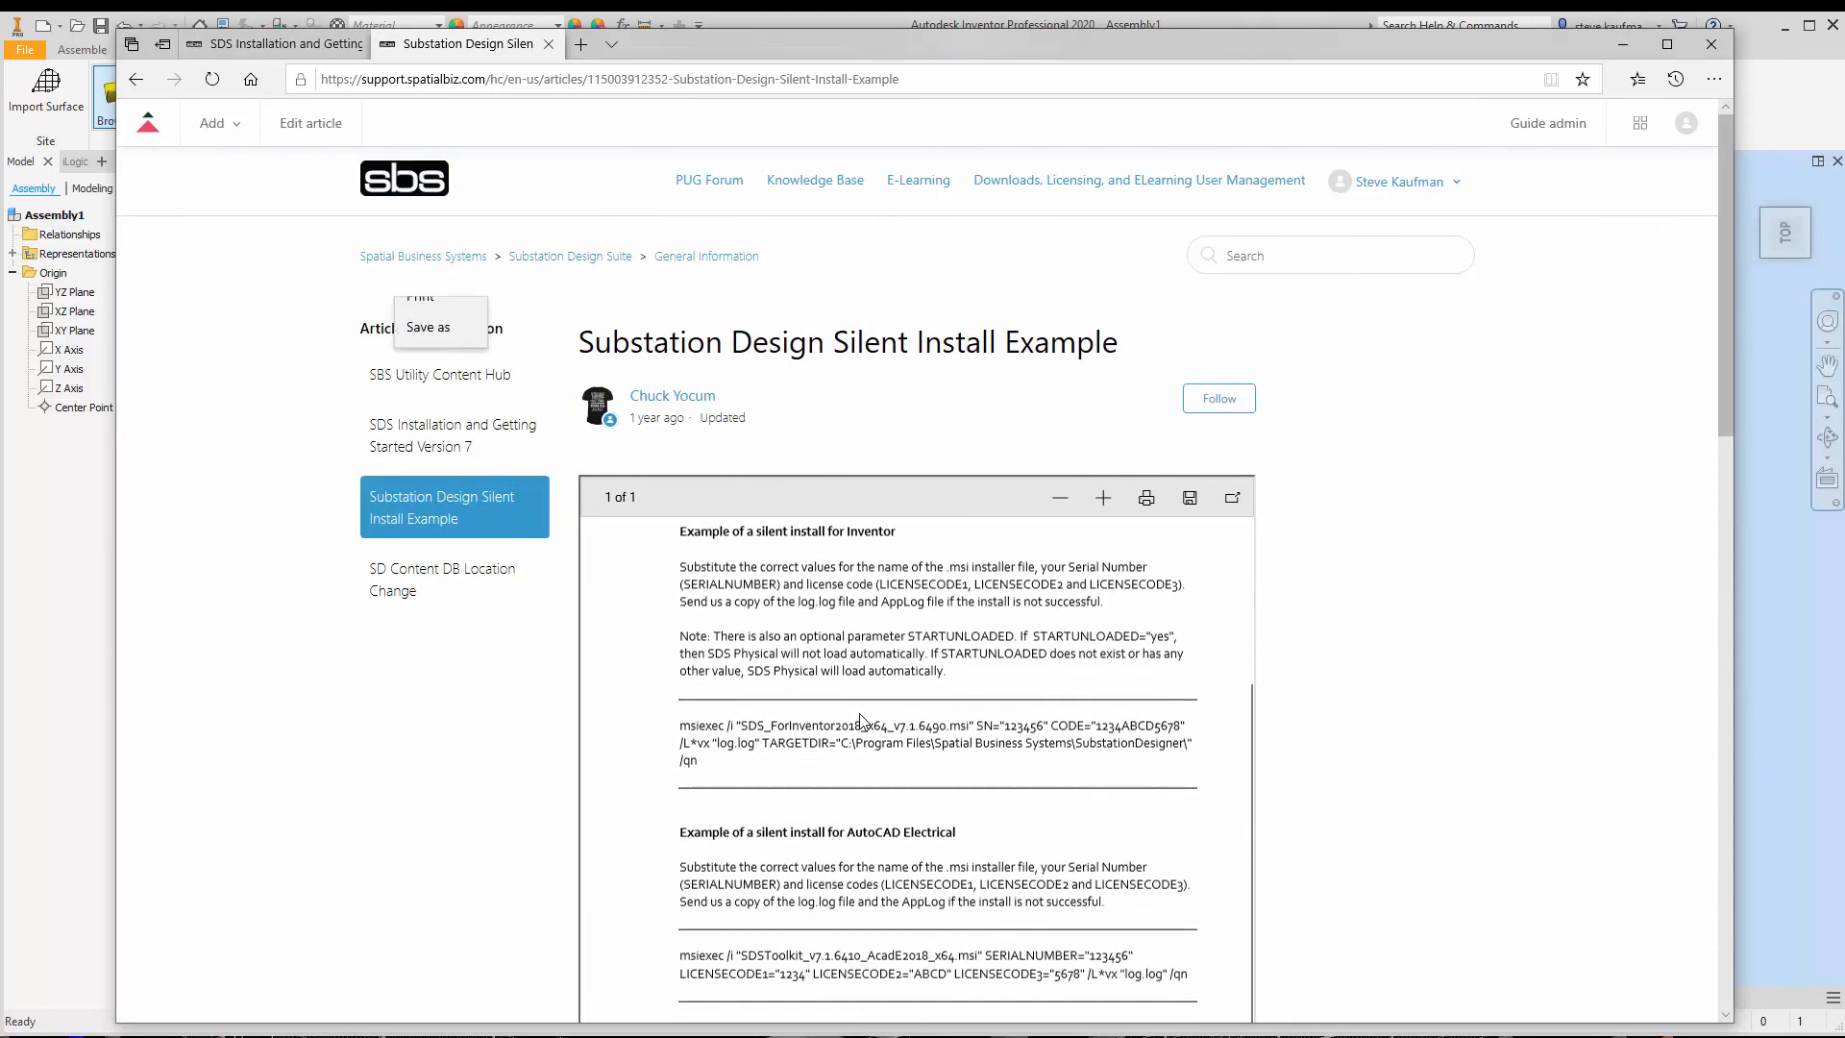